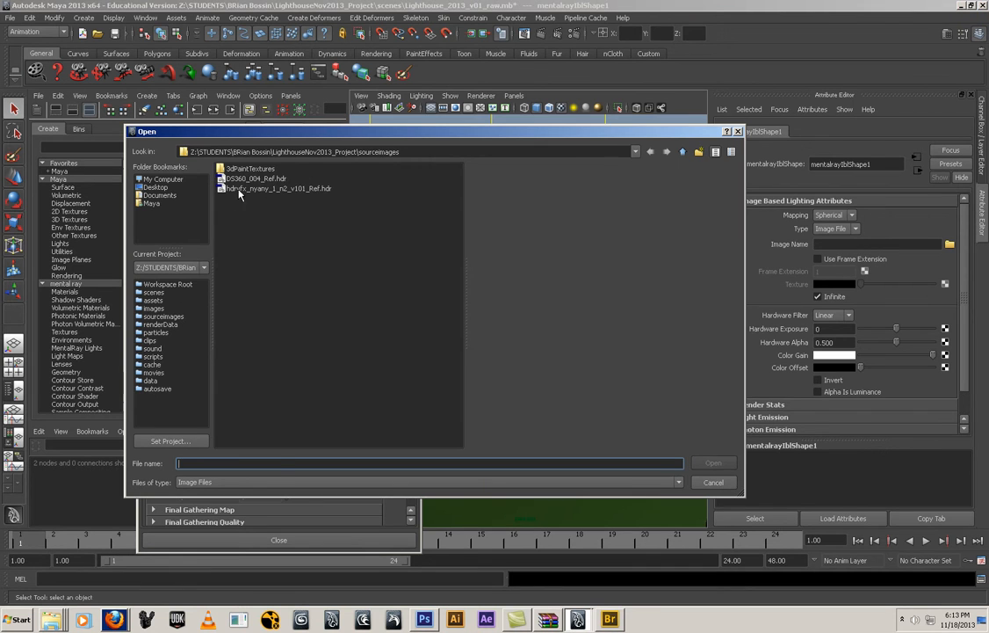
Load hdrvfx_nyany_1_n2_v101_Ref.hdr from the sourceimages folder as the image-based lighting image and minimize the render settings
click(247, 190)
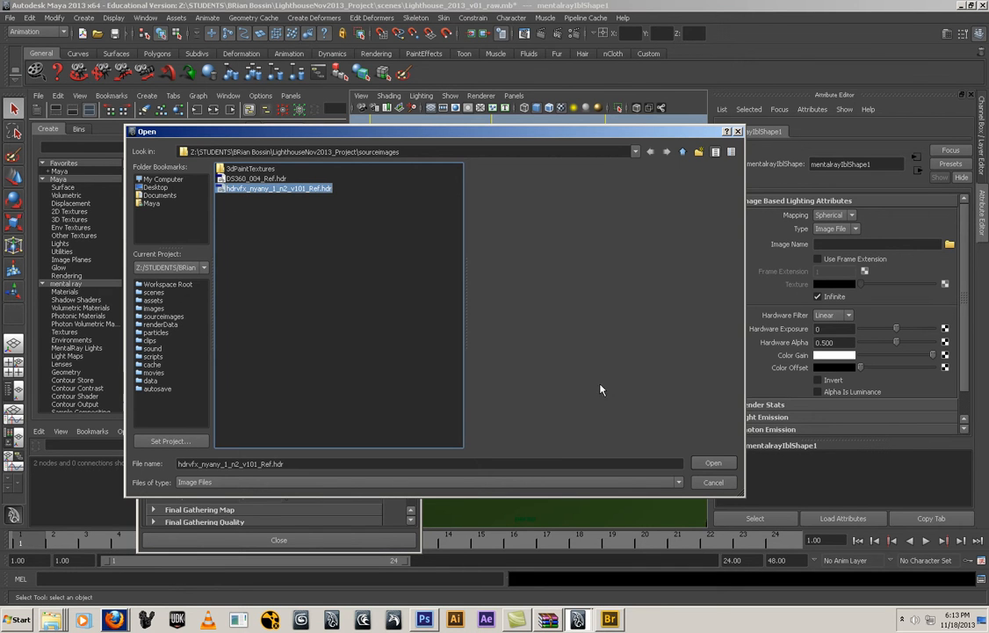
click(713, 464)
click(392, 131)
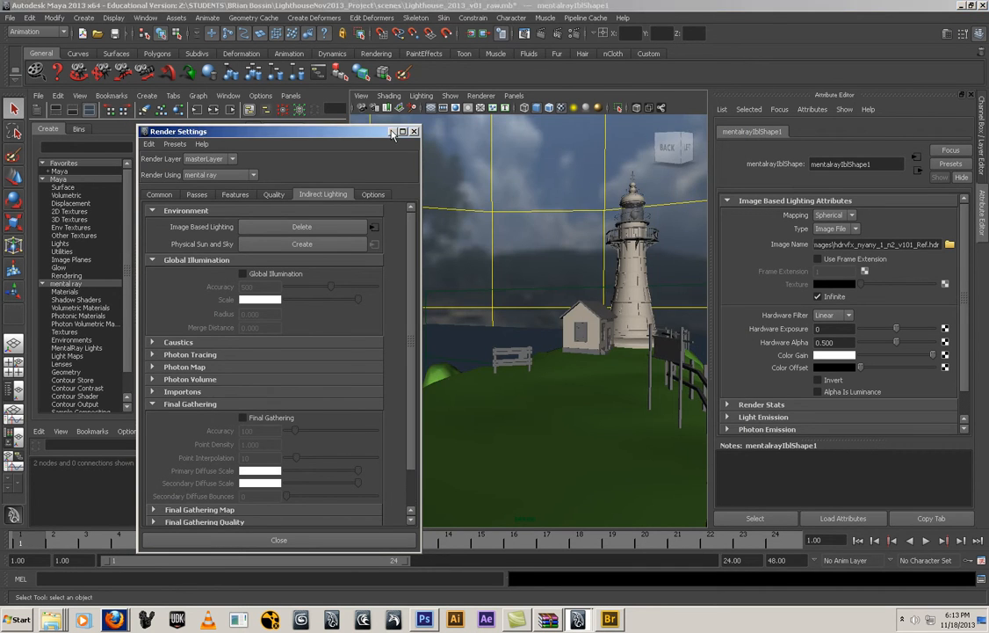
Maximize the perspective view and select the image-based lighting sphere surrounding the lighthouse scene
alt+drag(583, 353, 524, 398)
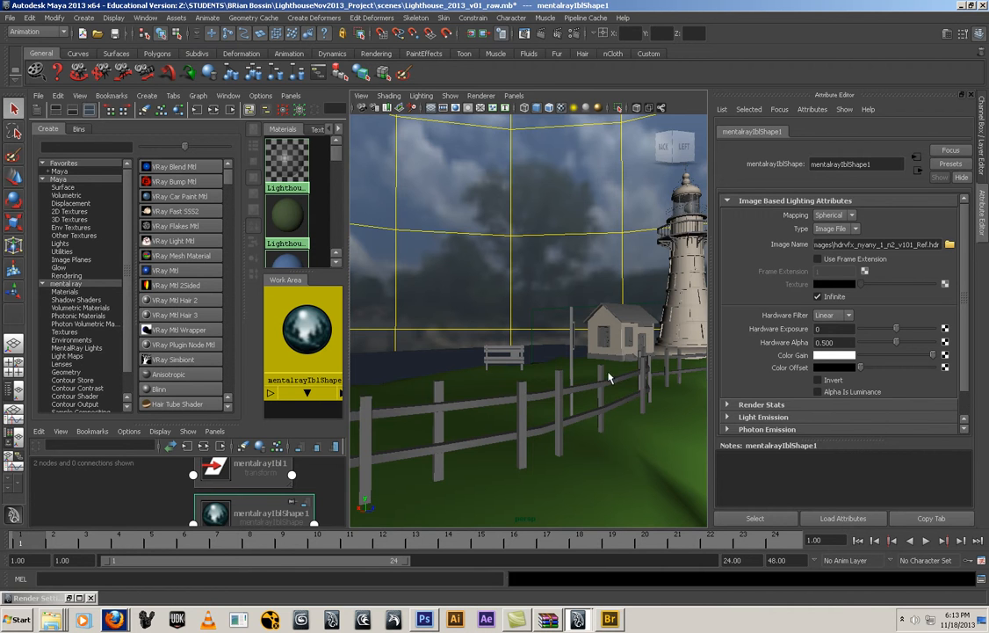
alt+drag(503, 338, 512, 364)
key(space)
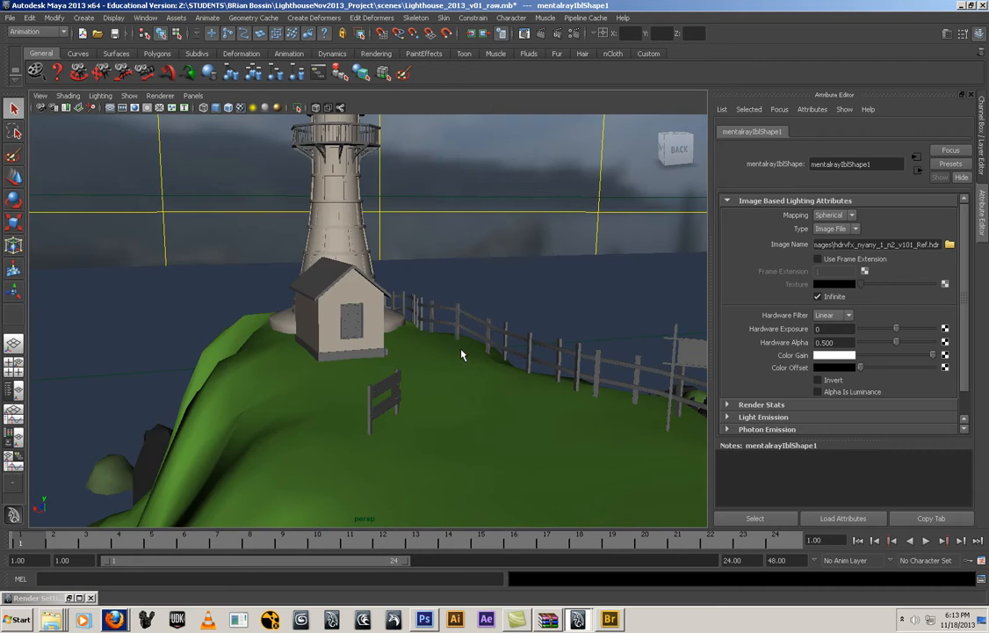
alt+right_drag(478, 368, 174, 360)
alt+drag(174, 360, 477, 192)
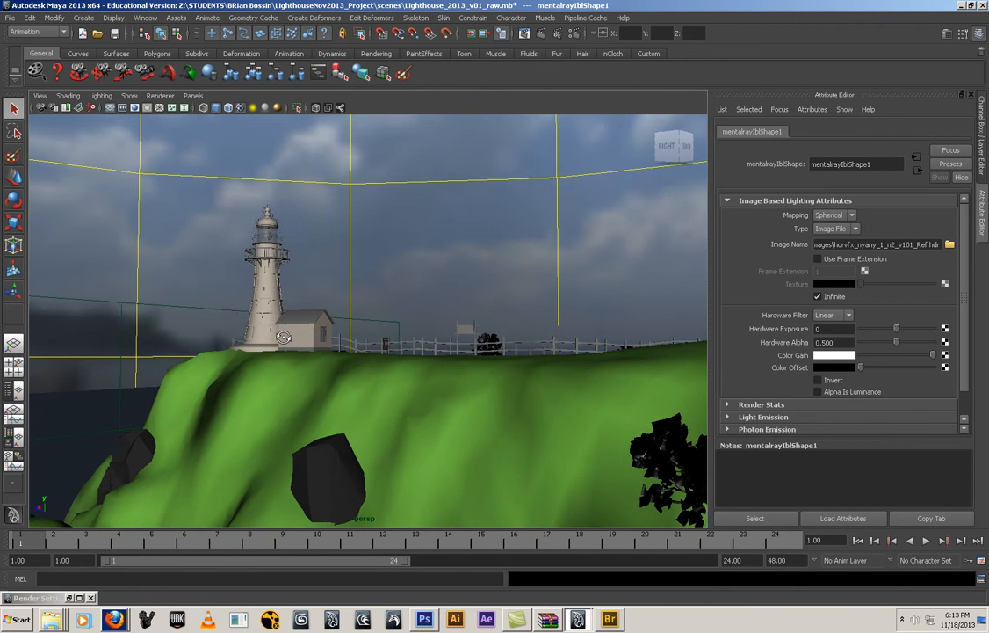
click(481, 186)
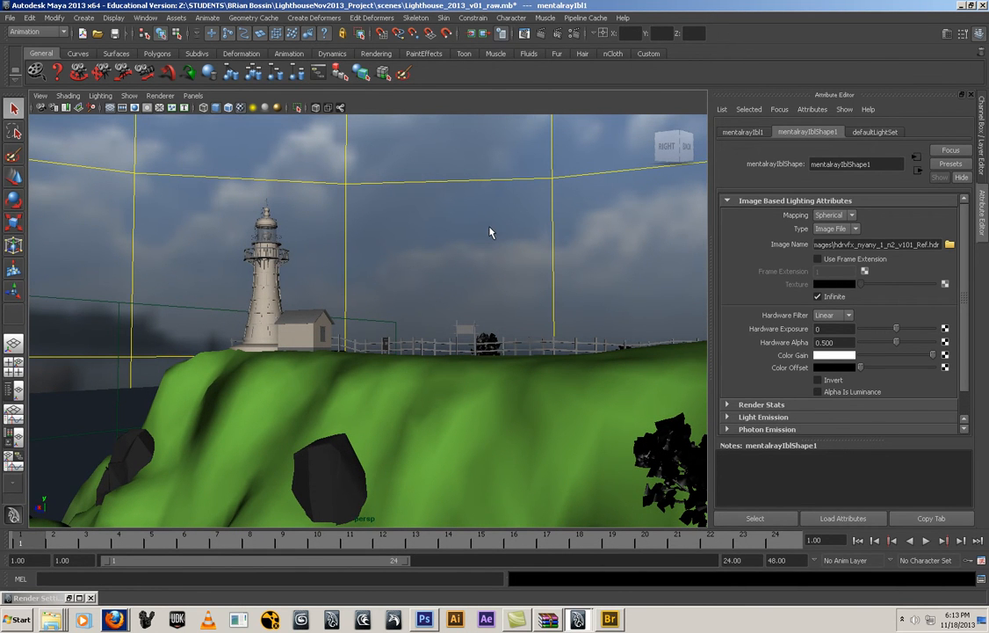
Try to rotate the image-based lighting sphere freely with the Rotate tool, and undo the rotation
click(12, 201)
drag(549, 259, 587, 279)
key(ctrl+z)
key(ctrl+z)
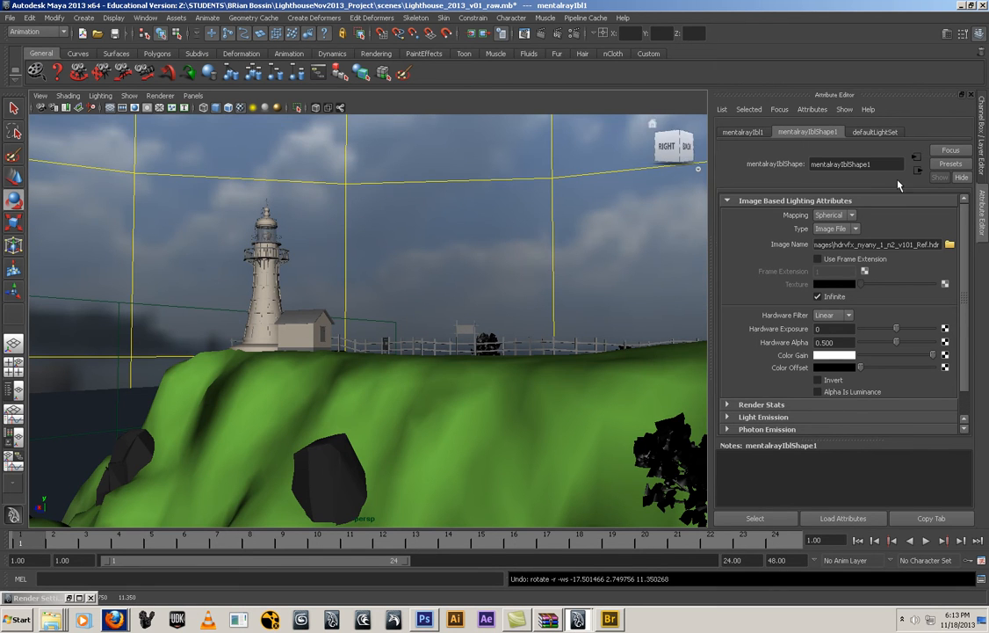
Set the image-based lighting sphere's Rotate Y to about 117.36 by interactively adjusting that channel
click(984, 174)
click(909, 183)
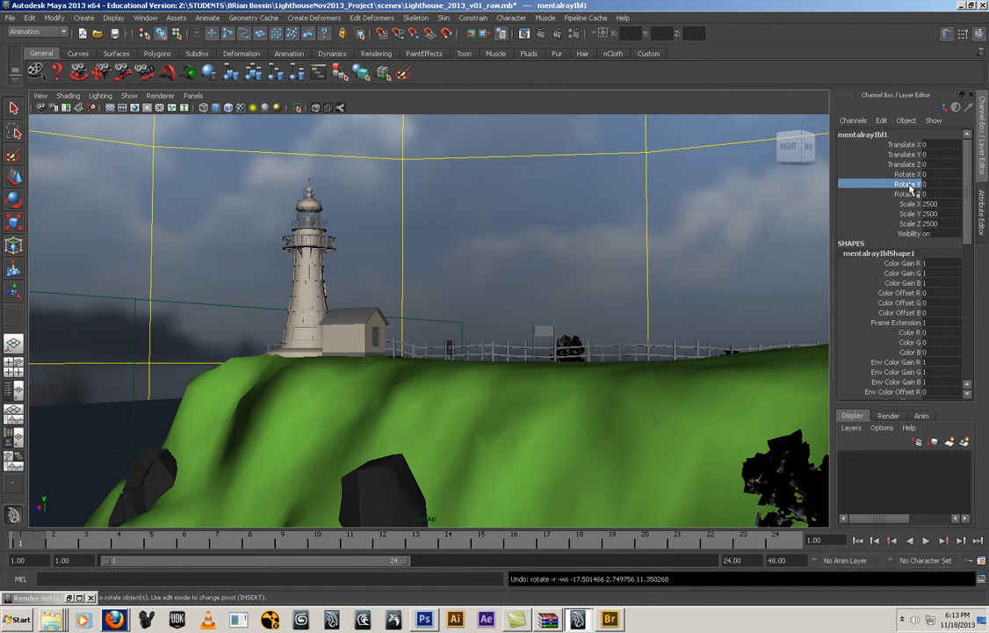
middle_drag(775, 209, 764, 259)
alt+drag(764, 259, 670, 326)
alt+drag(606, 376, 414, 348)
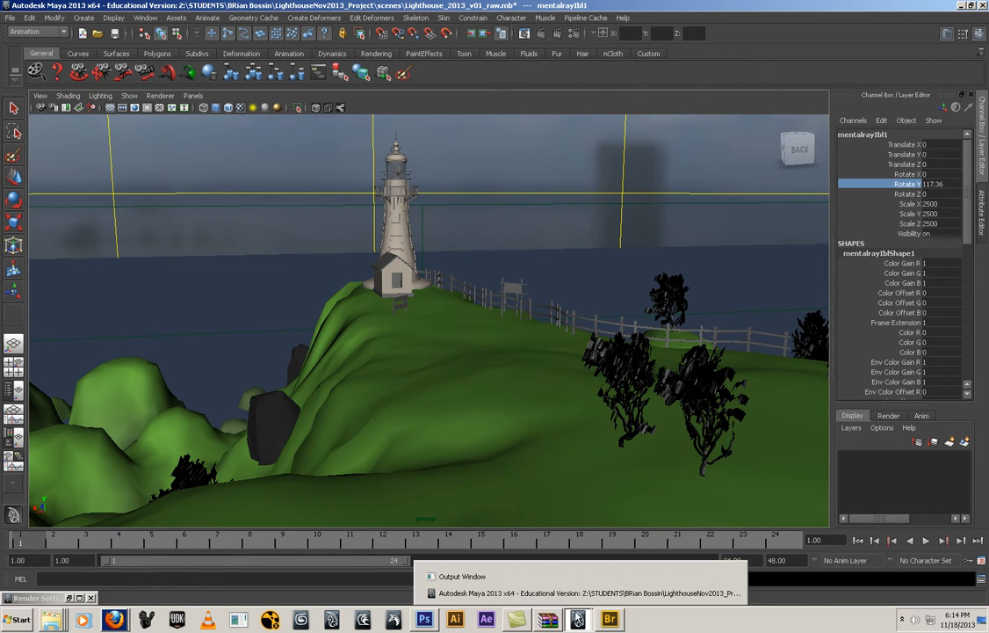
Examine how the sky backdrop lines up behind the lighthouse and headland from several camera angles
alt+drag(666, 401, 617, 391)
alt+middle_drag(626, 391, 658, 414)
alt+drag(659, 414, 590, 413)
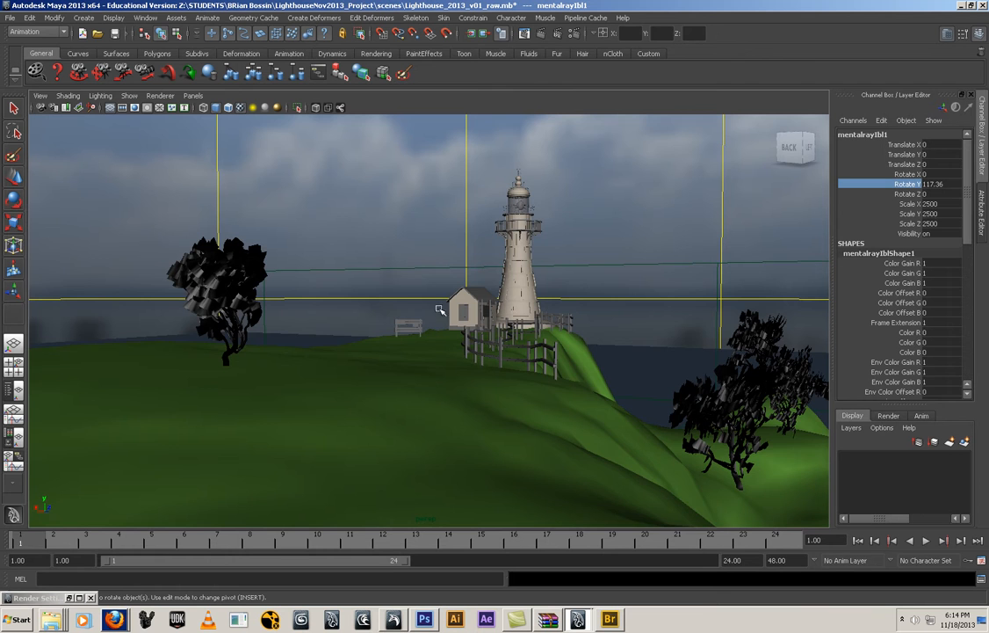
alt+drag(379, 340, 465, 367)
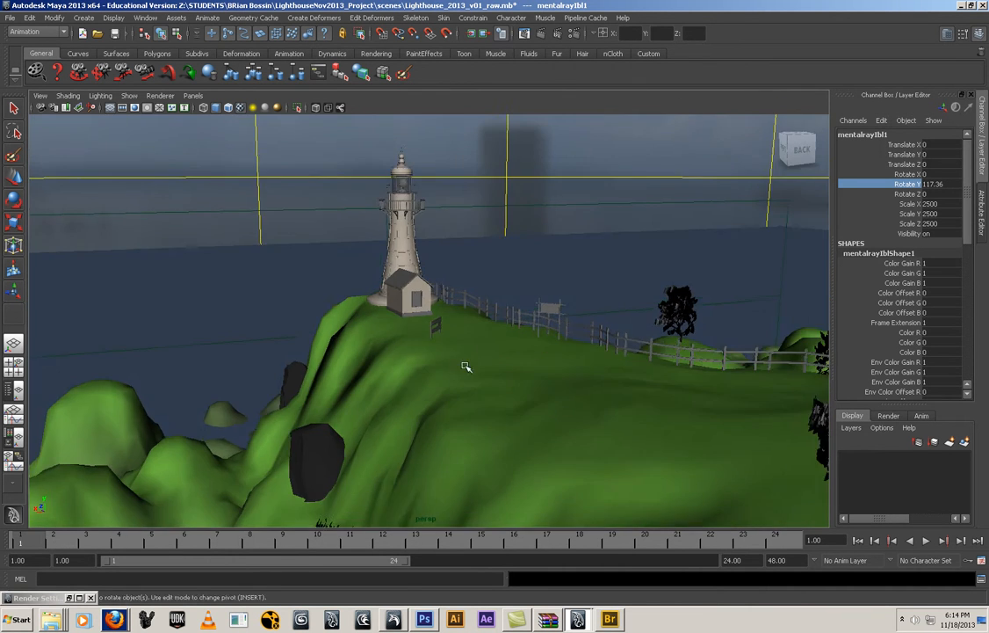
alt+right_drag(465, 367, 795, 429)
alt+middle_drag(586, 386, 533, 354)
alt+drag(532, 353, 476, 325)
alt+middle_drag(475, 324, 487, 385)
alt+right_drag(487, 384, 422, 378)
alt+drag(421, 379, 425, 378)
Display the resolution gate in the perspective view to show the render framing
click(42, 97)
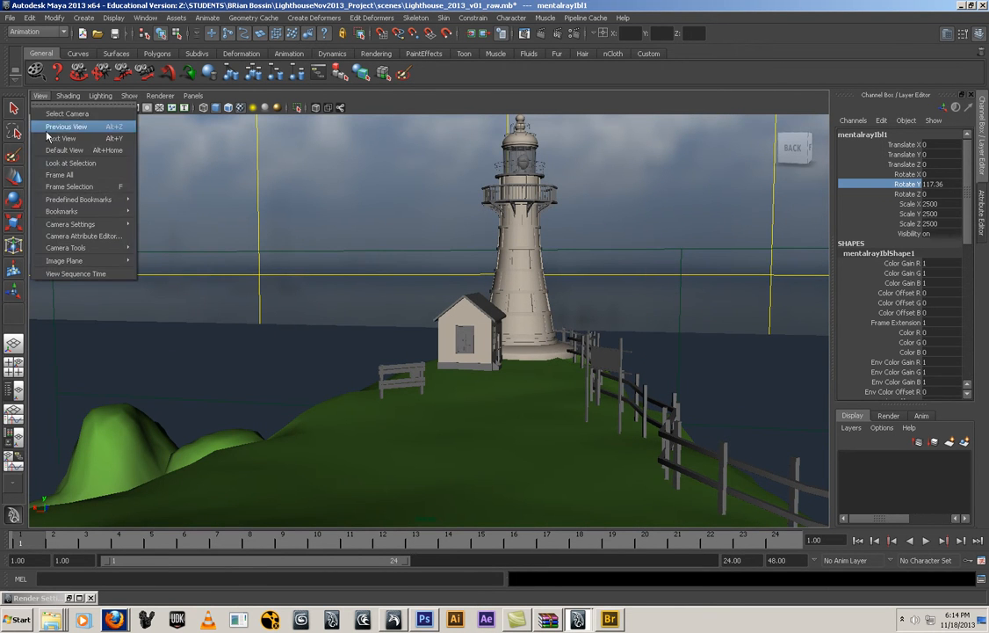
mouse_move(88, 224)
click(169, 257)
alt+right_drag(380, 319, 369, 320)
alt+middle_drag(380, 307, 375, 310)
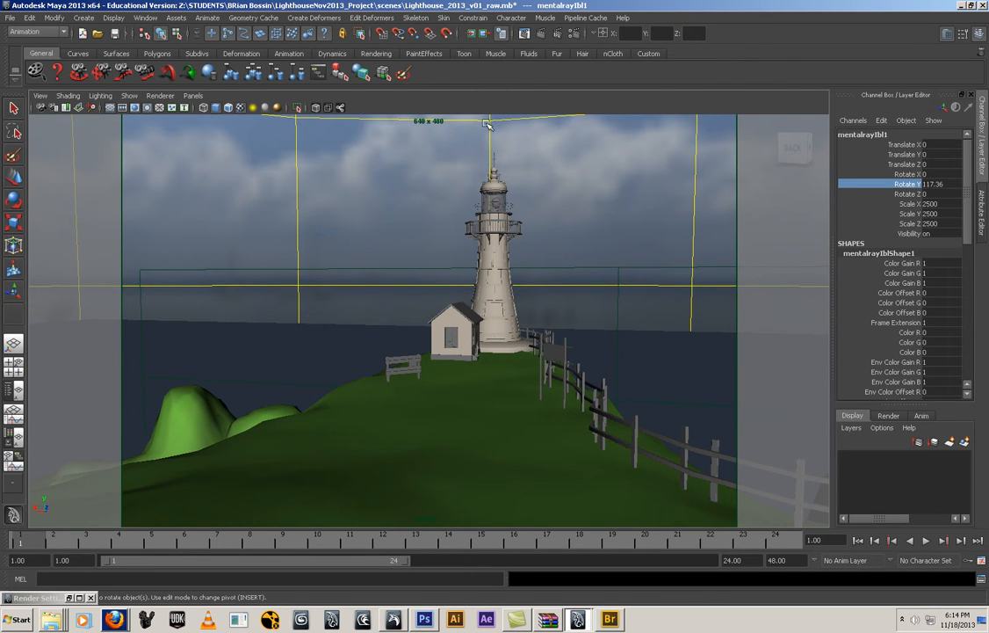
Set the render image size to the HD 720 preset and minimize the render settings
click(576, 34)
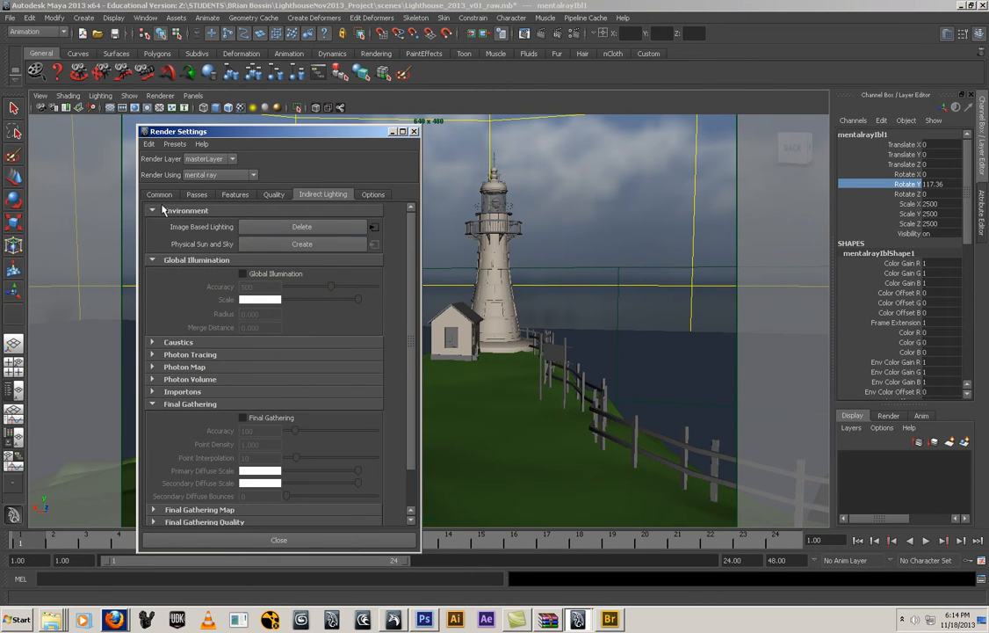
click(159, 195)
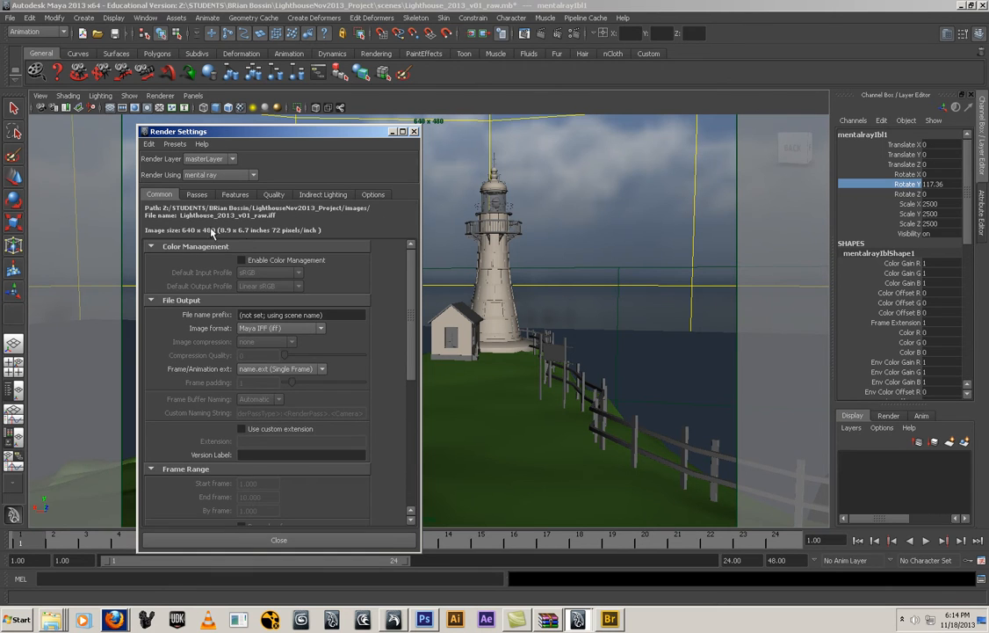
scroll(292, 390, down, 5)
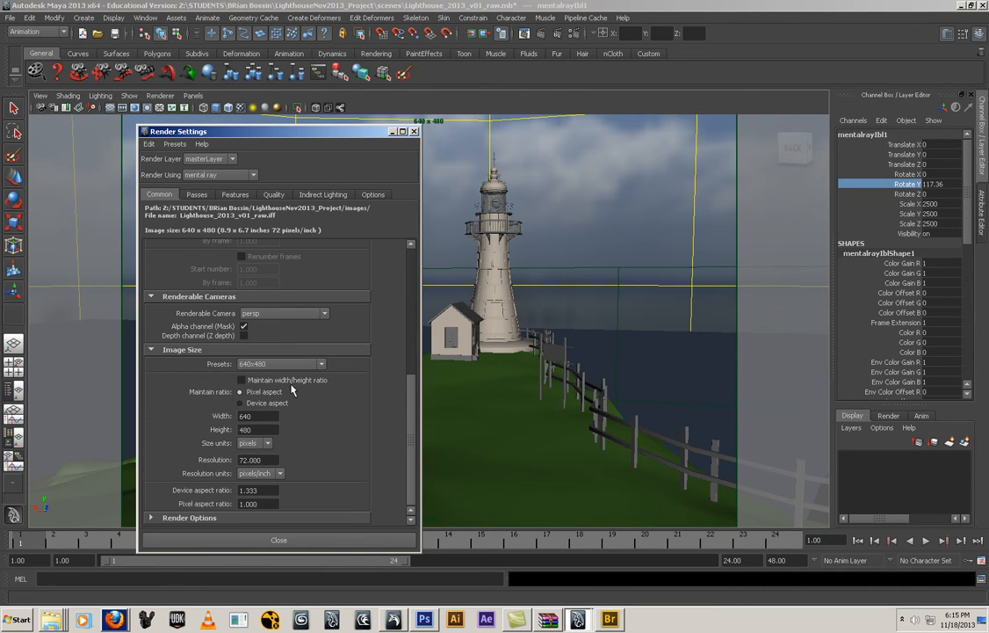
click(284, 364)
scroll(288, 413, down, 2)
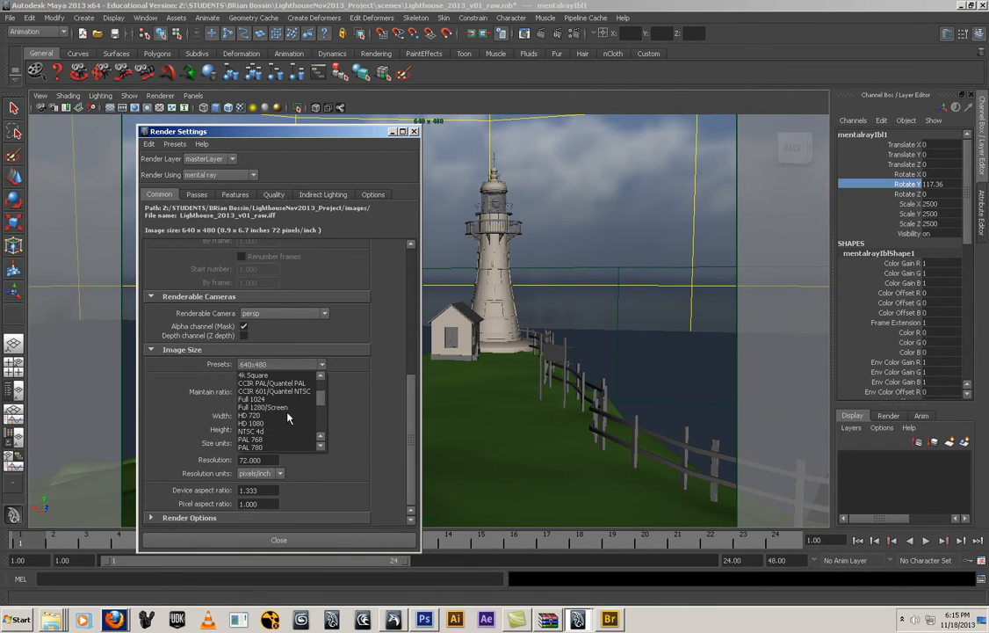
click(287, 415)
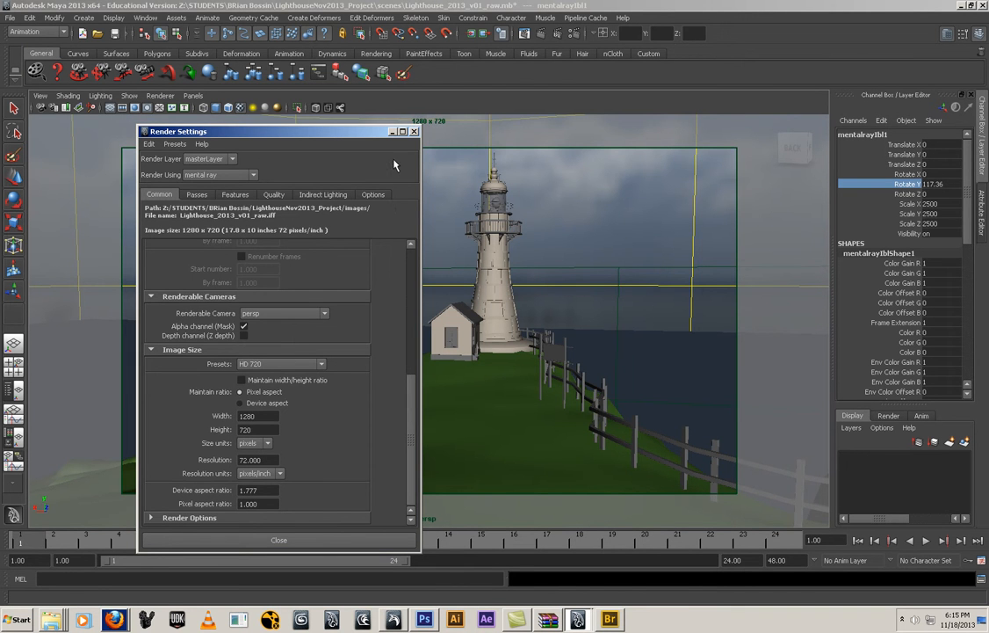
click(393, 132)
Examine the lighthouse and cliffs against the sky from different sides within the render frame
alt+drag(547, 330, 517, 343)
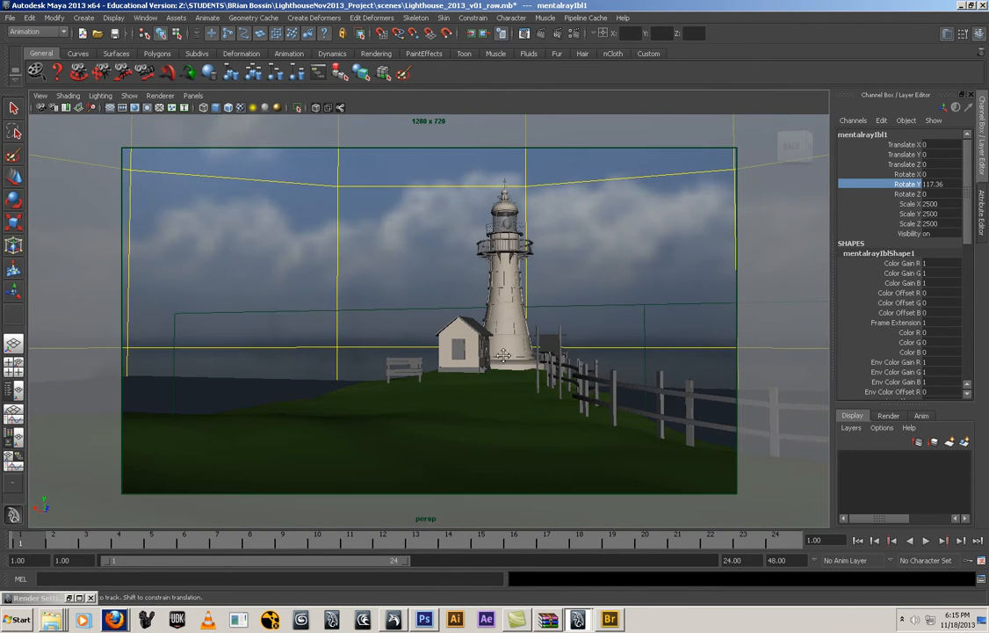
alt+middle_drag(492, 362, 510, 390)
mouse_move(510, 390)
alt+mouse_down()
mouse_move(598, 384)
mouse_move(428, 419)
mouse_move(760, 393)
mouse_move(580, 392)
mouse_move(501, 381)
mouse_move(607, 401)
mouse_move(687, 382)
mouse_move(664, 398)
mouse_move(526, 401)
mouse_move(520, 387)
alt+mouse_up()
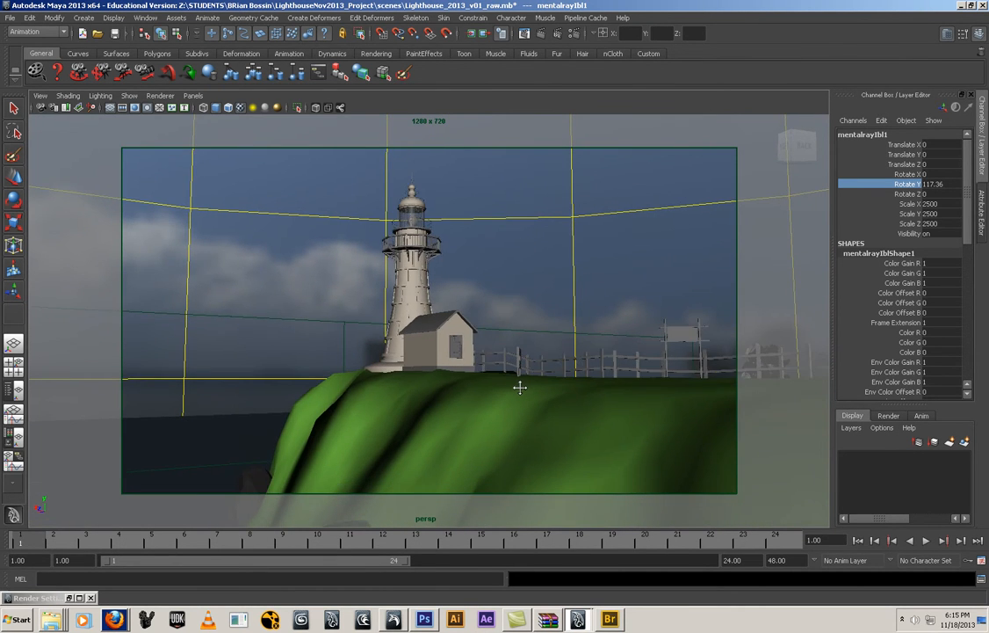
alt+drag(709, 406, 472, 428)
alt+middle_drag(472, 428, 642, 430)
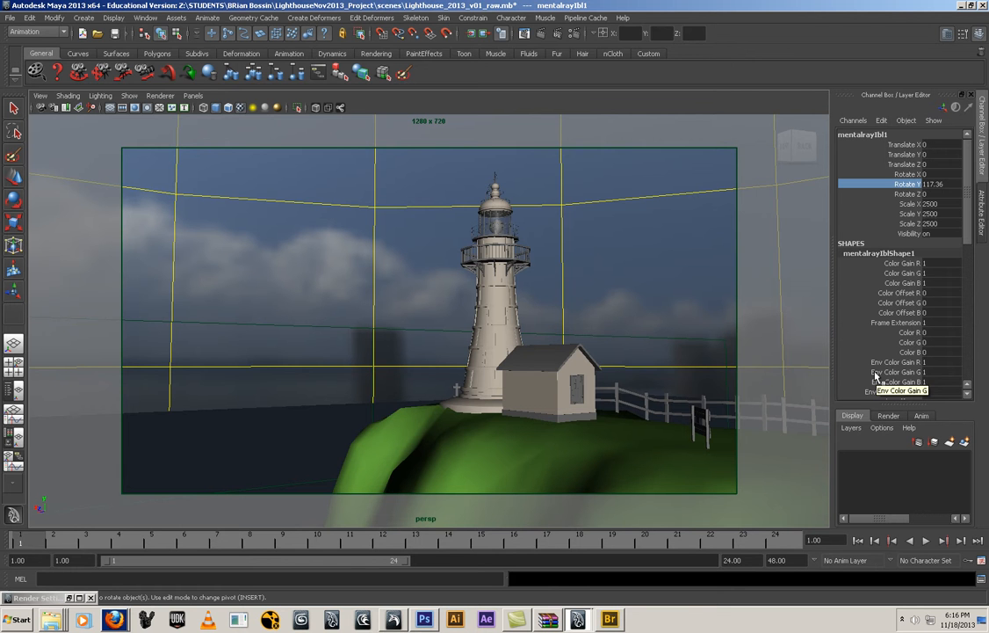
alt+drag(430, 372, 406, 313)
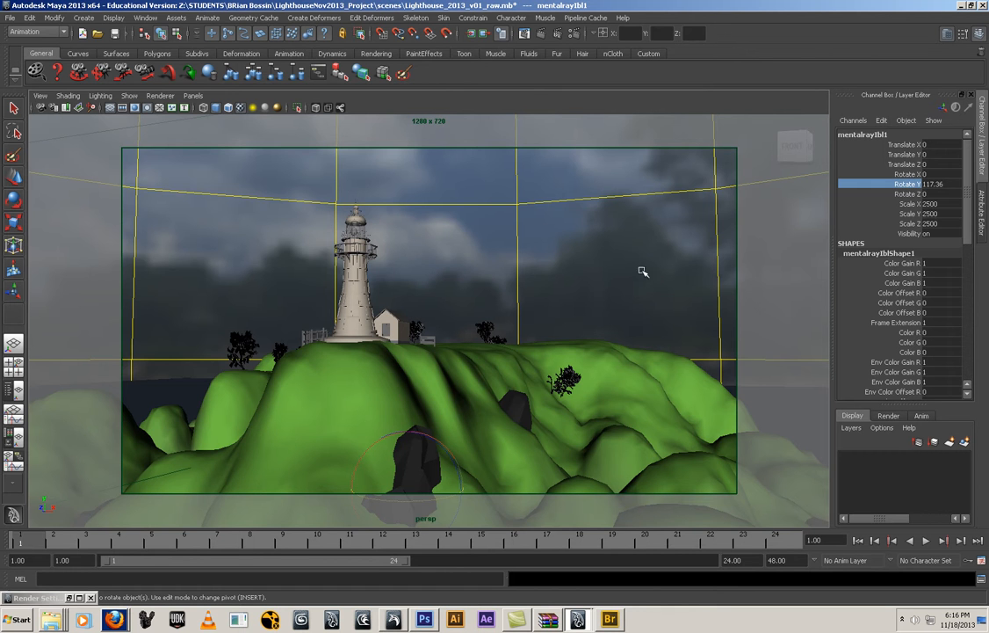
alt+drag(493, 323, 740, 321)
alt+drag(767, 323, 527, 299)
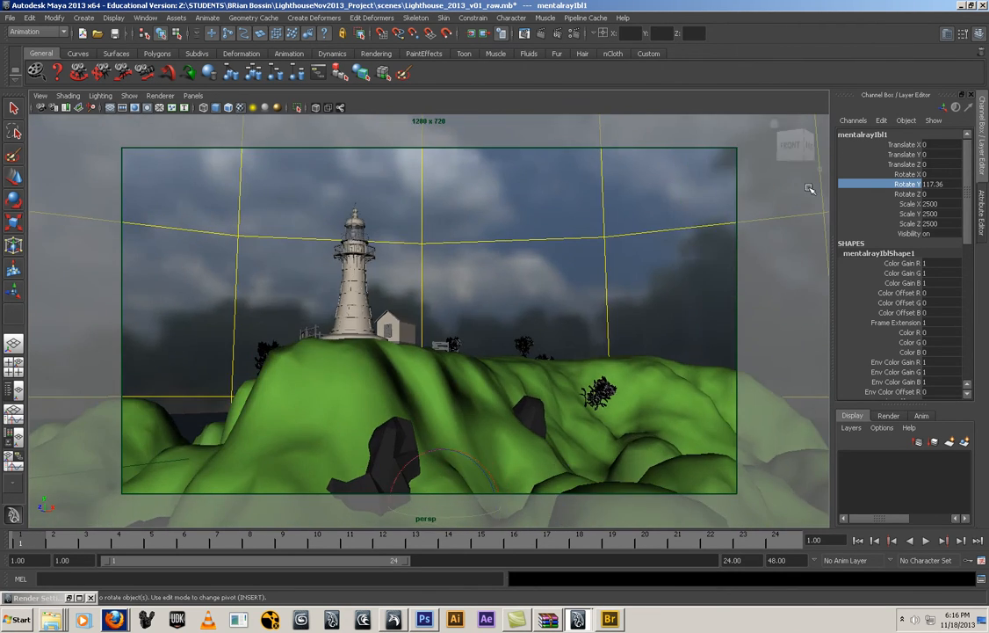
Set the image-based lighting sphere's Rotate Y to about -65.52 and frame the lighthouse from the sea
middle_drag(700, 200, 397, 183)
alt+right_drag(421, 227, 306, 236)
alt+drag(307, 237, 576, 230)
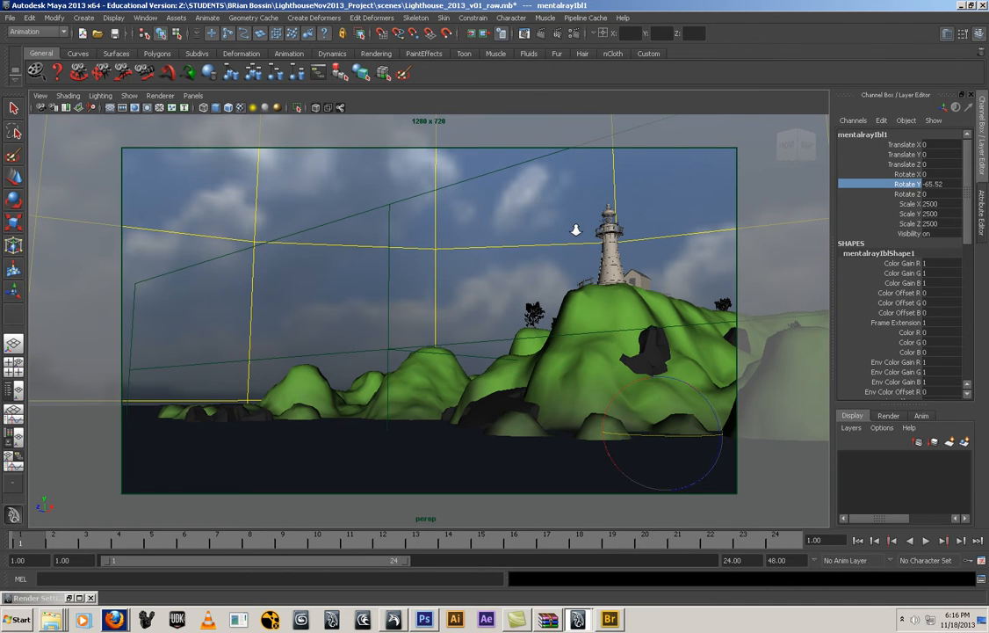
Move the 3D texture placement box crossing the sky aside to about Translate Z 85.984, and deselect it
click(368, 211)
key(e)
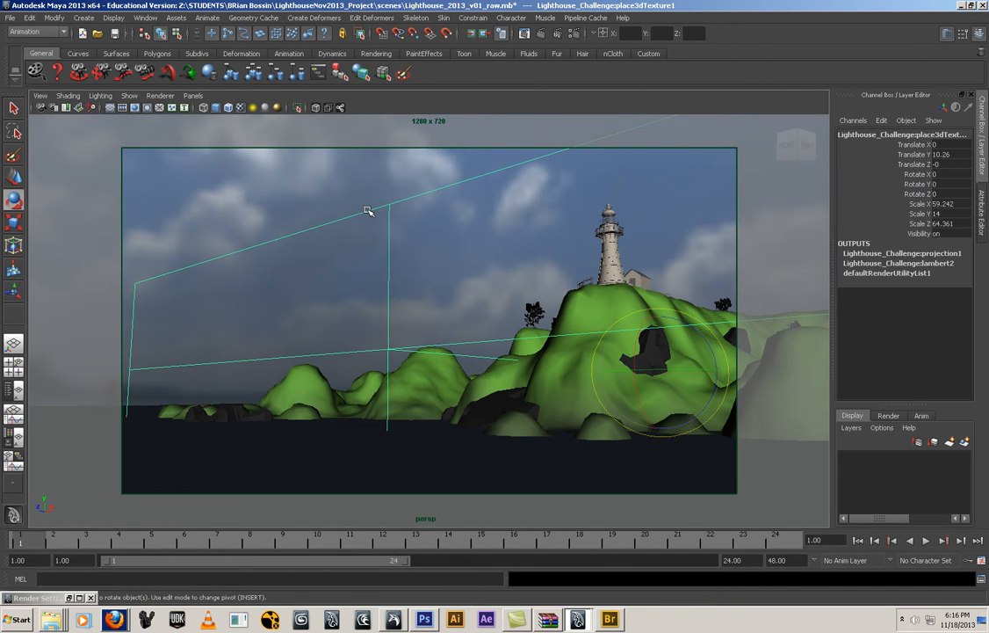
key(w)
drag(650, 373, 62, 308)
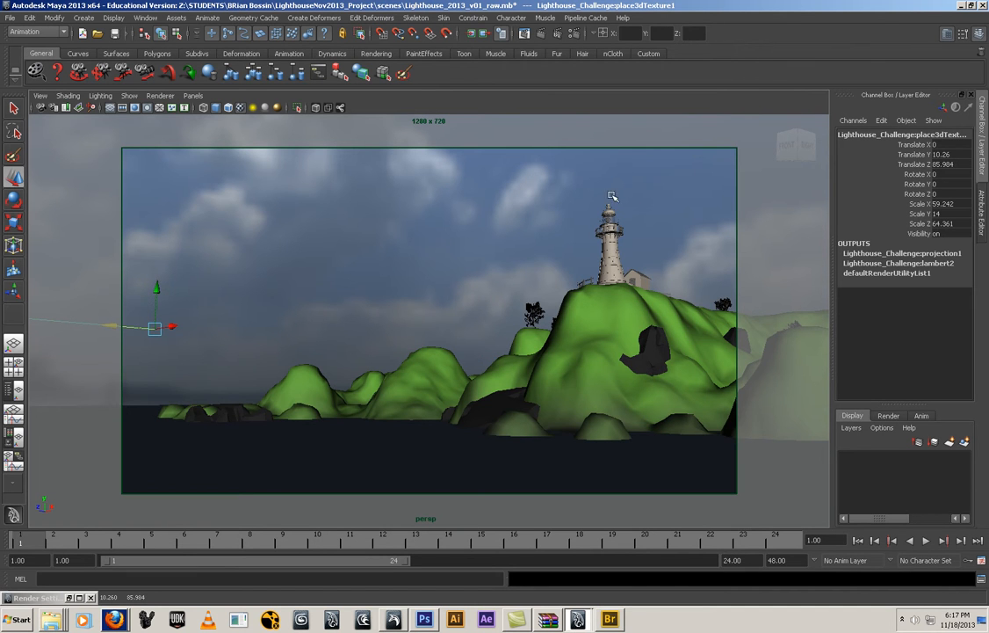
click(466, 258)
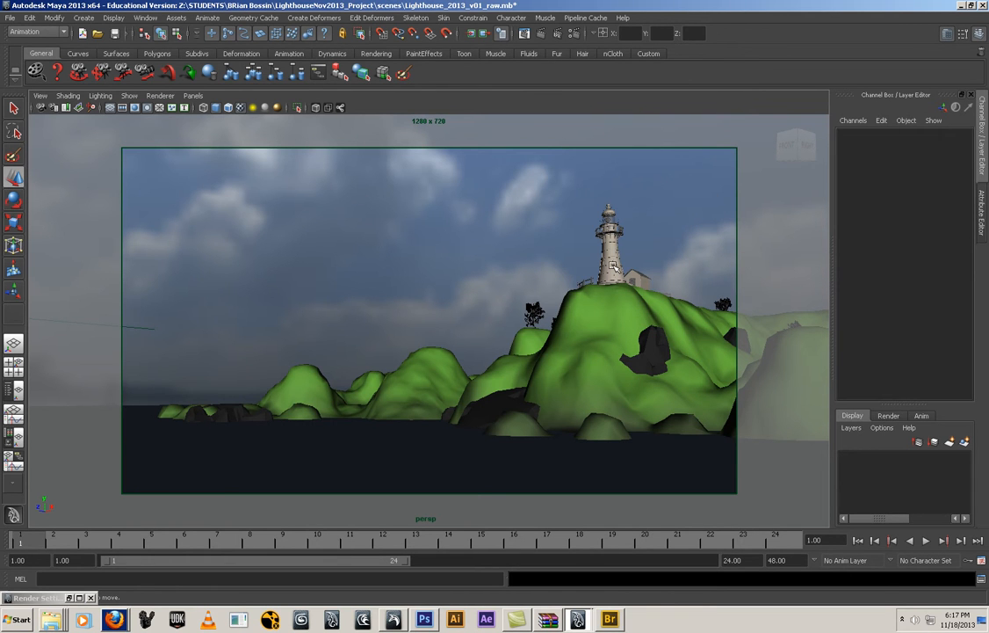
alt+right_drag(499, 276, 475, 272)
alt+middle_drag(476, 272, 457, 239)
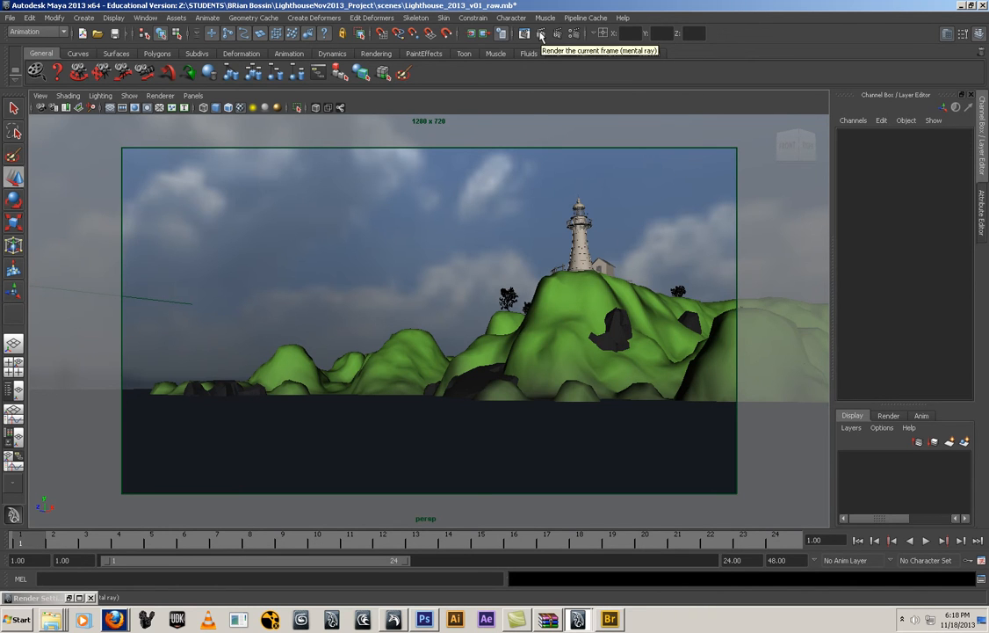
Switch to the Rendering menu set and set the test resolution to 50% Settings (640x360)
click(40, 33)
click(50, 77)
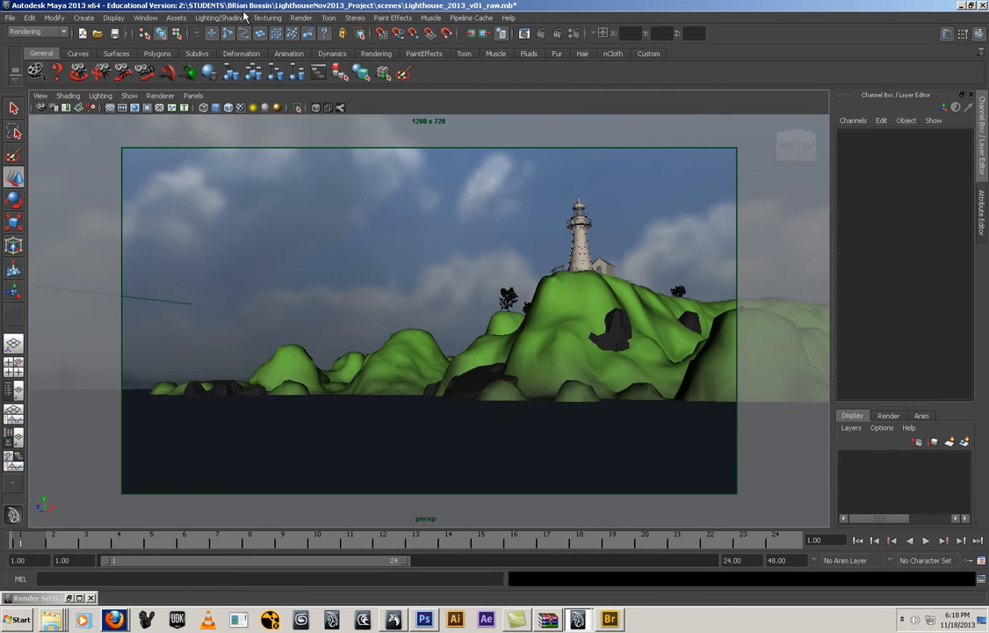
click(302, 17)
mouse_move(351, 85)
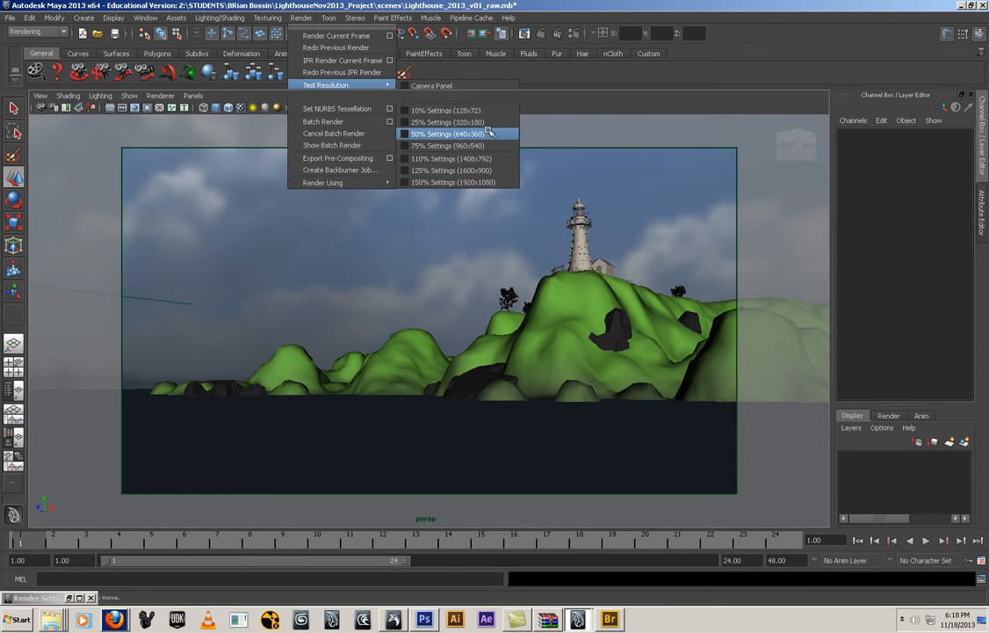
click(490, 134)
Enable Final Gathering as a secondary effect in the mental ray rendering features
click(572, 34)
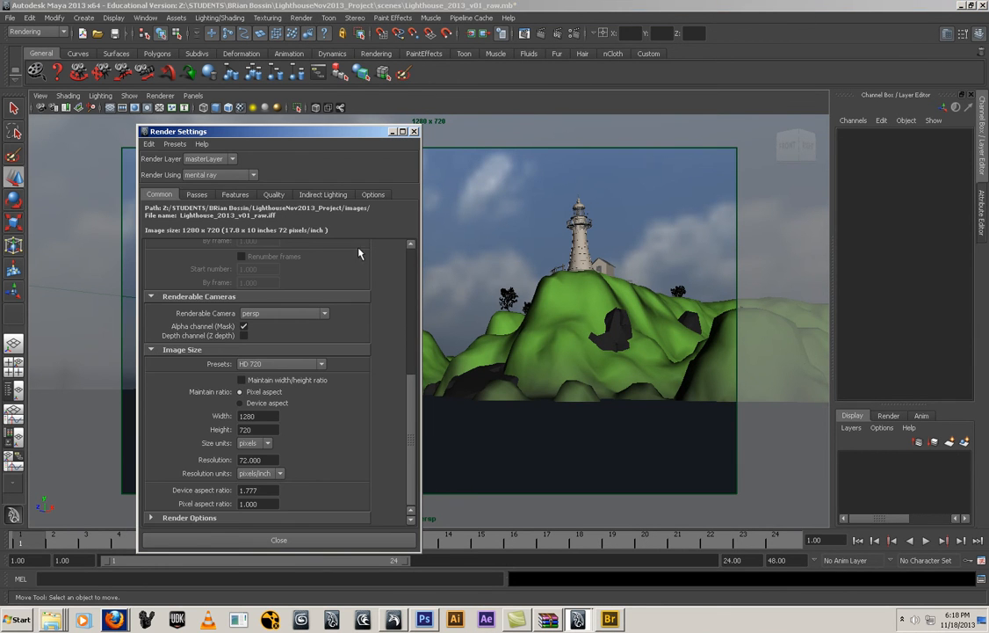
click(264, 196)
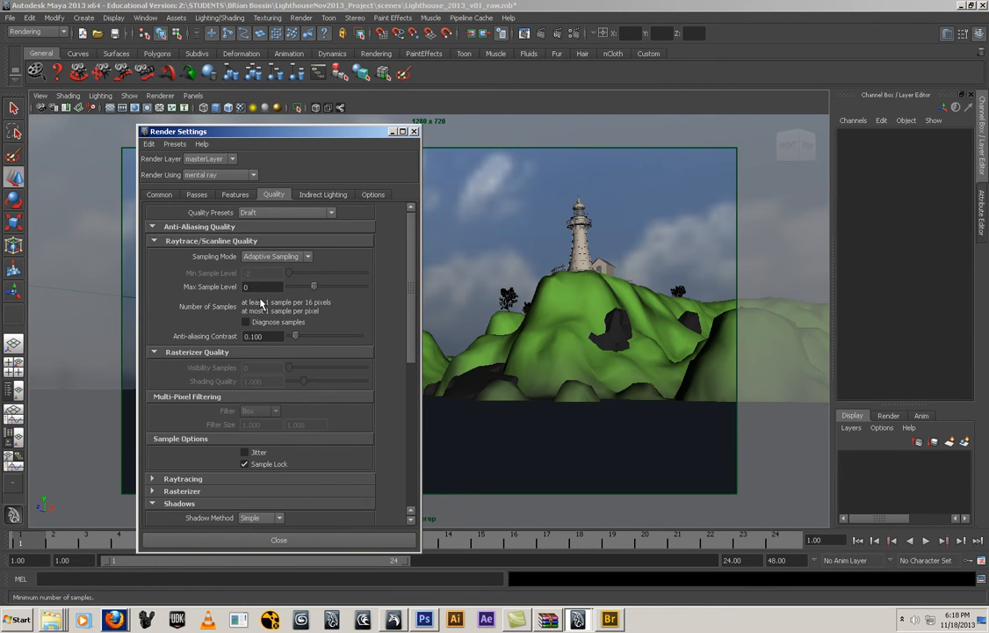
scroll(262, 330, down, 3)
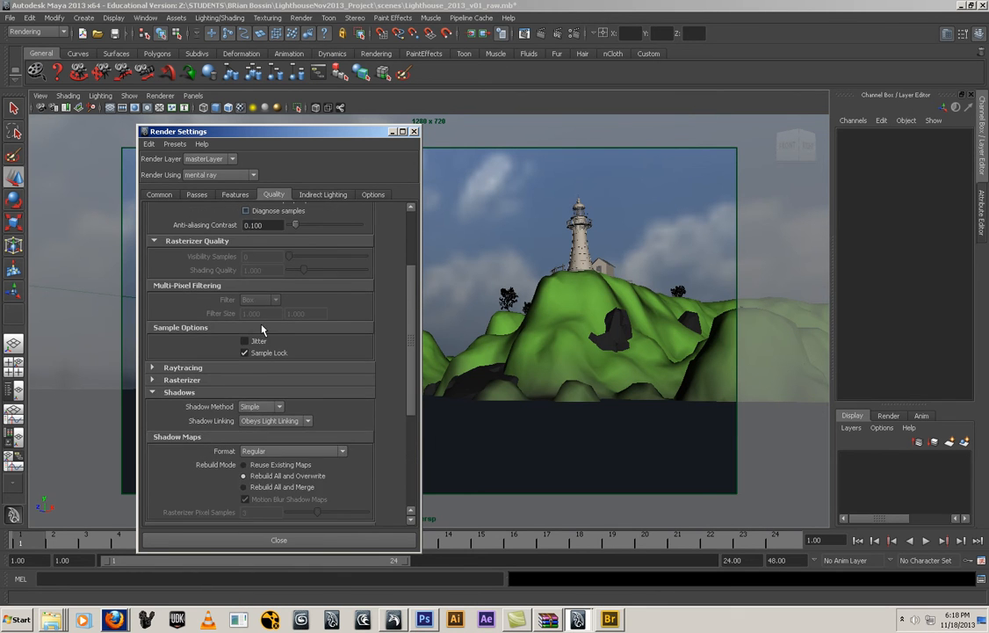
scroll(262, 329, down, 2)
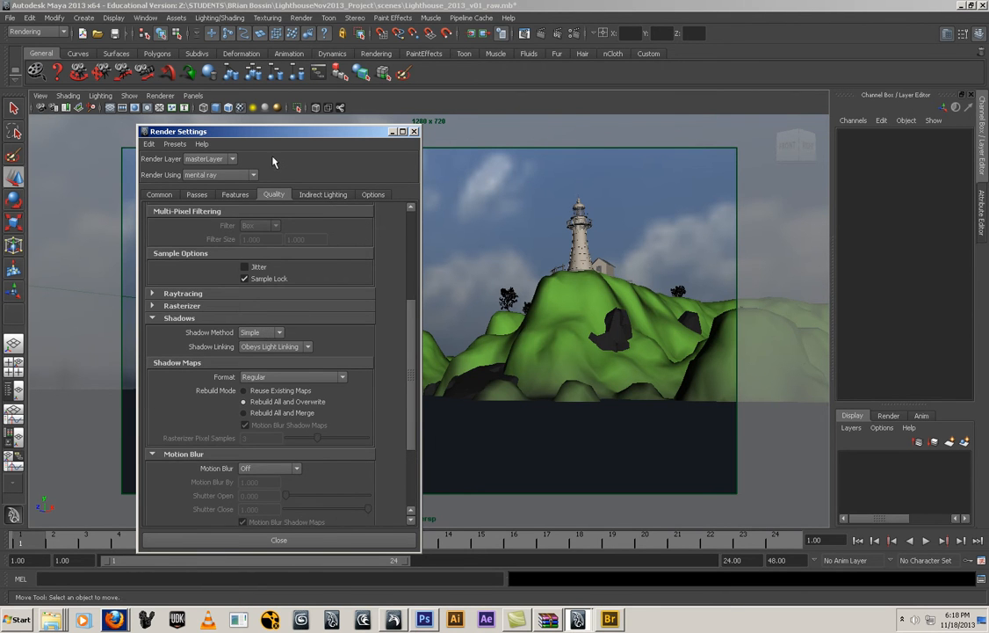
click(234, 195)
click(243, 302)
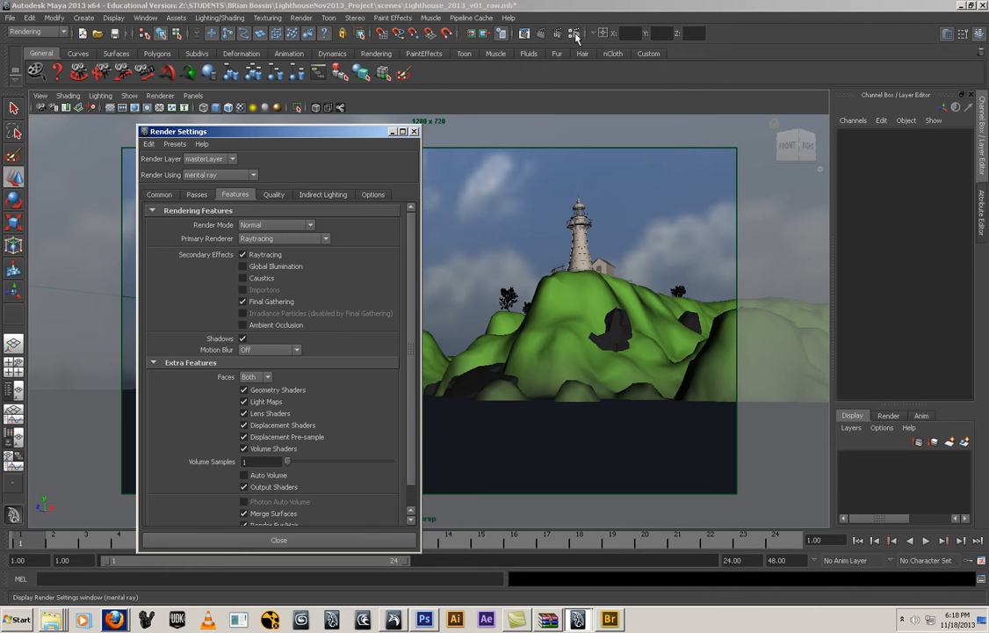
Render the current lighthouse frame with mental ray and examine the Final Gathering test result
click(392, 131)
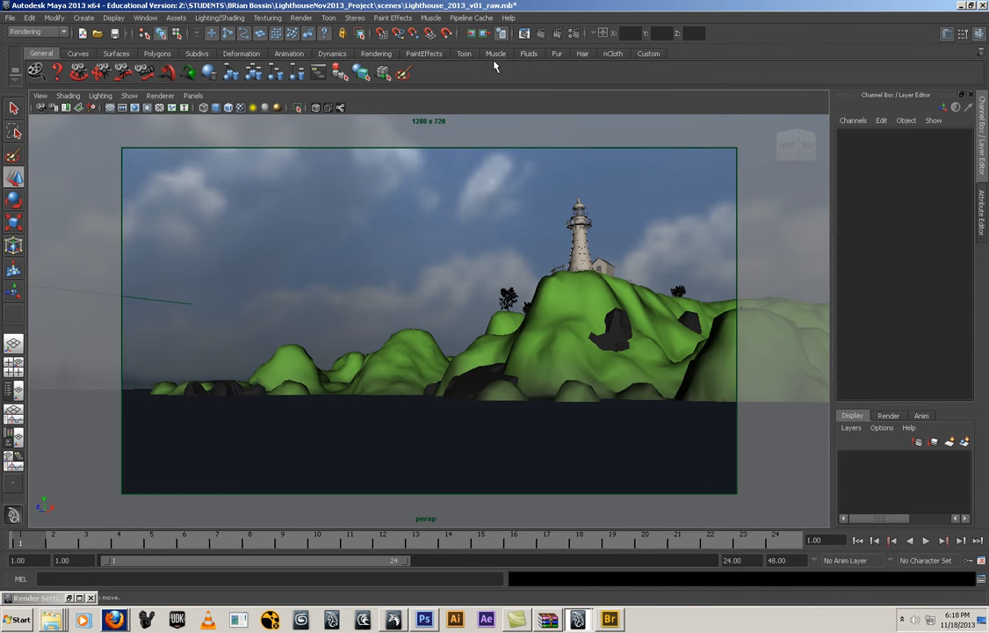
click(544, 33)
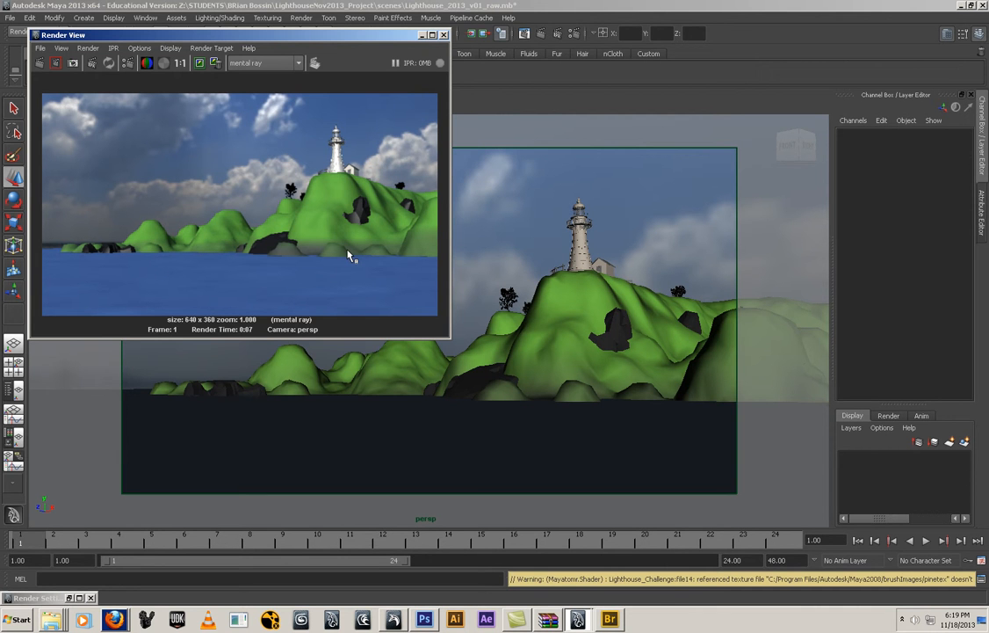
drag(263, 37, 369, 77)
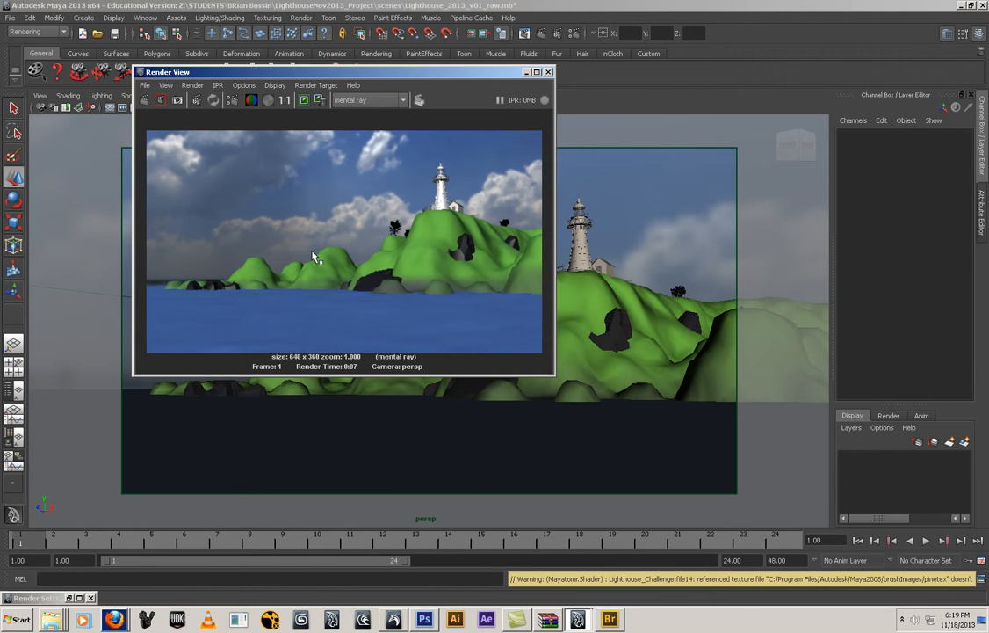
click(527, 72)
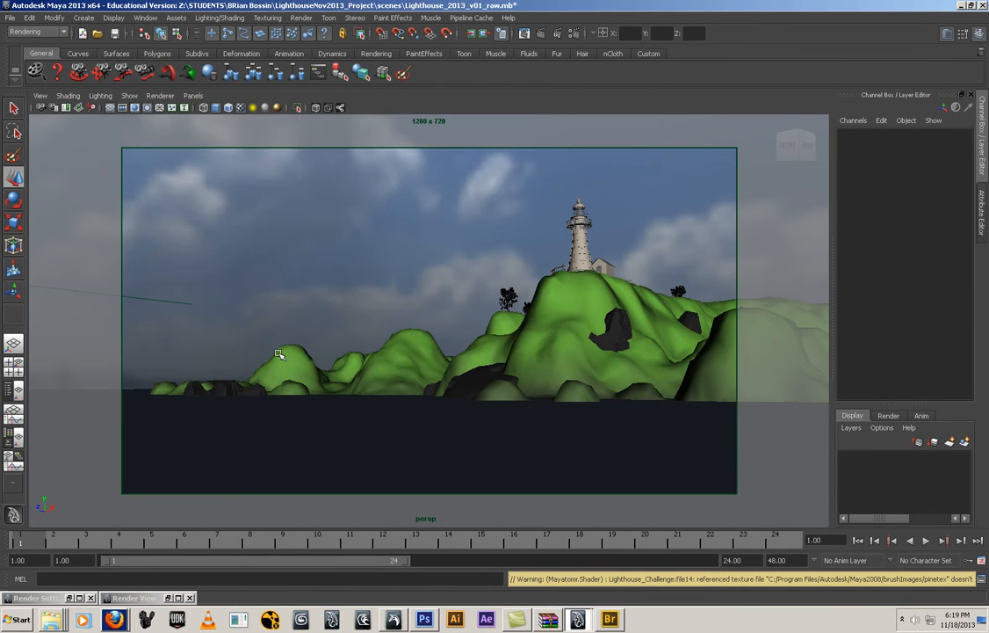
Select all the lighthouse, terrain and water geometry, add it to a new display layer, and hide that layer
drag(80, 353, 720, 461)
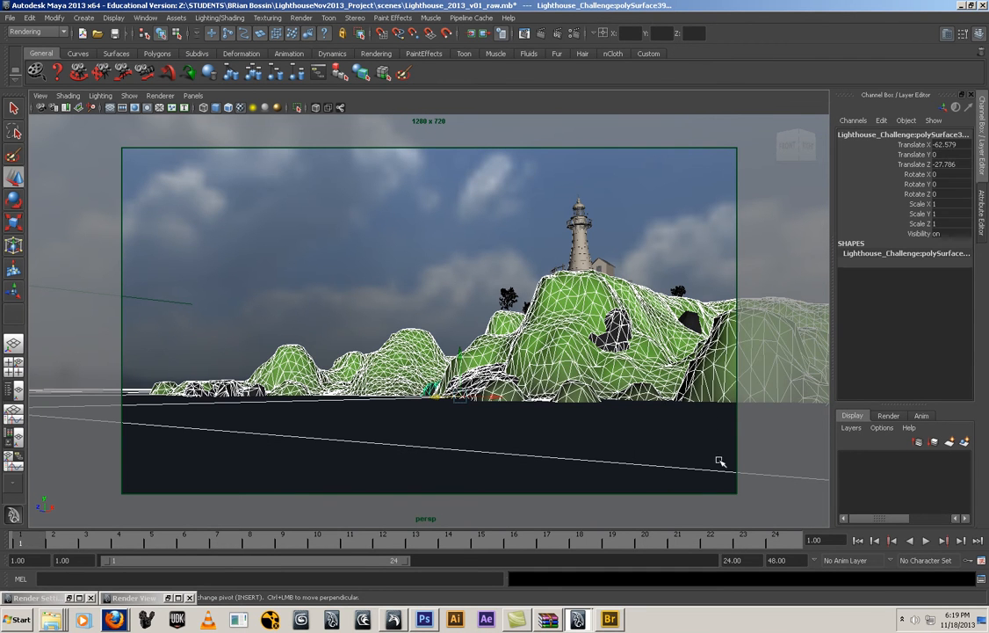
ctrl+shift+drag(759, 357, 761, 360)
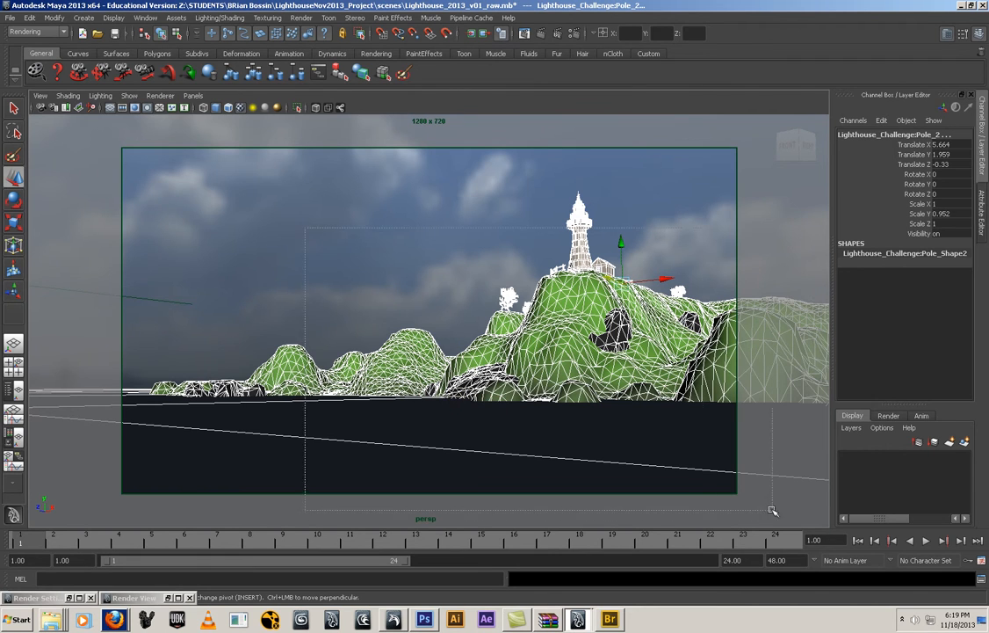
click(965, 442)
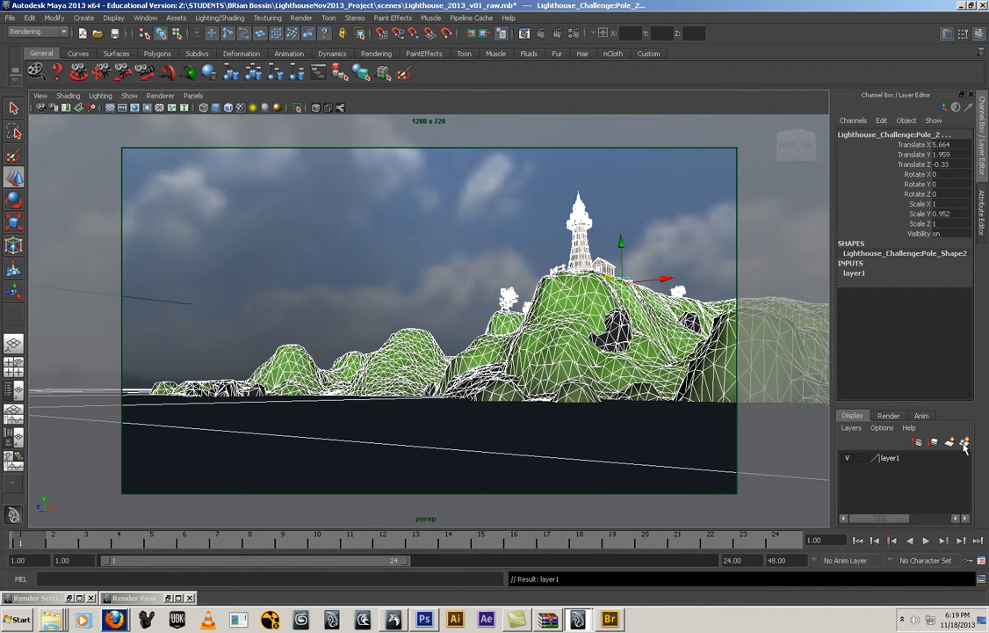
click(848, 458)
click(848, 457)
click(848, 458)
click(848, 457)
click(848, 458)
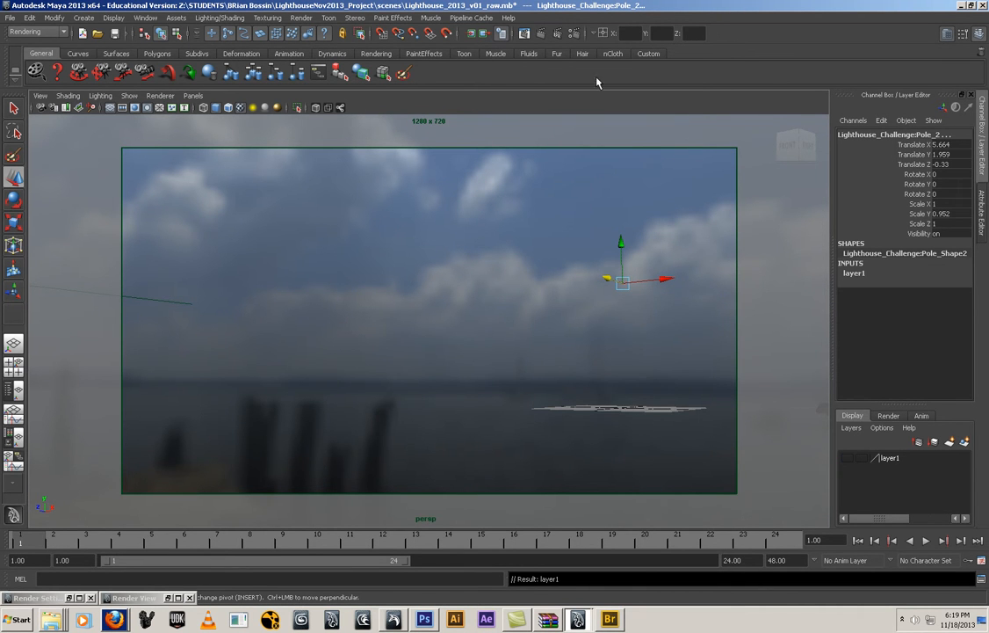
Set the mental ray anti-aliasing quality to Max Sample Level 2 and Anti-aliasing Contrast 0.025
click(502, 32)
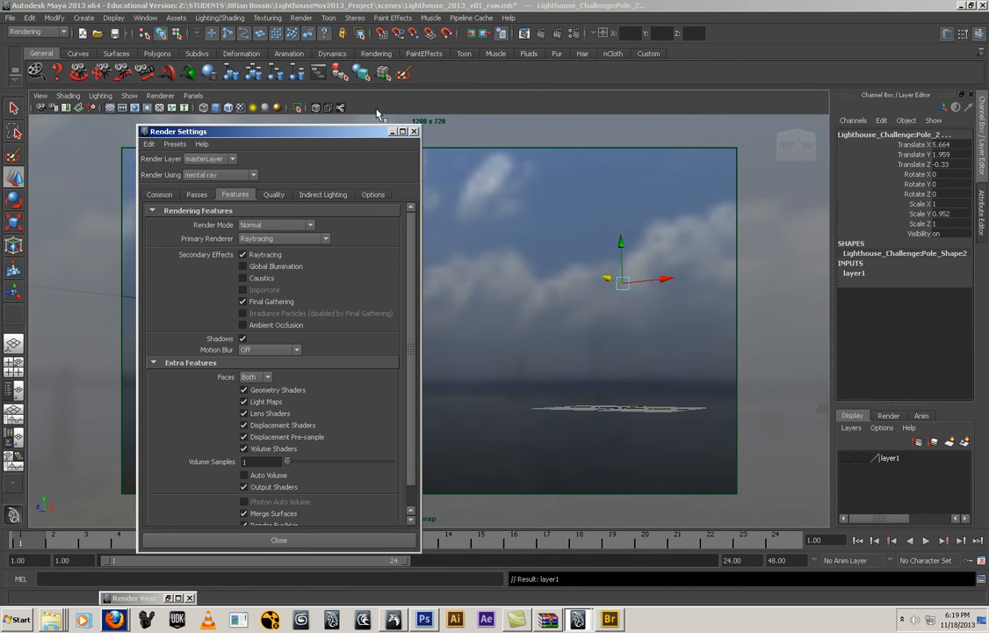
click(274, 194)
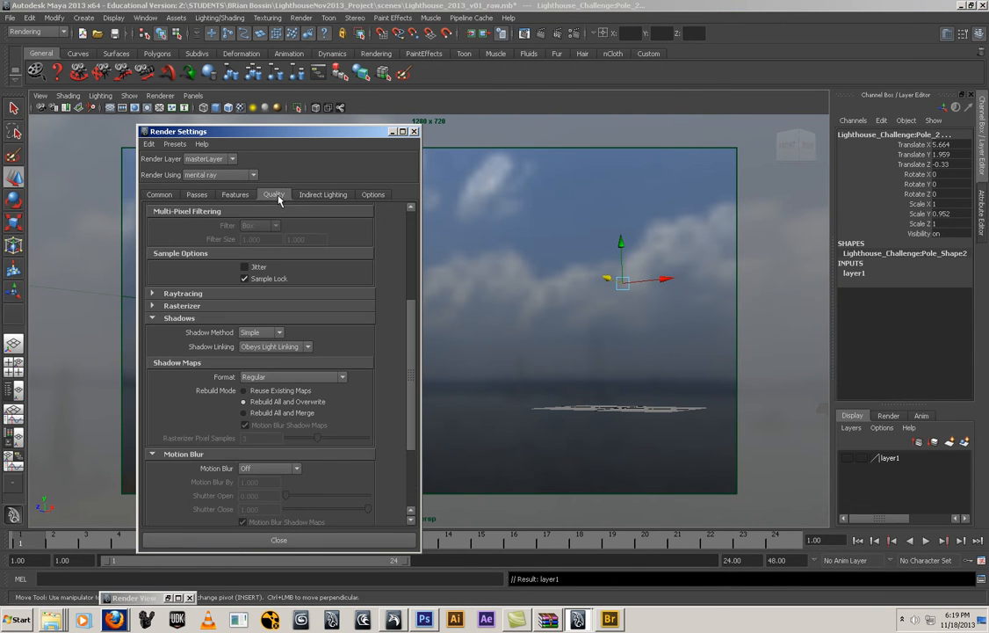
click(159, 195)
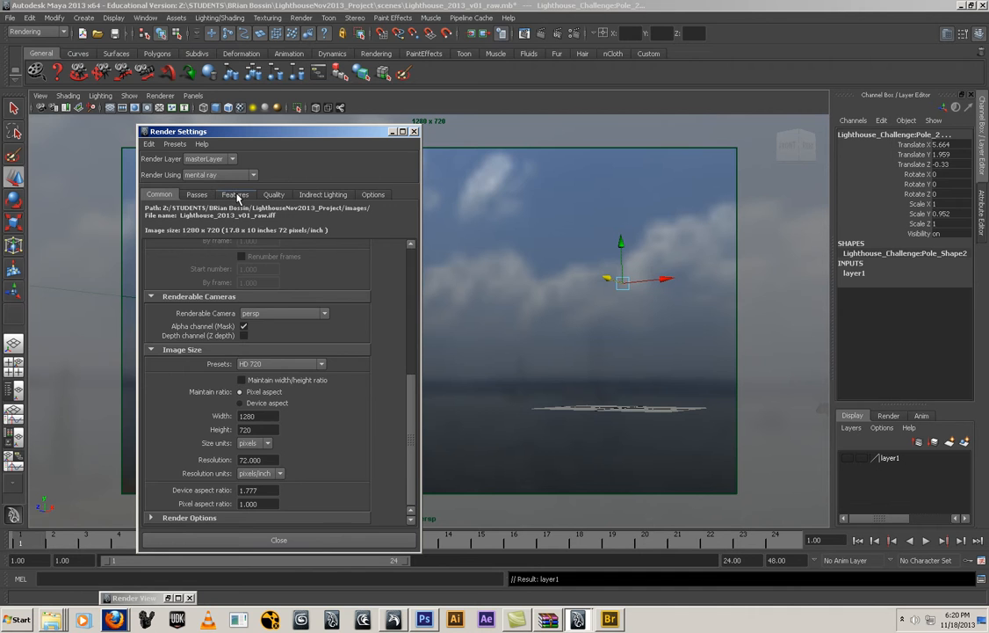
click(235, 195)
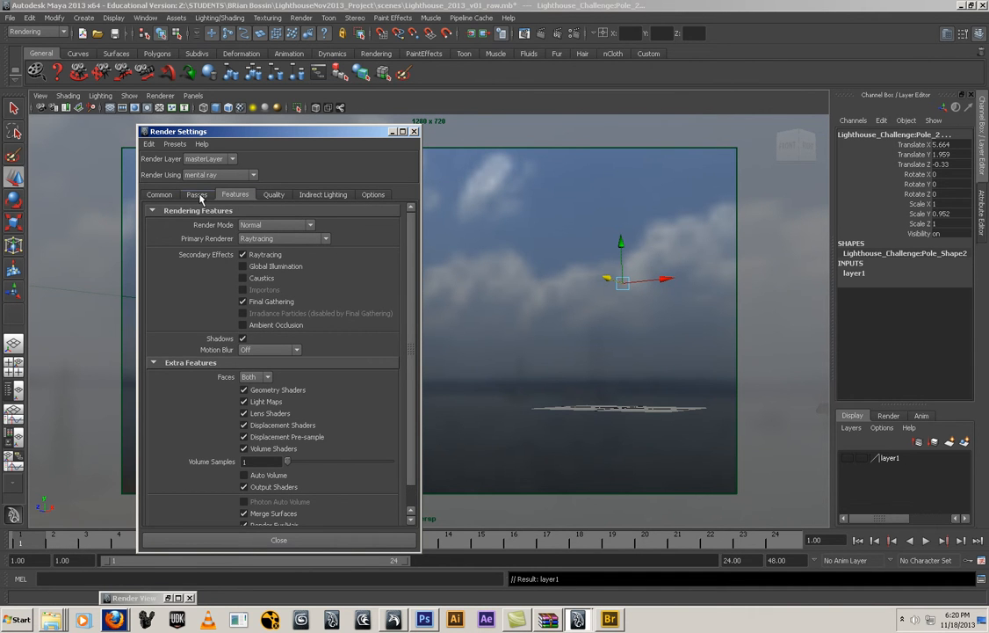
click(274, 194)
scroll(253, 277, up, 5)
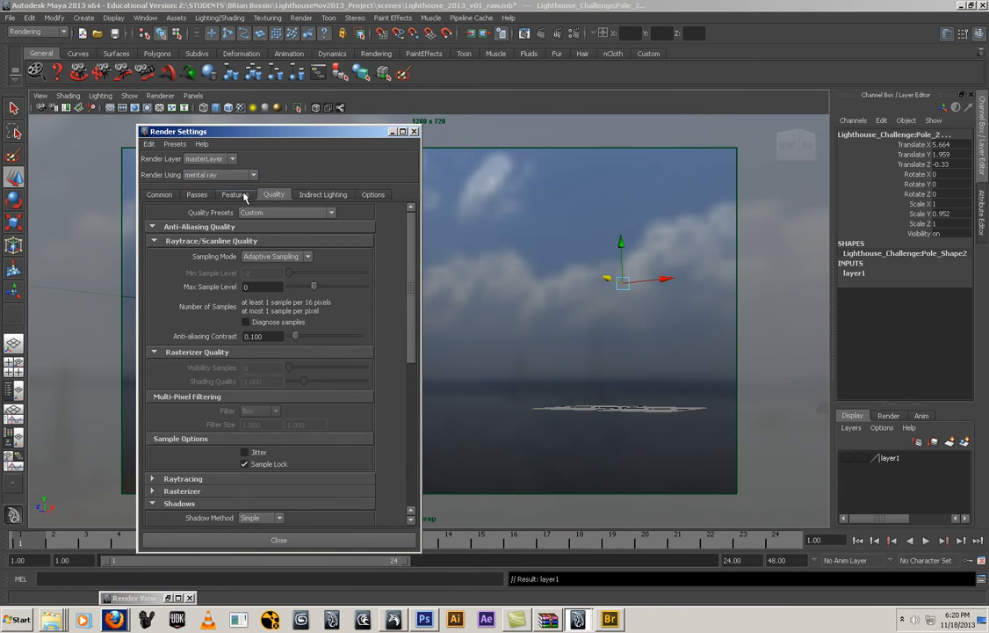
click(254, 286)
text(2)
key(Tab)
text(.025)
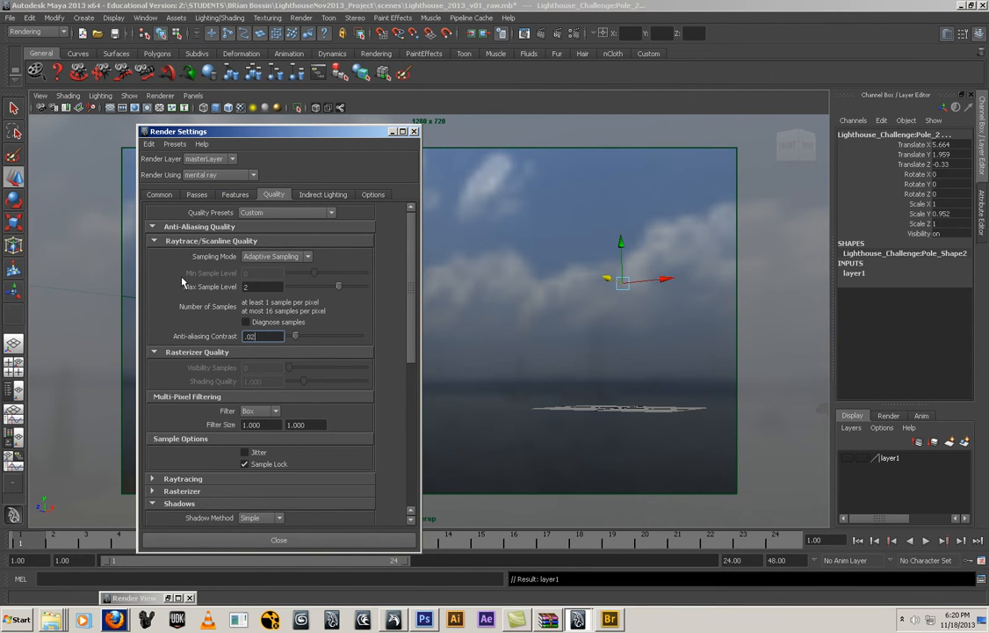
key(Return)
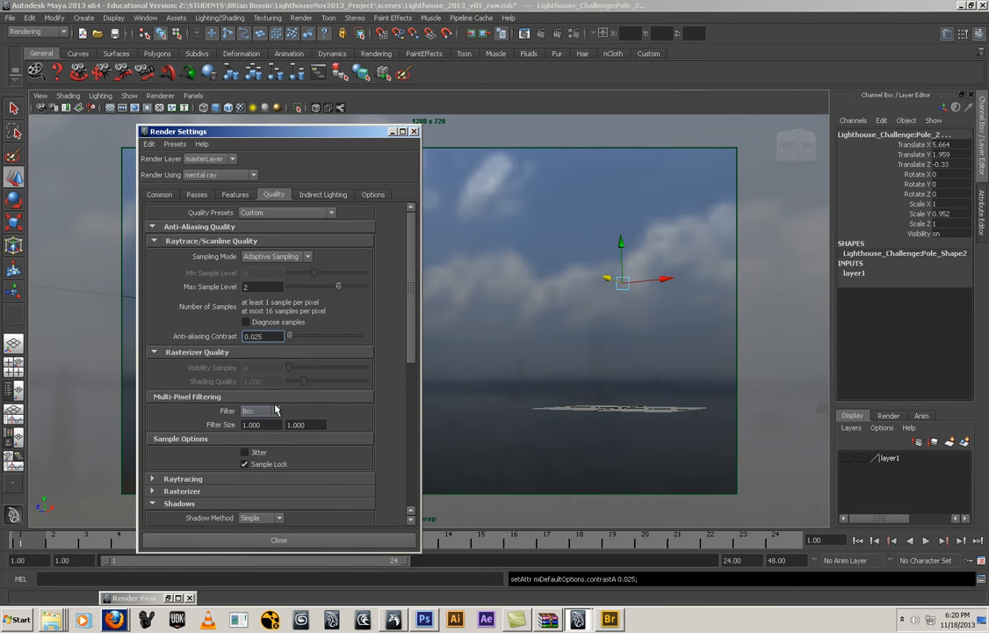
Set the multi-pixel filter to Mitchell and put the render settings away
click(260, 411)
click(254, 446)
scroll(190, 475, down, 3)
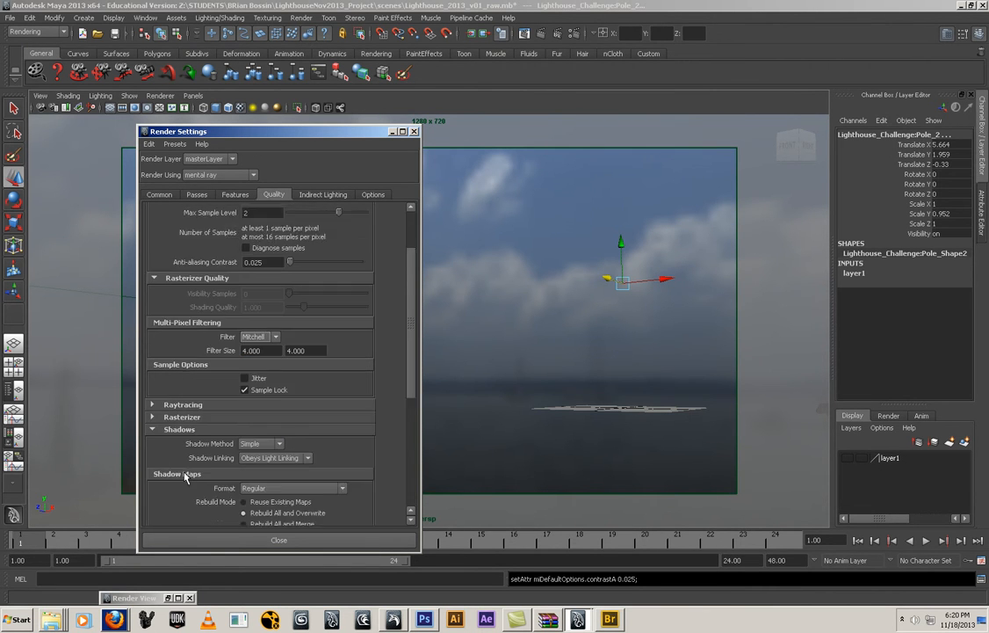
click(392, 132)
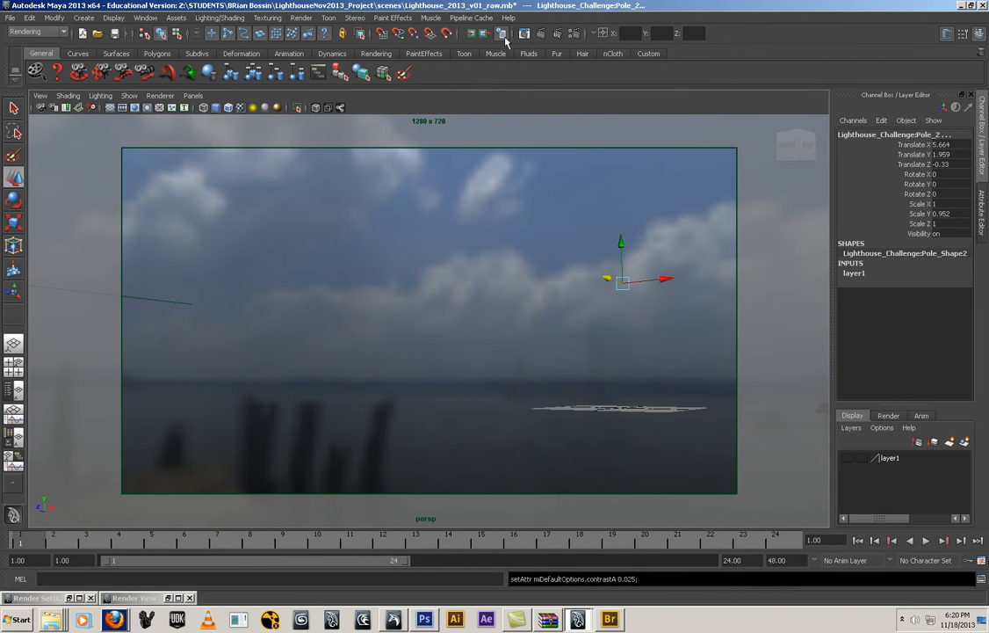
Set the test resolution to Render Settings (1280x720)
click(300, 17)
mouse_move(330, 84)
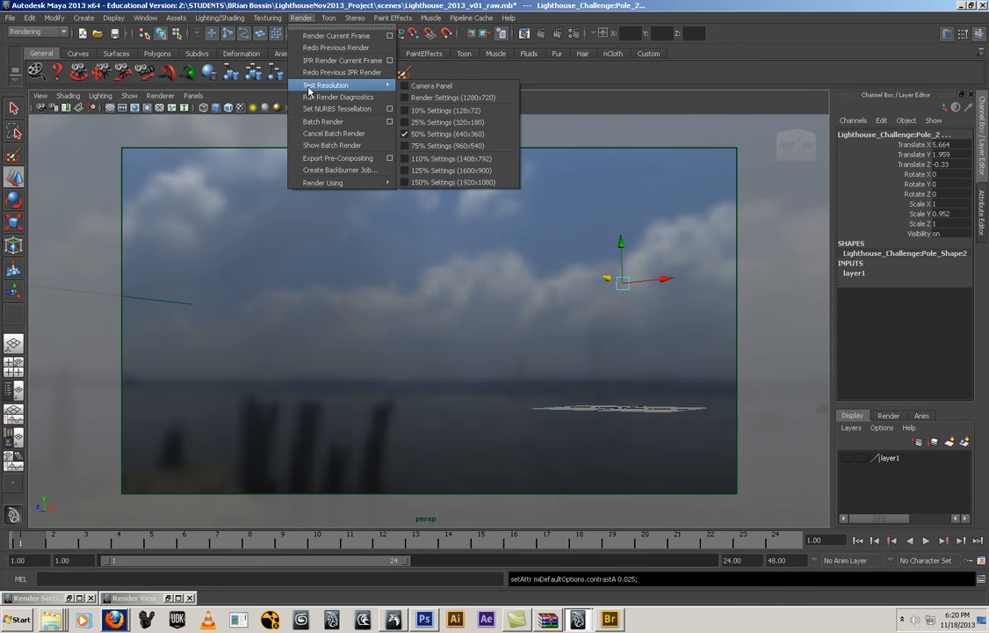
click(451, 100)
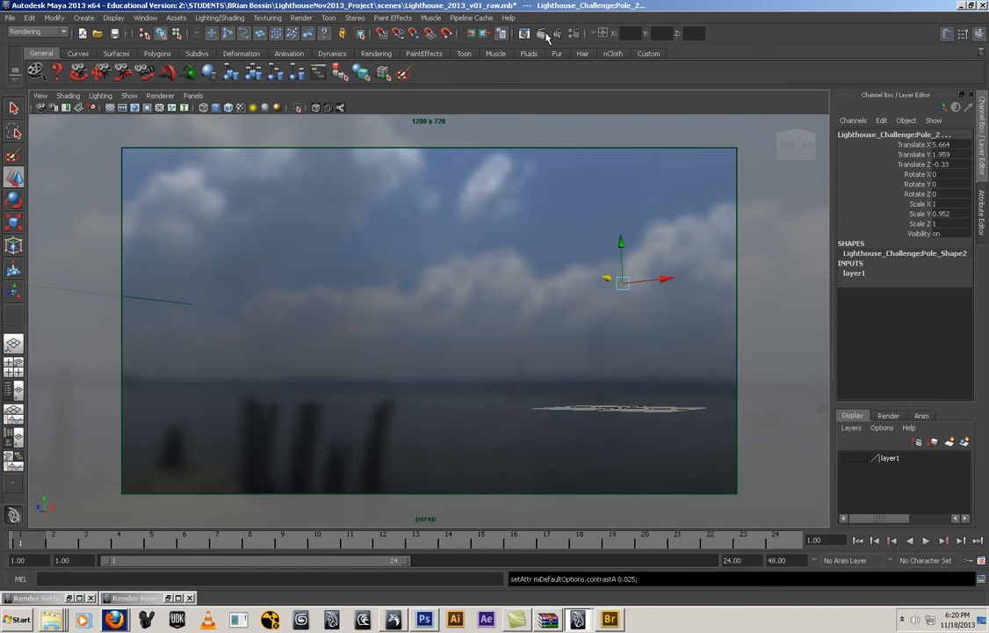
Render the HDR background without the scene geometry and inspect it full screen at actual size
click(543, 34)
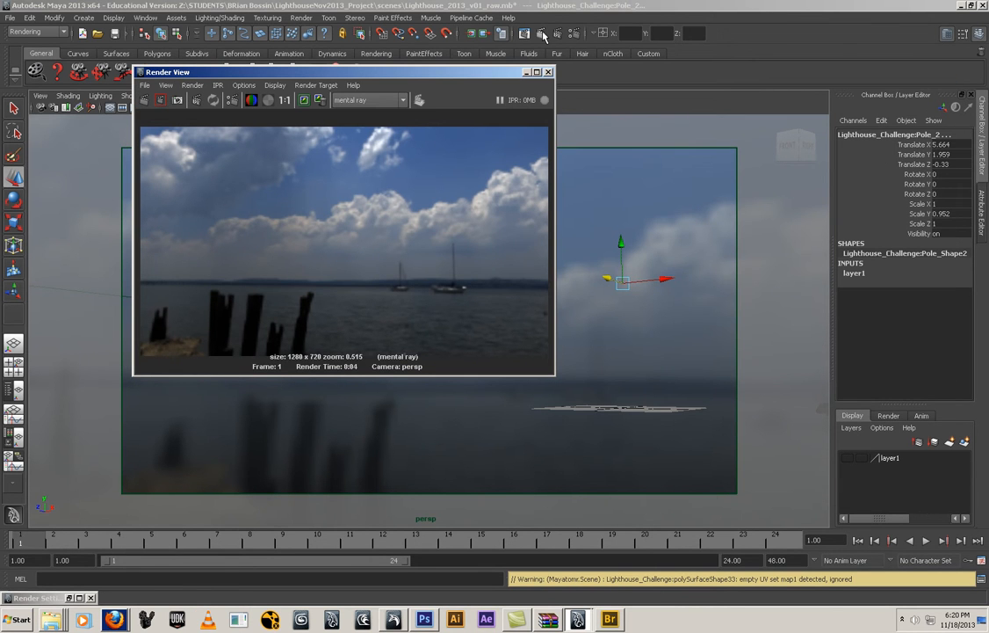
click(284, 99)
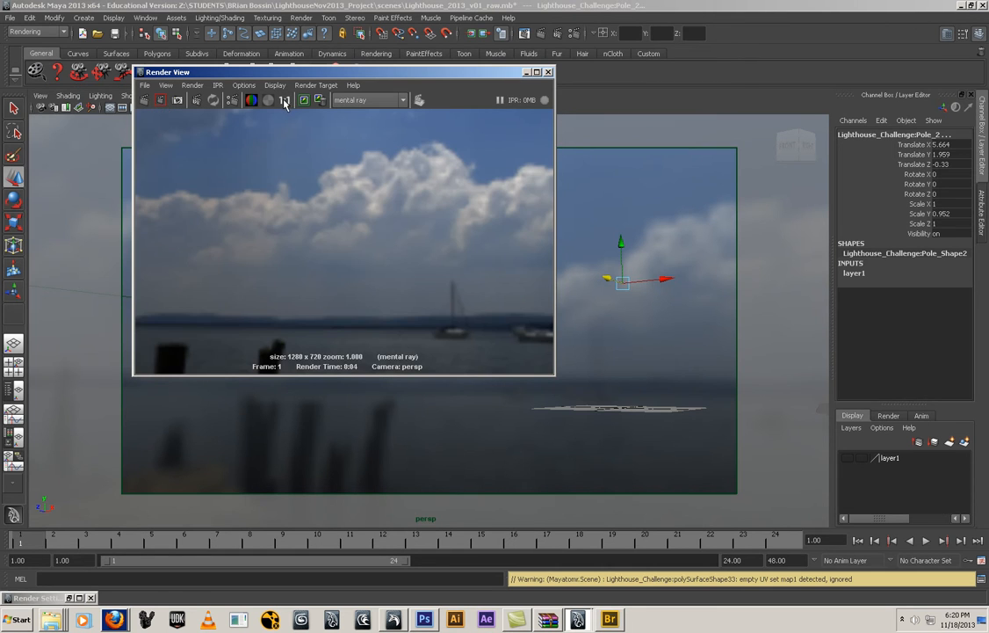
click(537, 72)
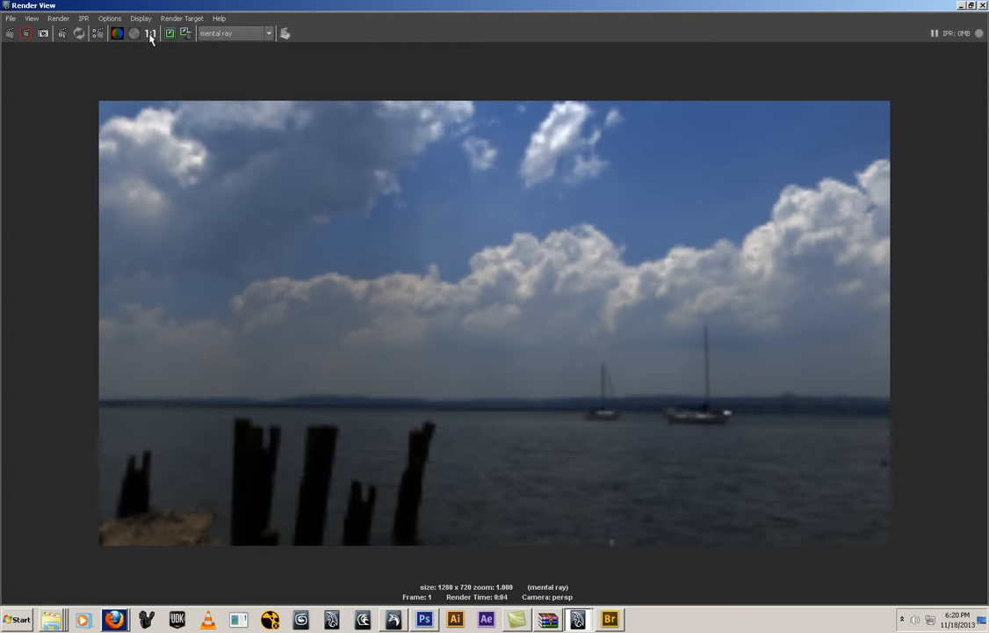
click(963, 6)
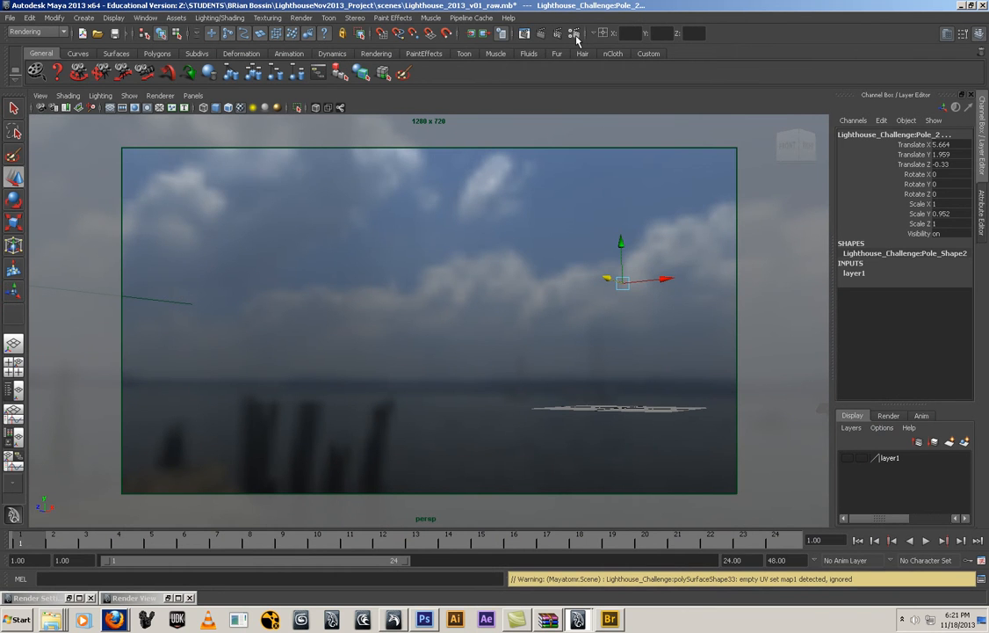
Recreate the image-based lighting node and load DS360_004_Ref.hdr from sourceimages as its image
click(503, 33)
click(323, 195)
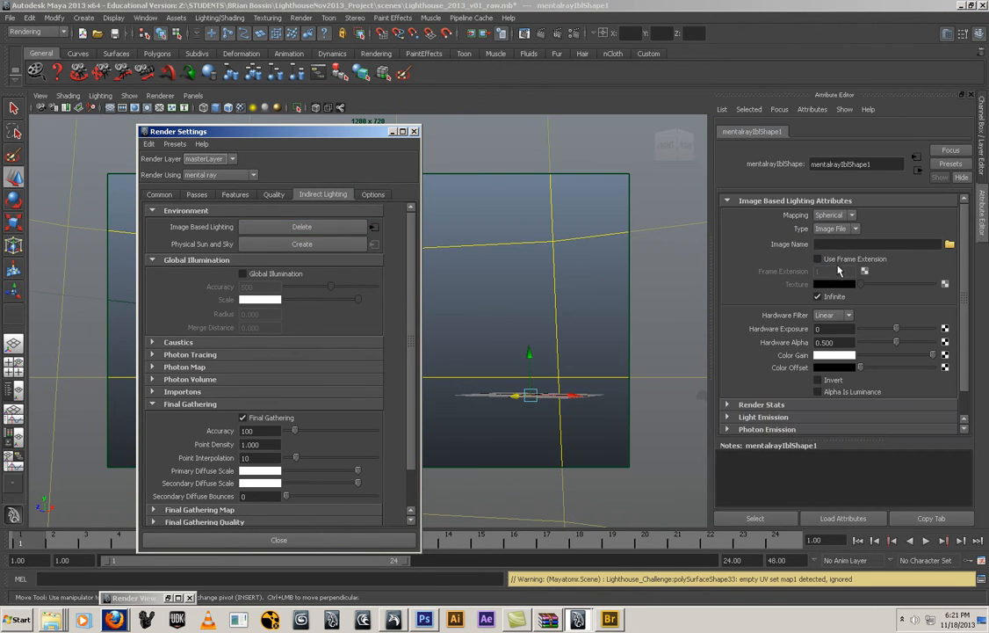
click(949, 244)
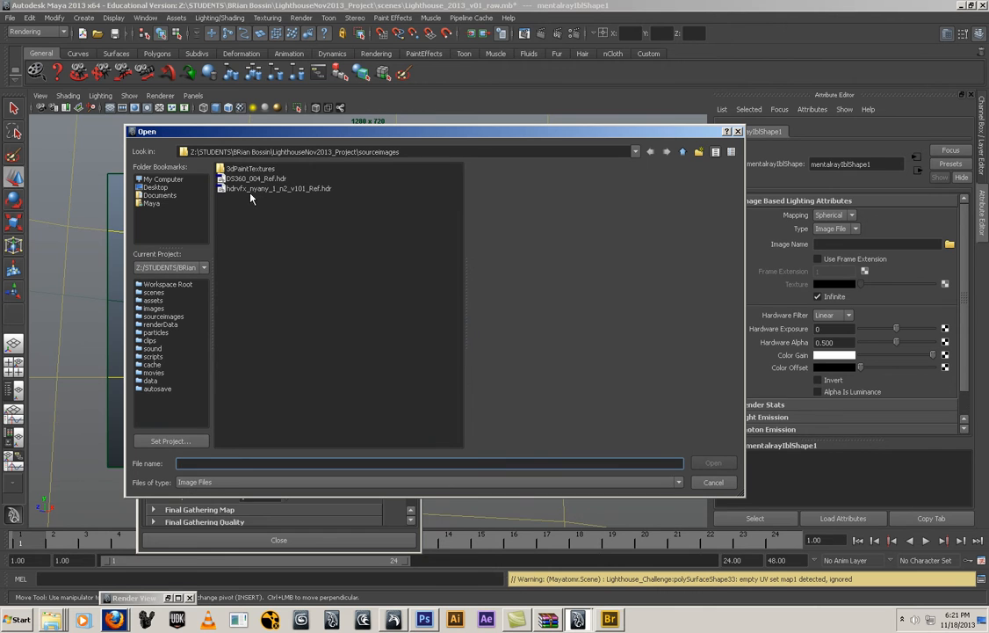
click(237, 179)
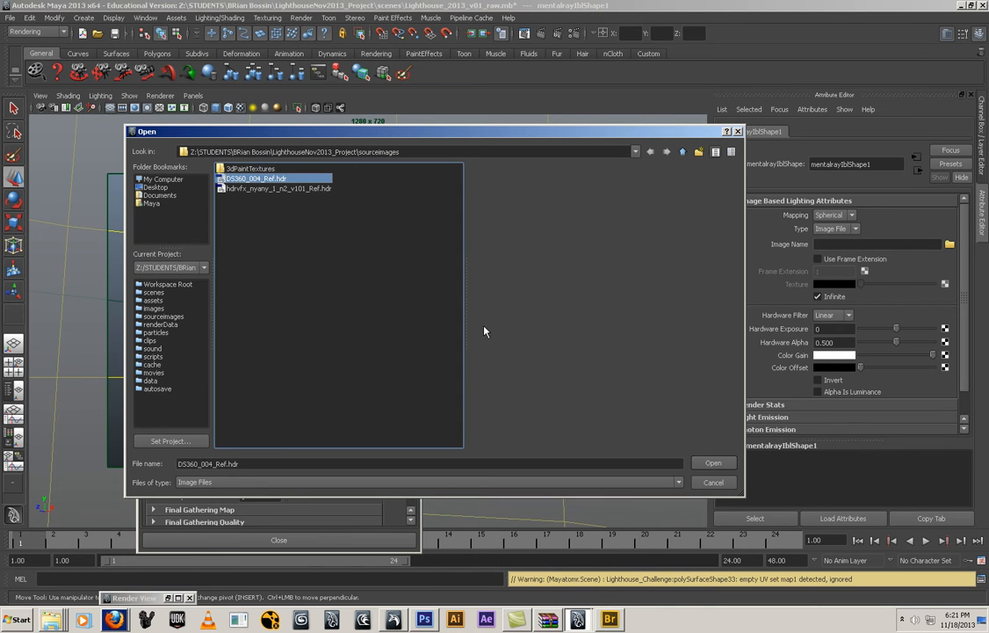
click(729, 464)
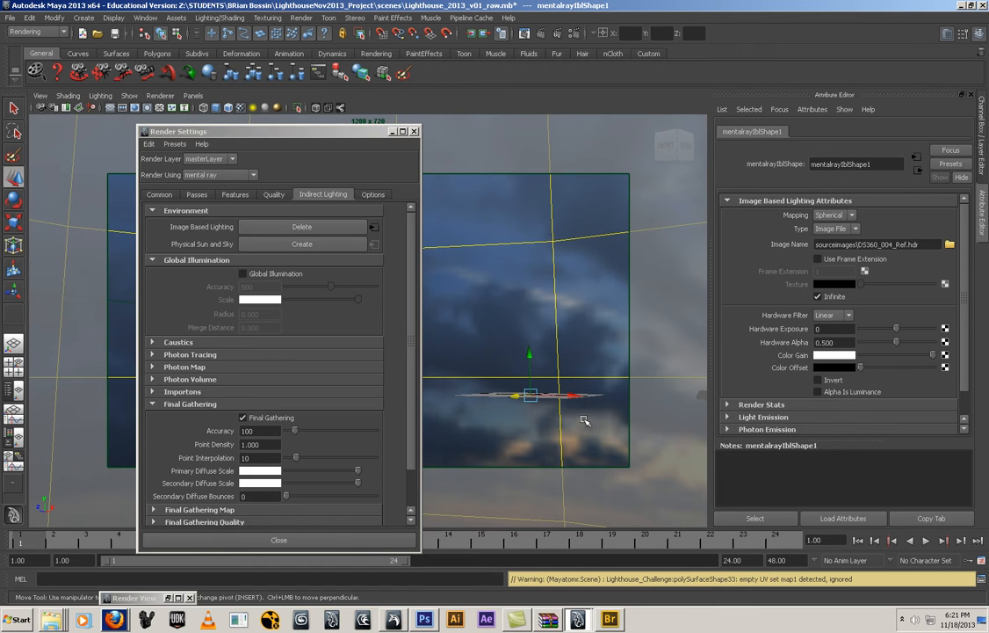
click(393, 132)
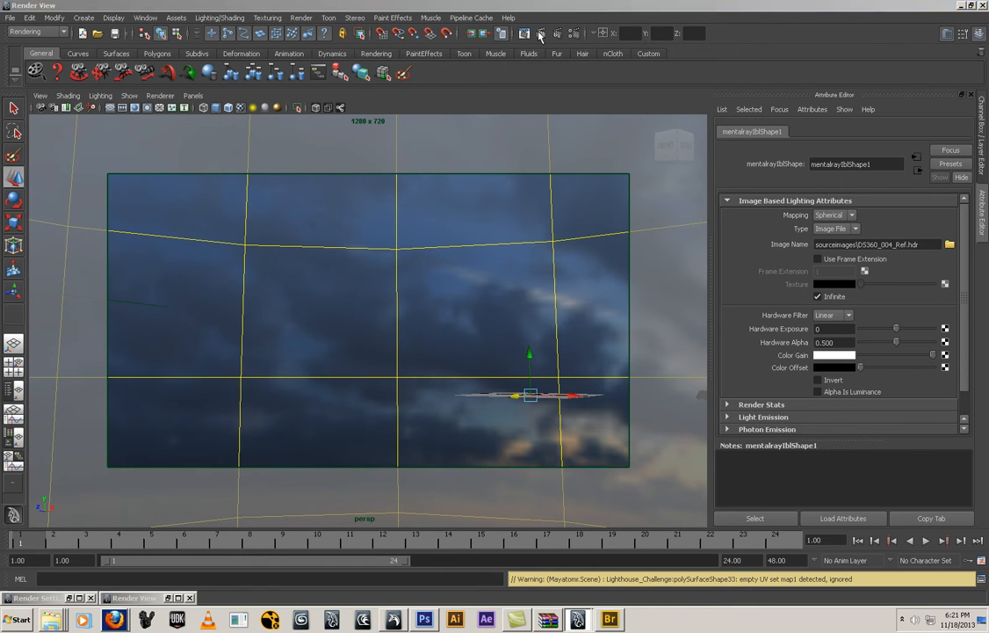
Render the DS360_004_Ref.hdr sky, view it full screen, and keep the image in the Render View
click(540, 34)
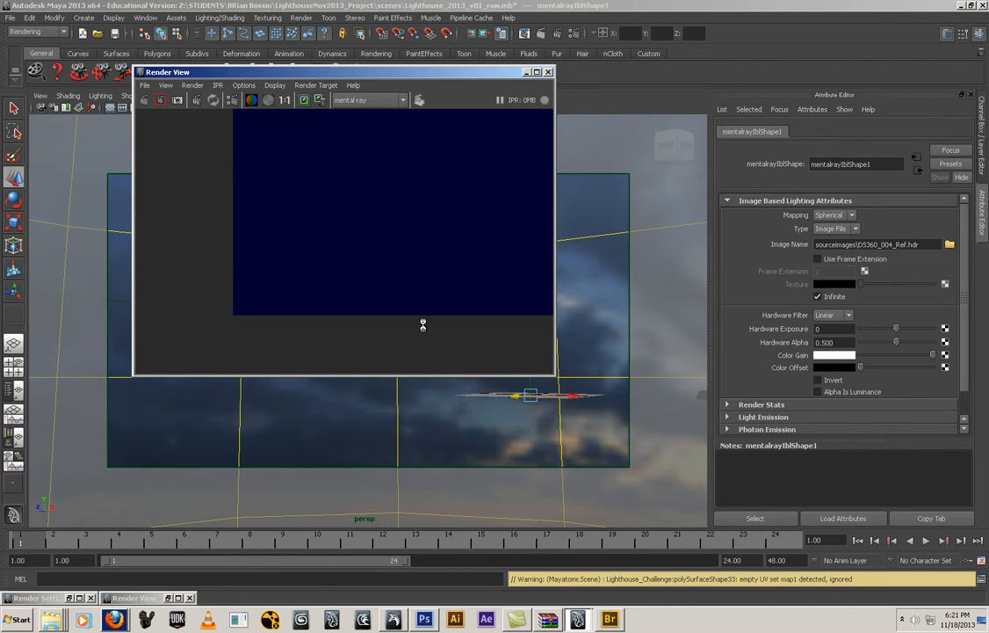
click(536, 72)
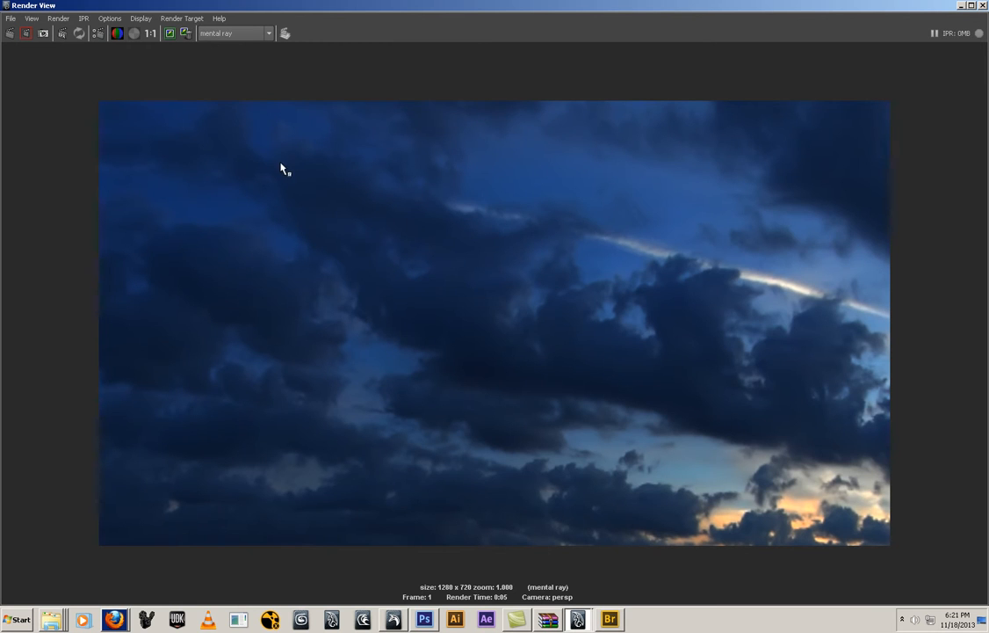
click(168, 35)
drag(210, 598, 388, 426)
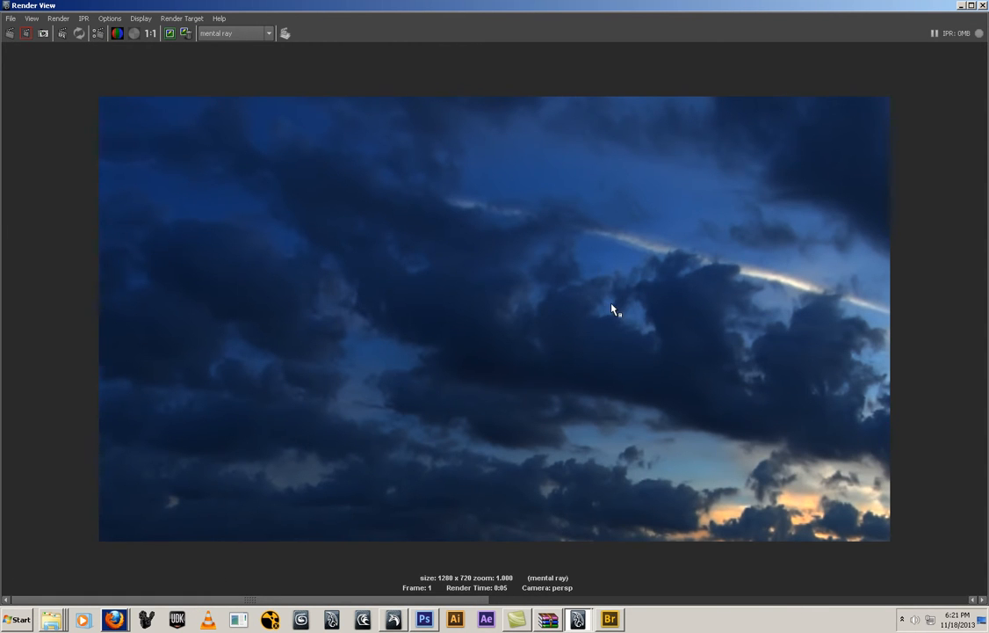
click(962, 6)
Load hdrvfx_nyany_1_n2_v101_Ref.hdr as the image-based lighting image and render the background for comparison
click(949, 244)
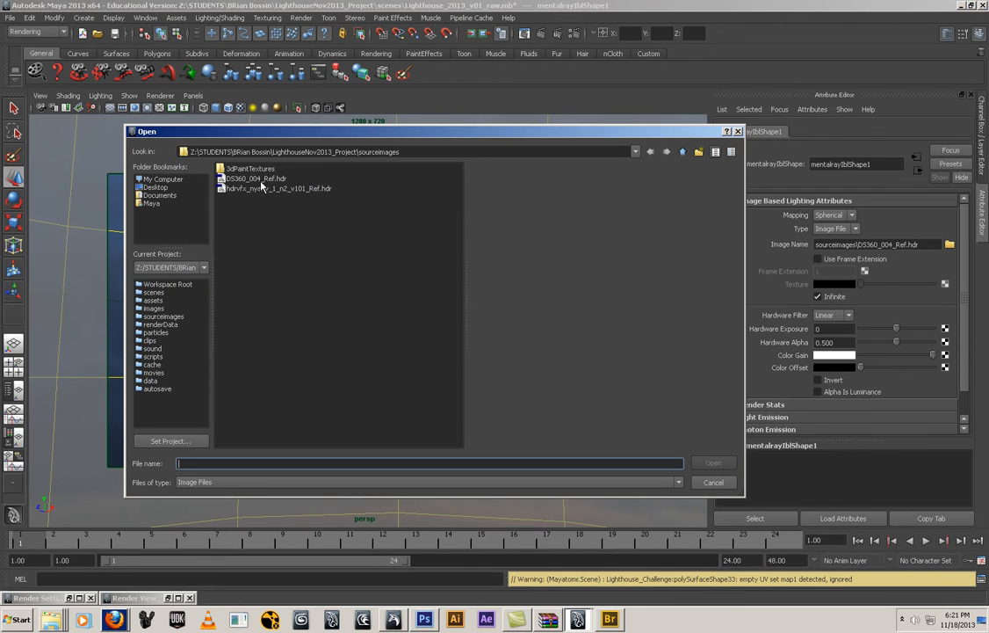
click(276, 189)
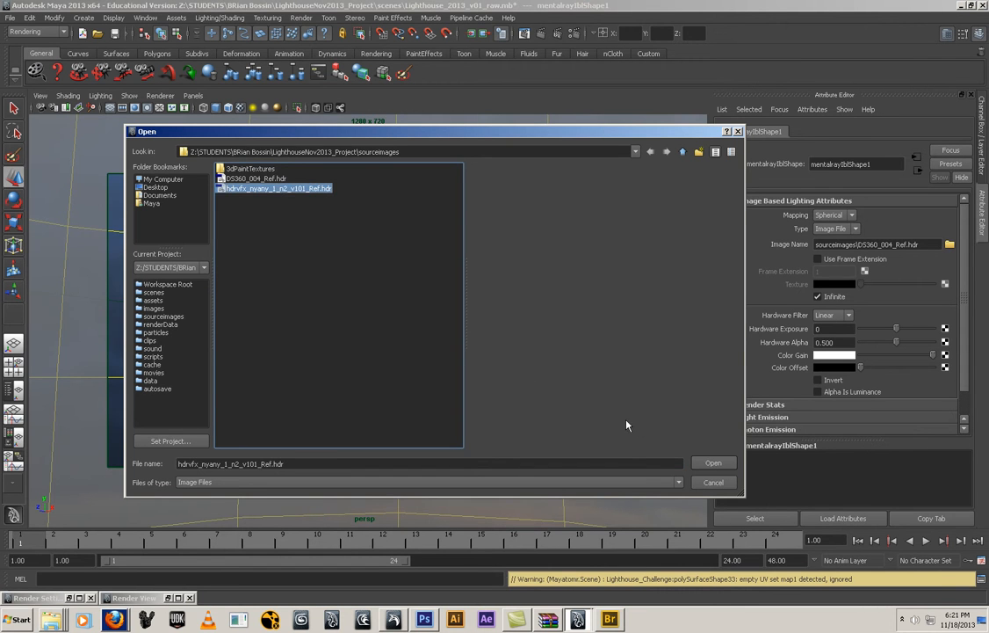
click(713, 462)
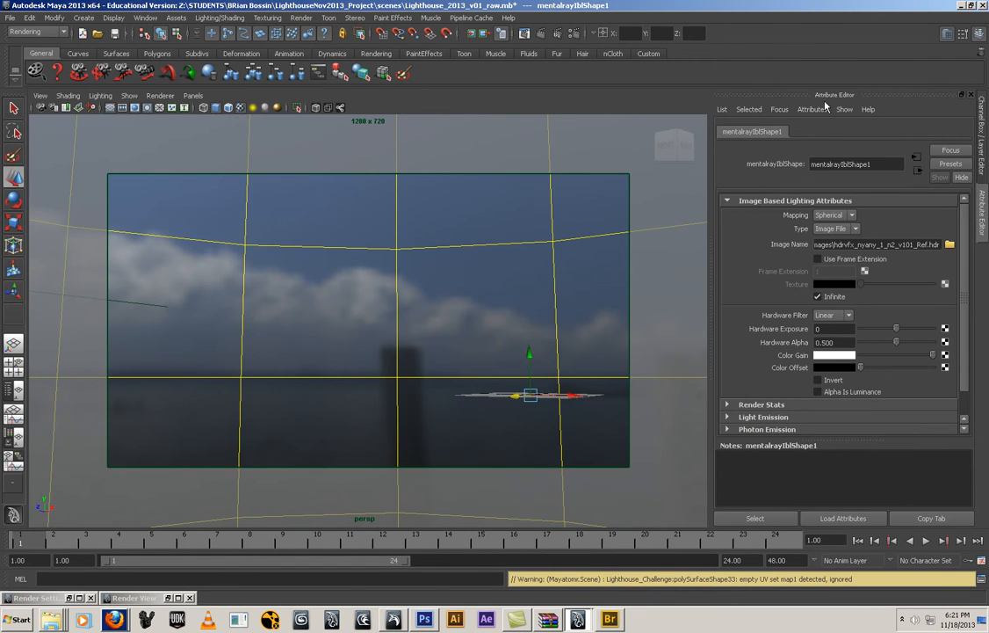
click(480, 33)
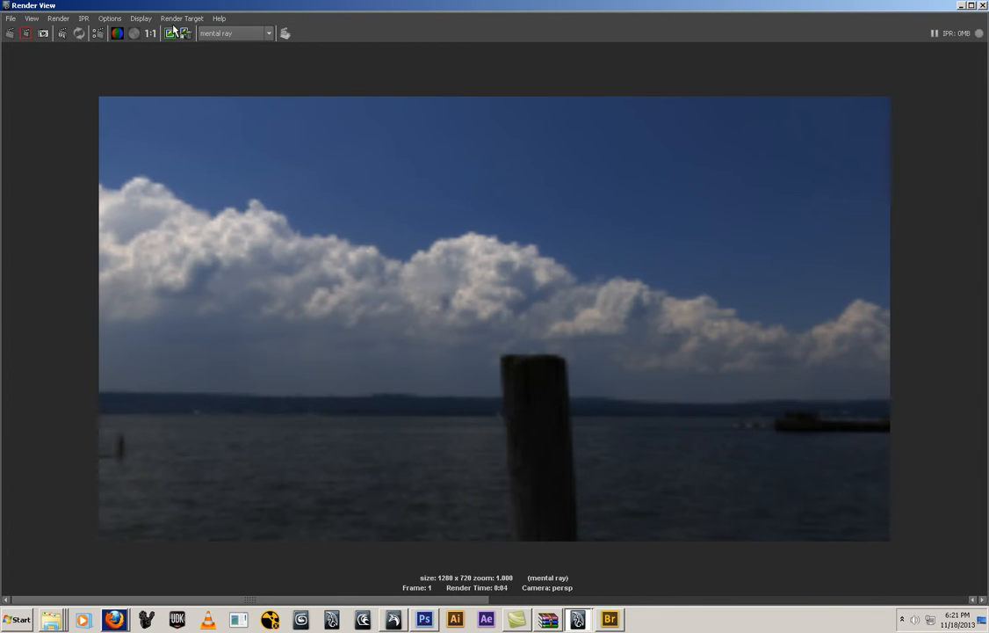
Compare the hdrvfx_nyany_1_n2_v101_Ref.hdr render with the other kept sky image in the Render View
drag(136, 598, 816, 600)
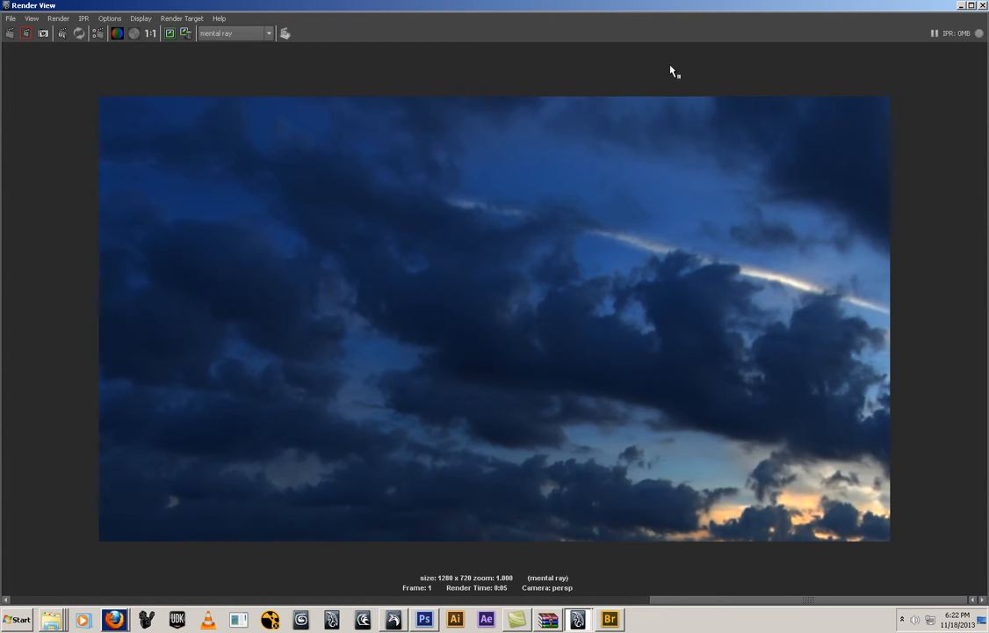
click(961, 5)
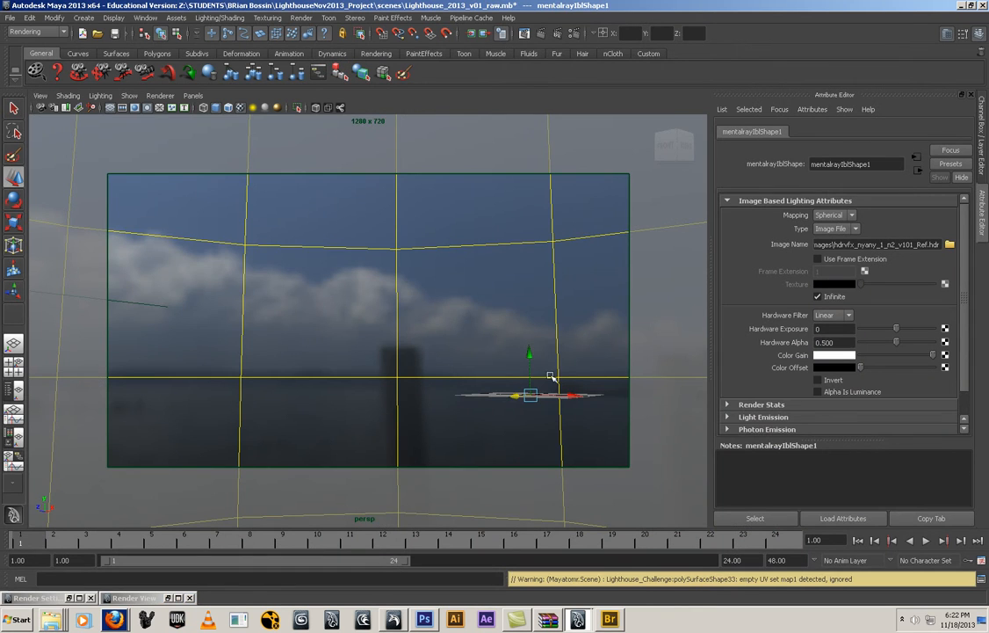
click(950, 244)
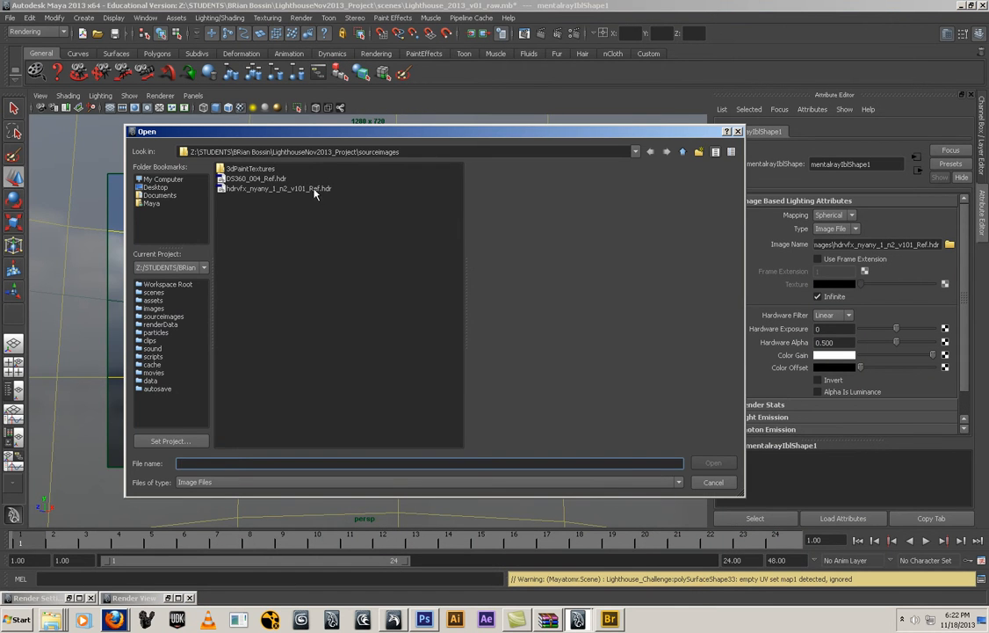
click(242, 188)
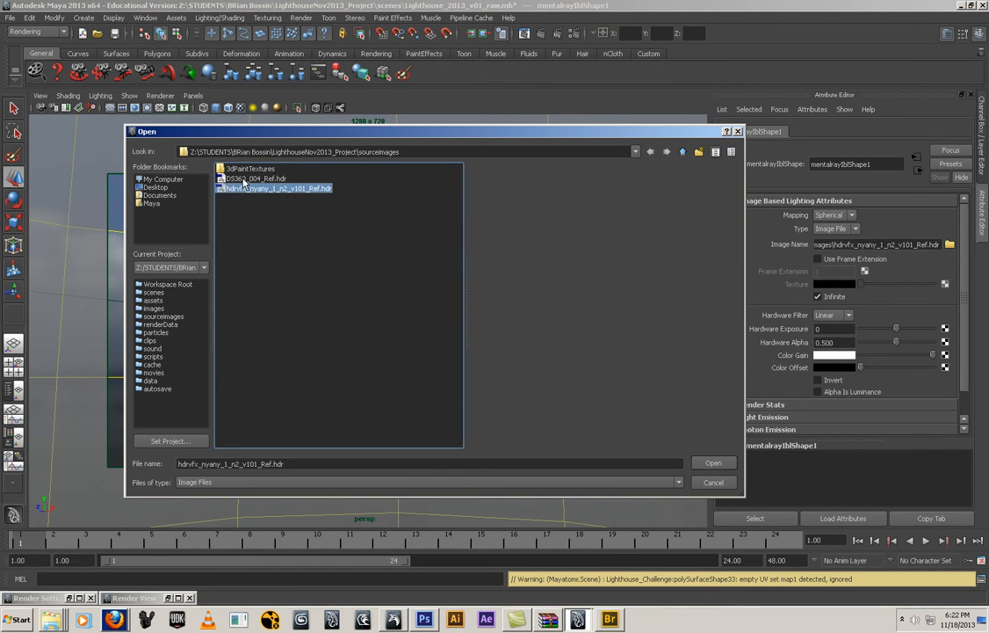
click(246, 179)
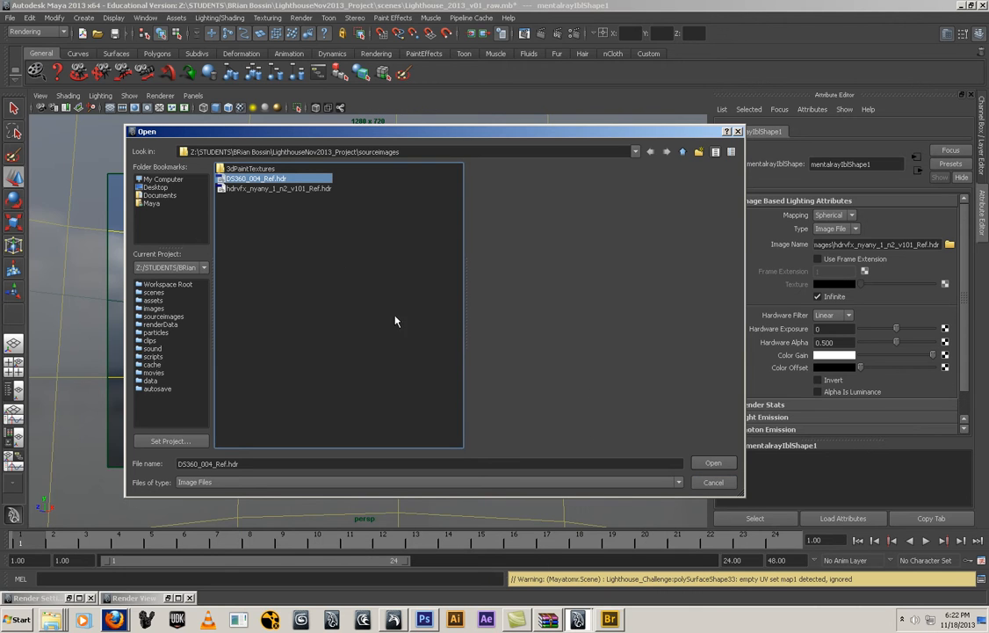
click(276, 190)
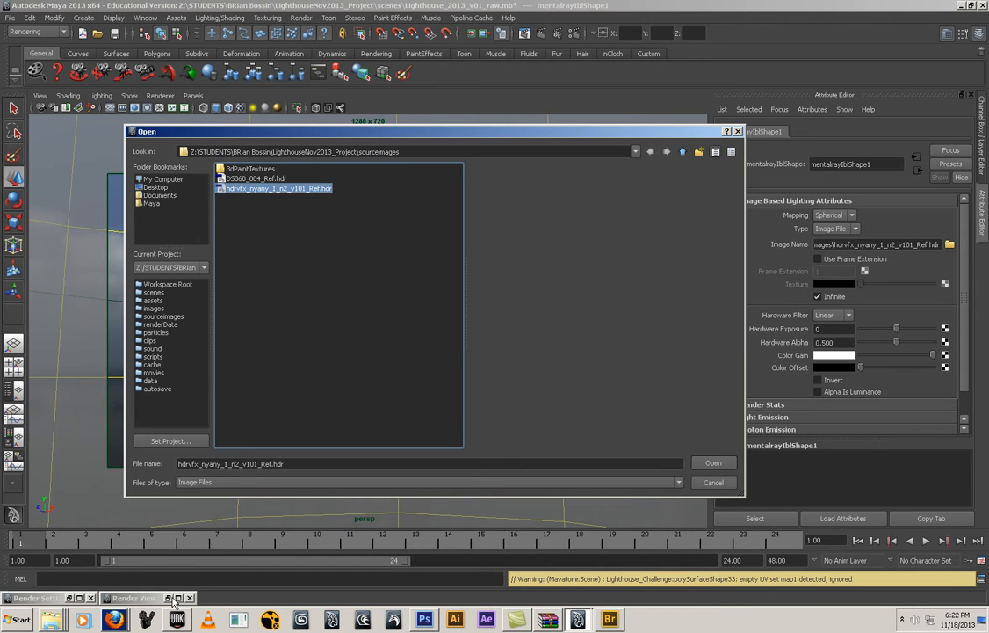
click(707, 484)
click(115, 618)
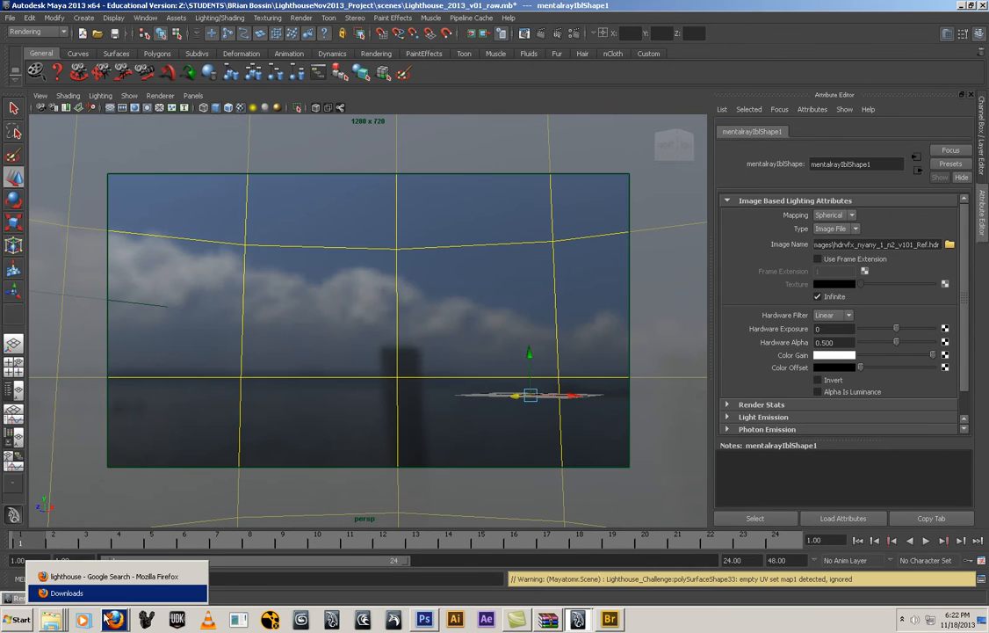
click(250, 585)
Show the kept cloudy sea horizon image in the Render View and render the HDR background again
click(166, 597)
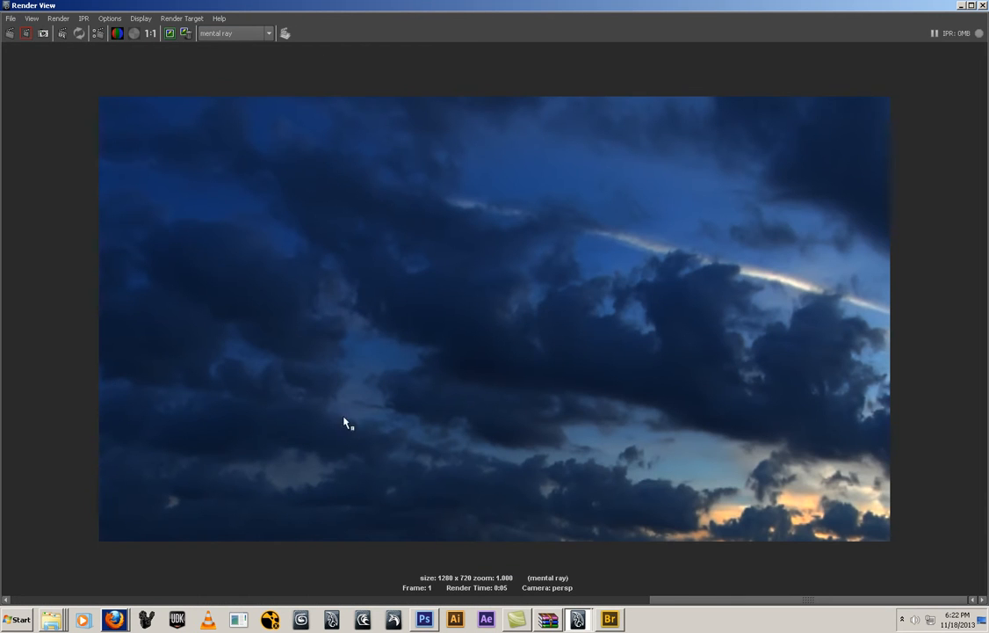
drag(706, 601, 363, 596)
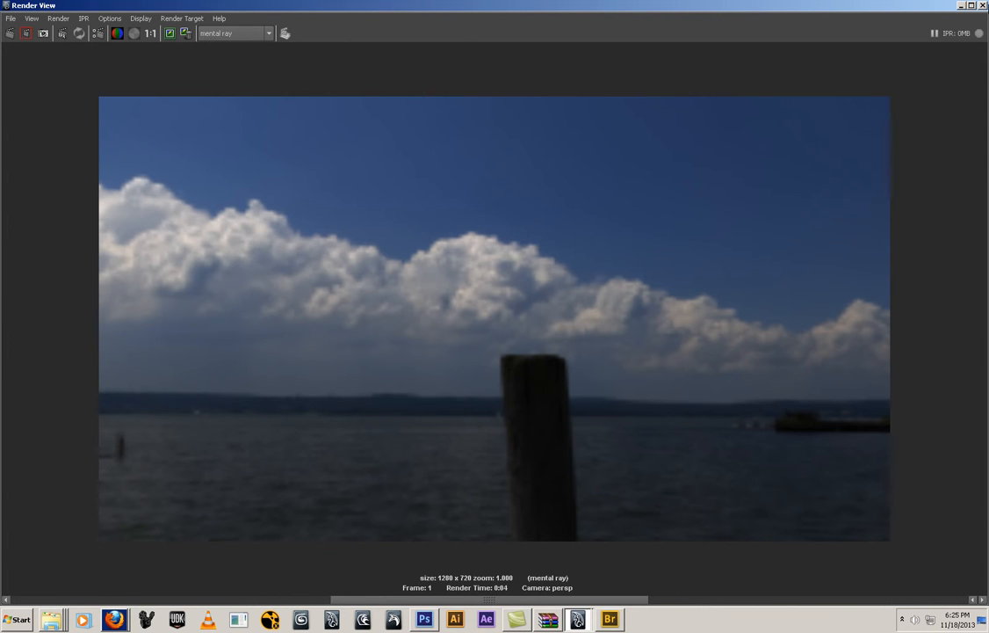
click(962, 7)
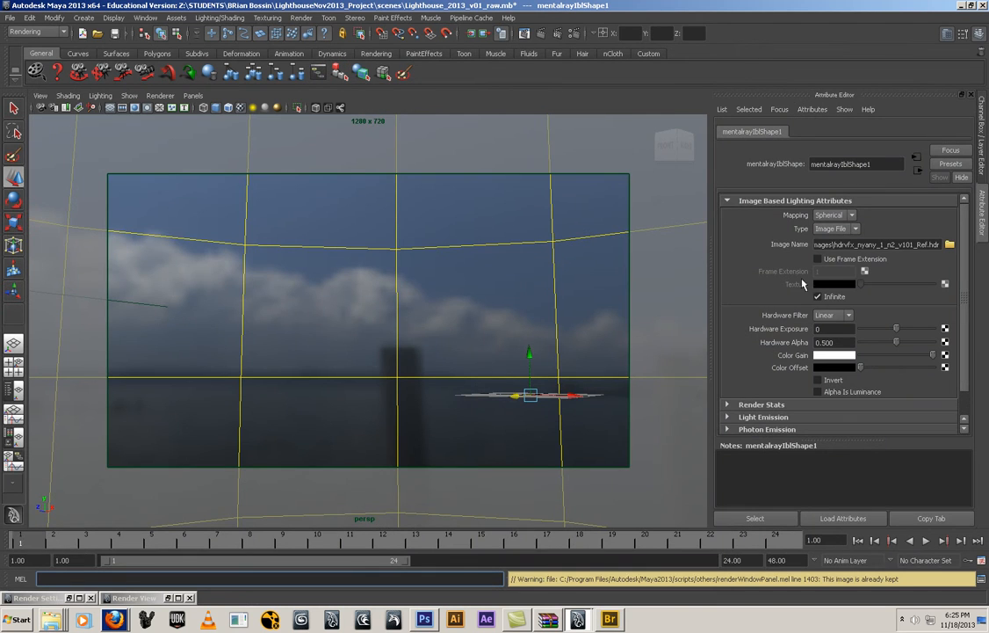
click(541, 33)
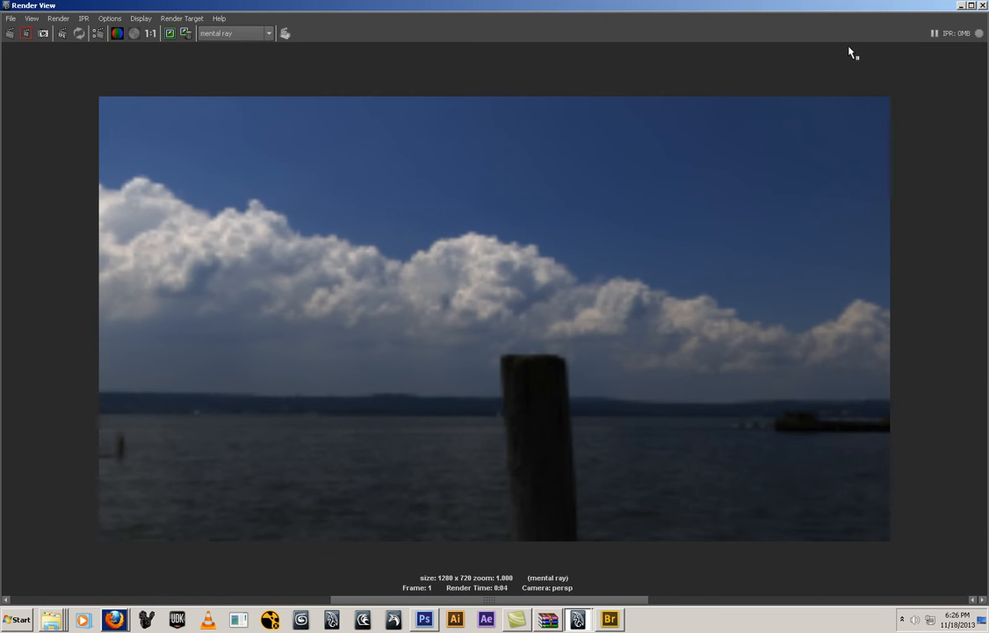
click(962, 6)
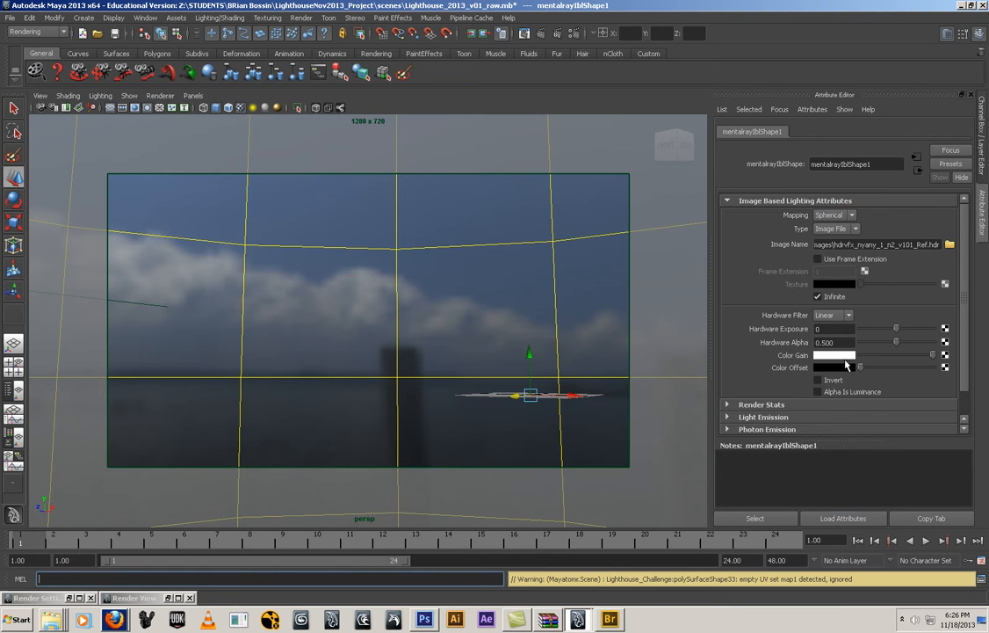
Make layer1 with the lighthouse geometry visible and render the scene against the HDR sky
click(983, 132)
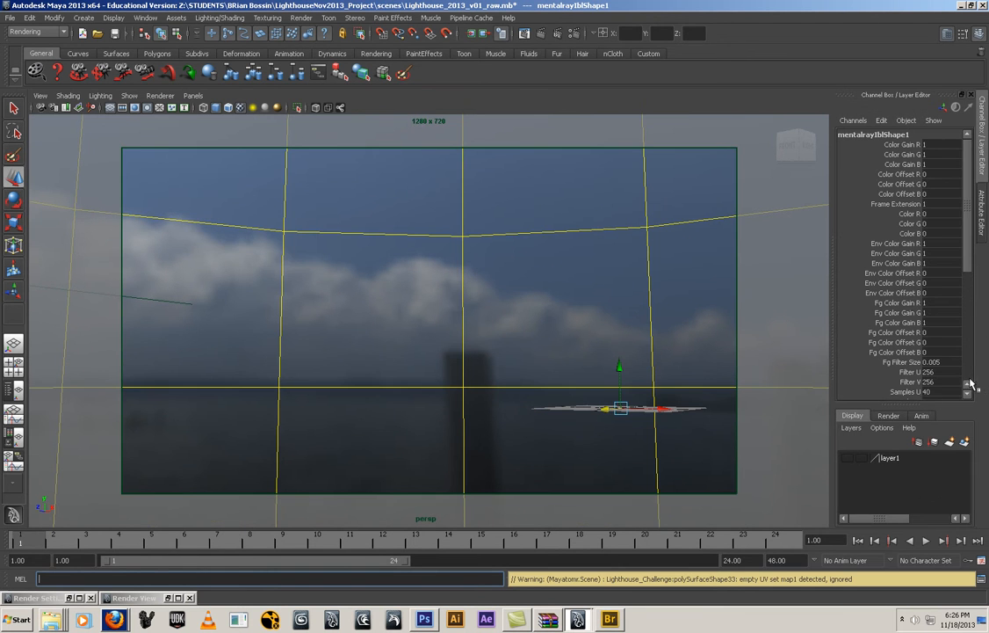
click(848, 458)
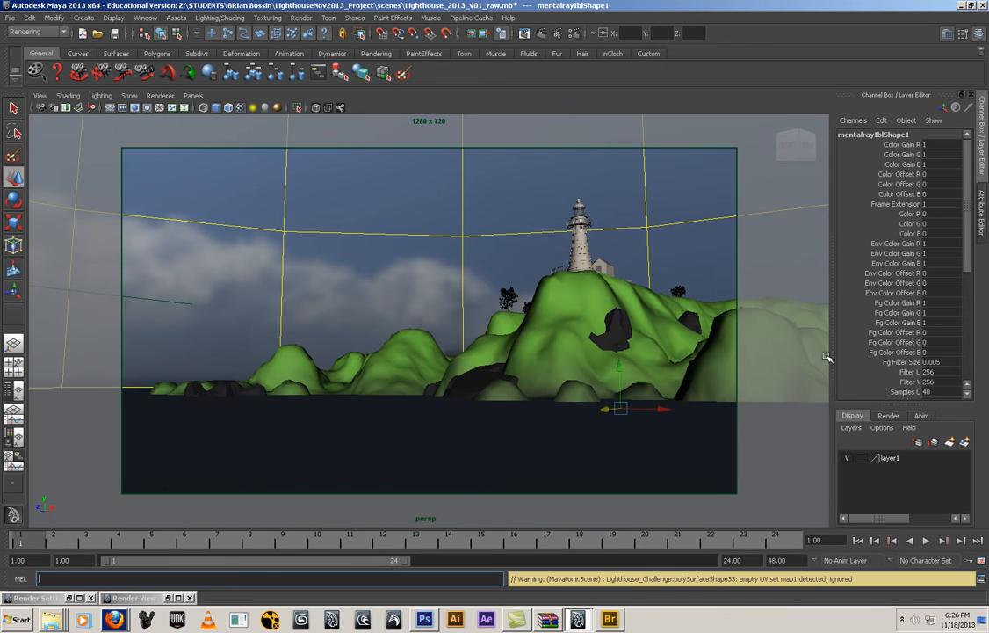
click(539, 34)
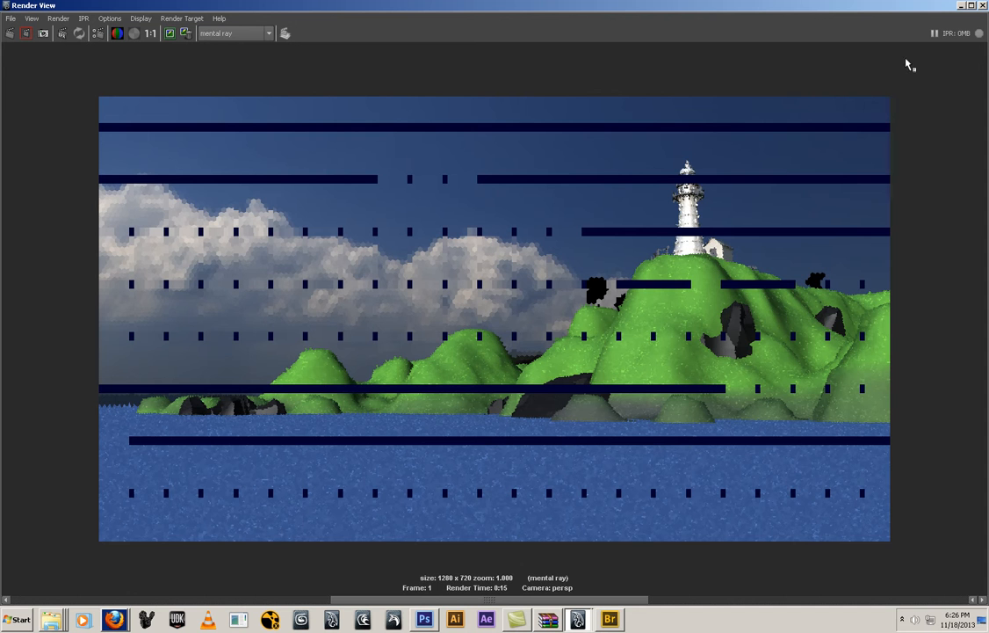
click(961, 6)
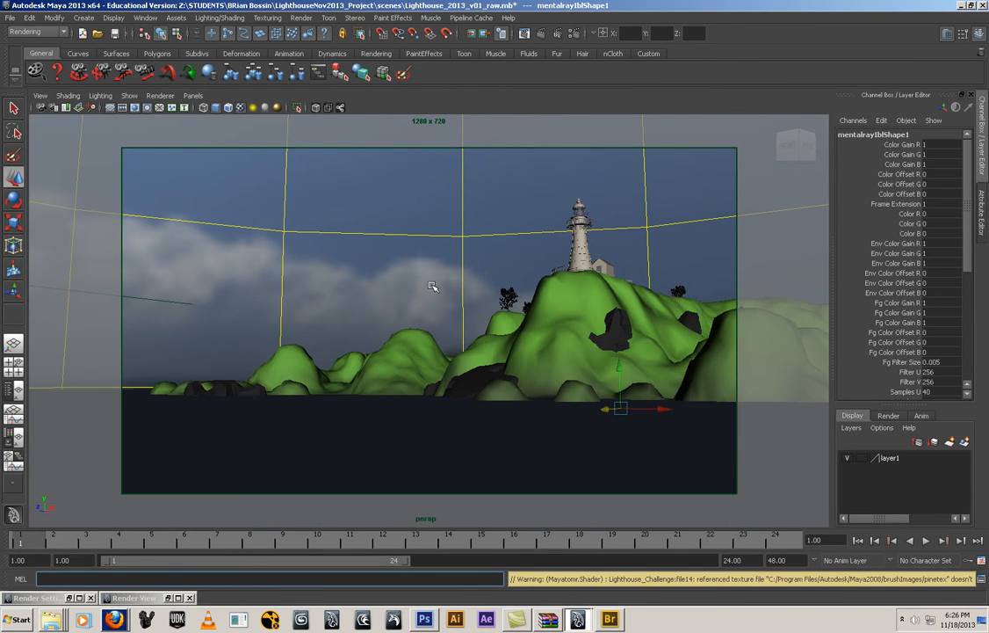
Disable the default light in the common render options and render the lighthouse scene again
click(849, 459)
click(849, 460)
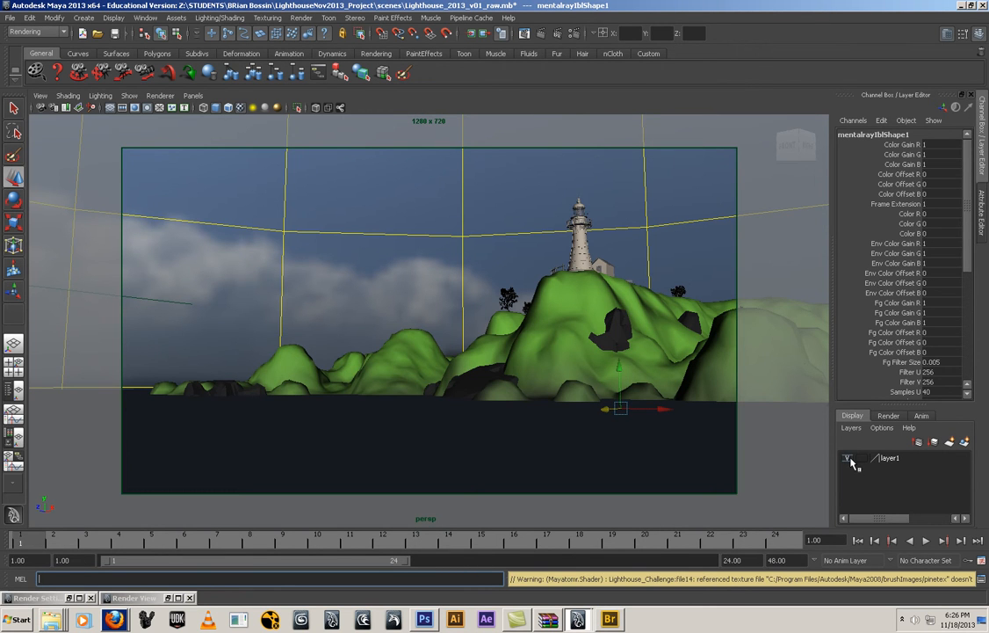
click(577, 34)
scroll(193, 202, down, 2)
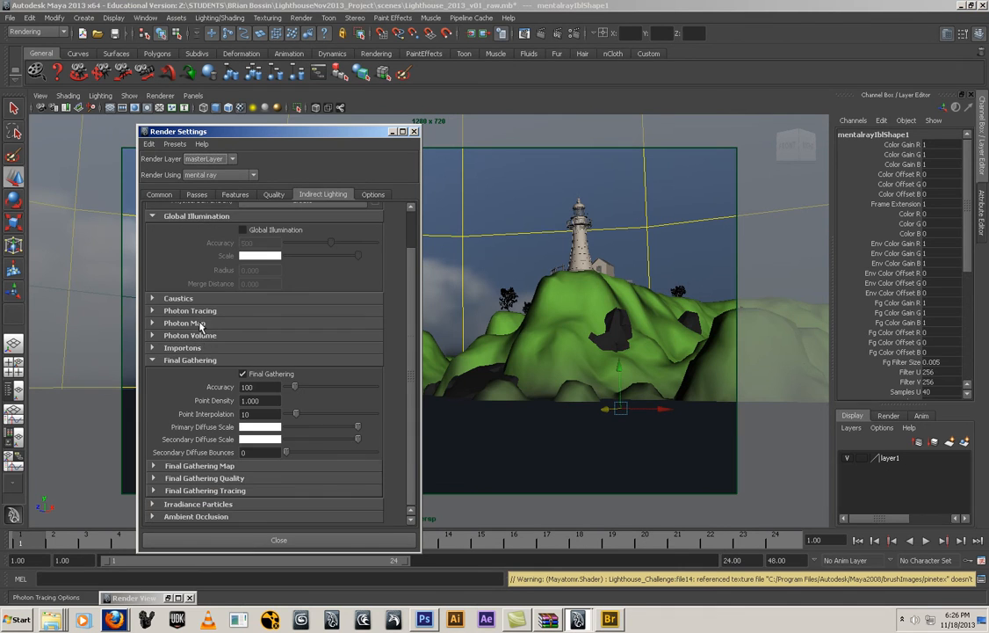
click(161, 195)
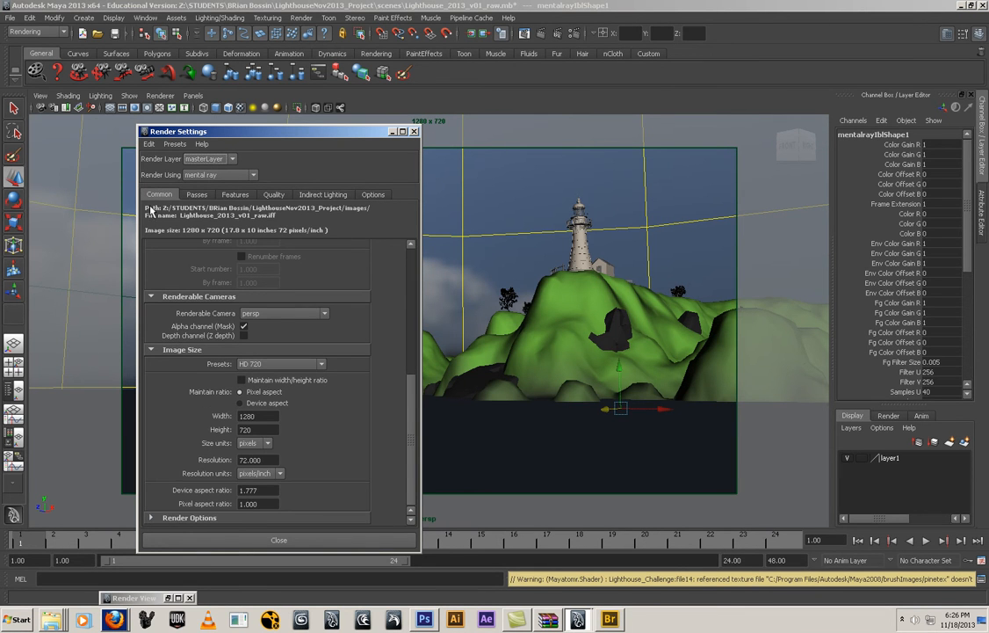
click(151, 518)
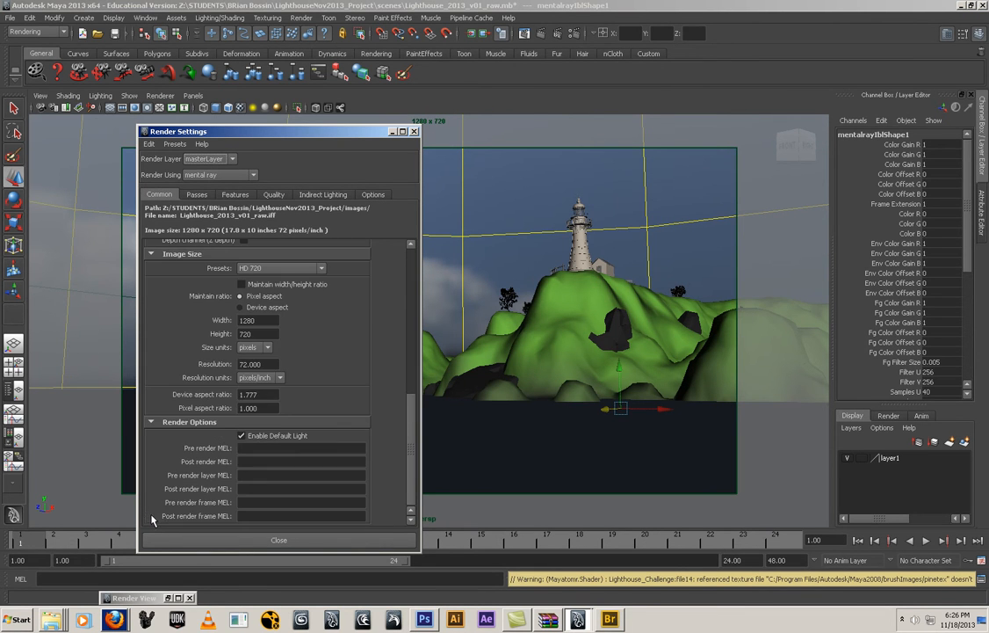
click(393, 131)
click(540, 34)
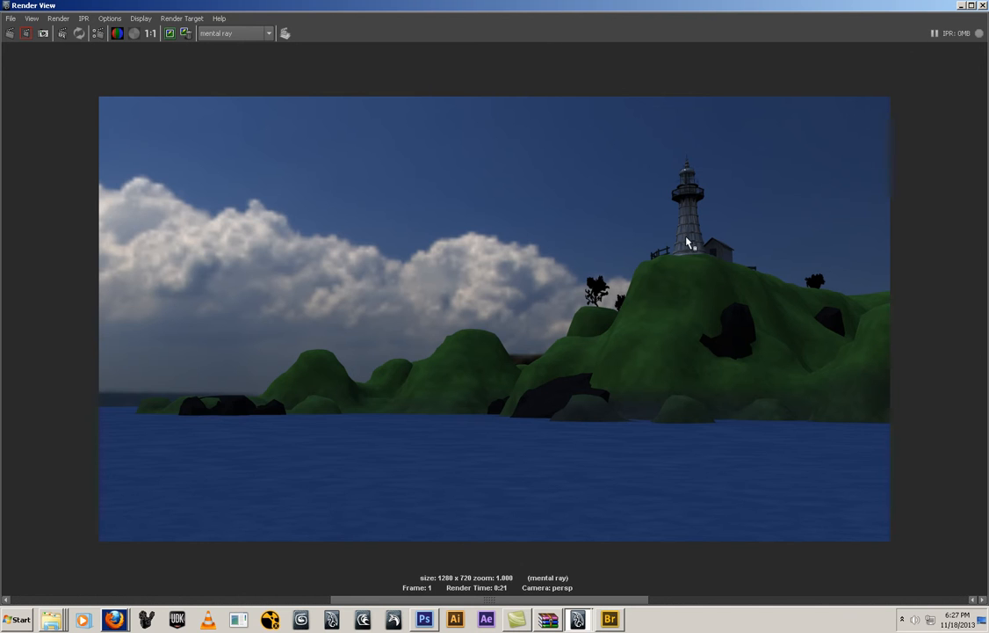
click(961, 6)
click(572, 312)
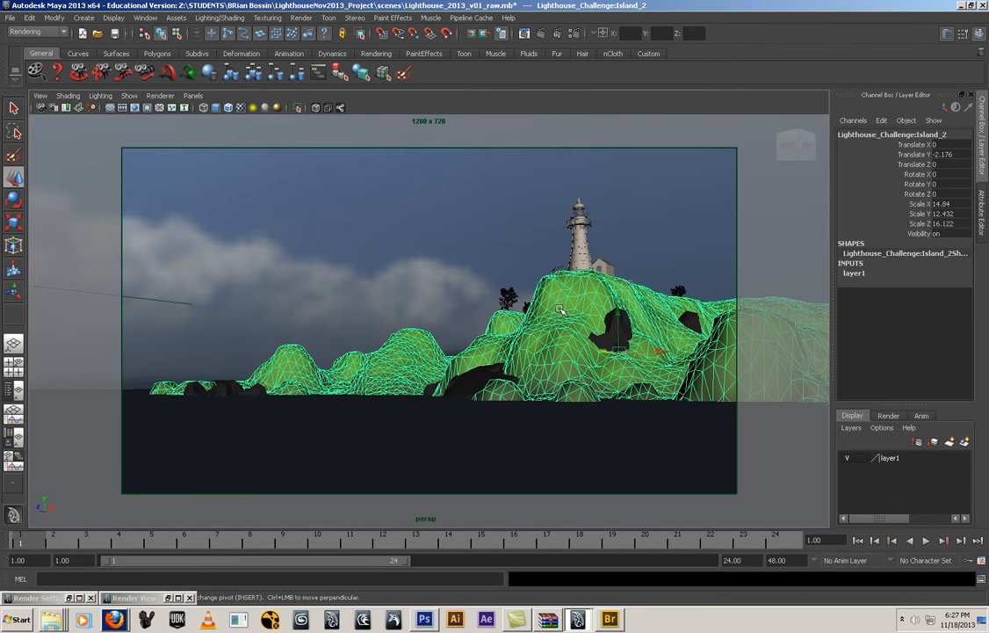
drag(157, 200, 704, 430)
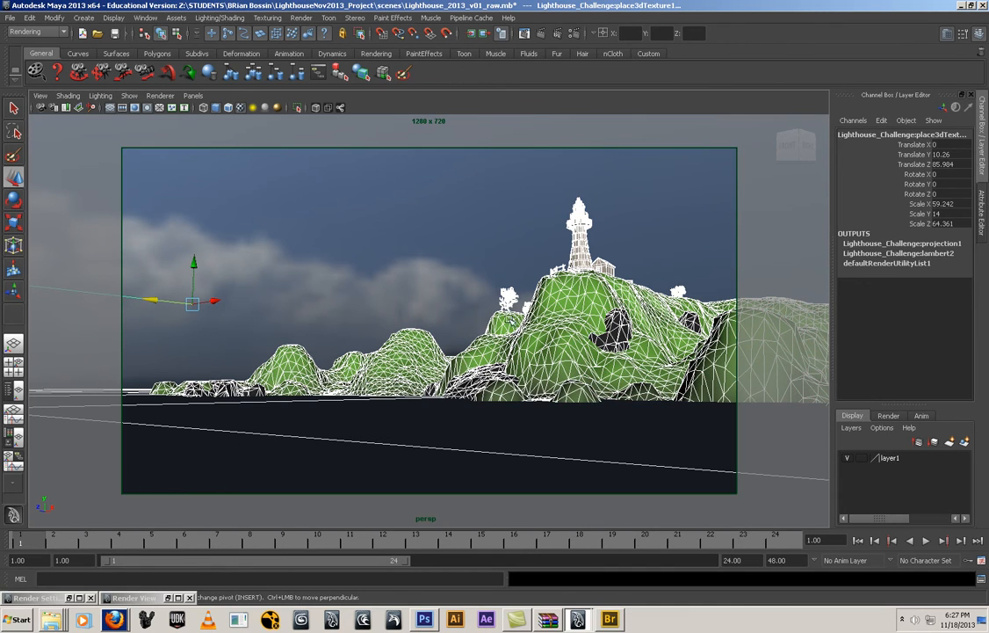
right_click(575, 318)
mouse_move(584, 506)
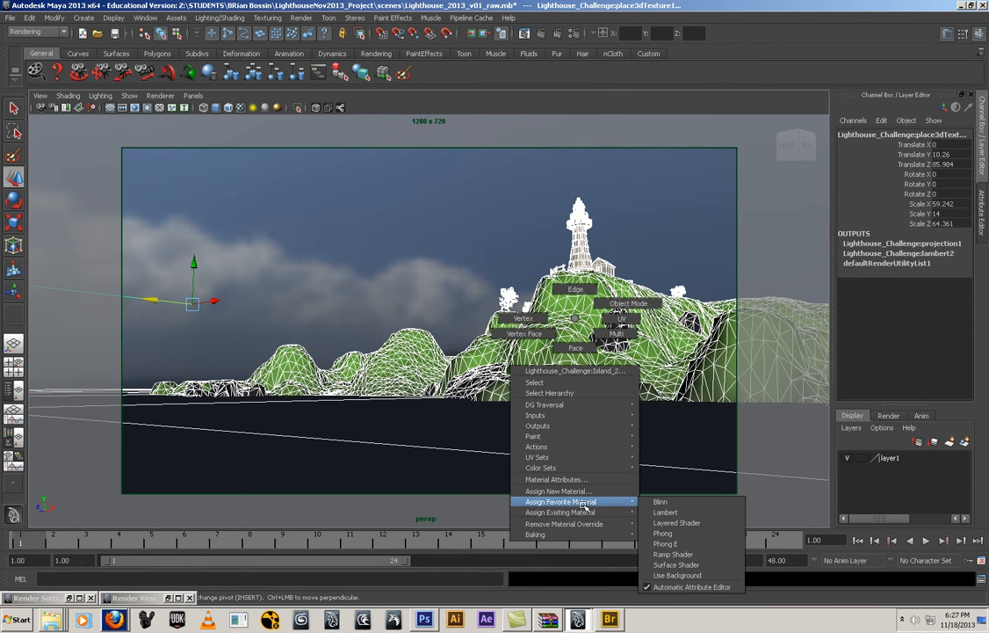
right_drag(583, 504, 599, 404)
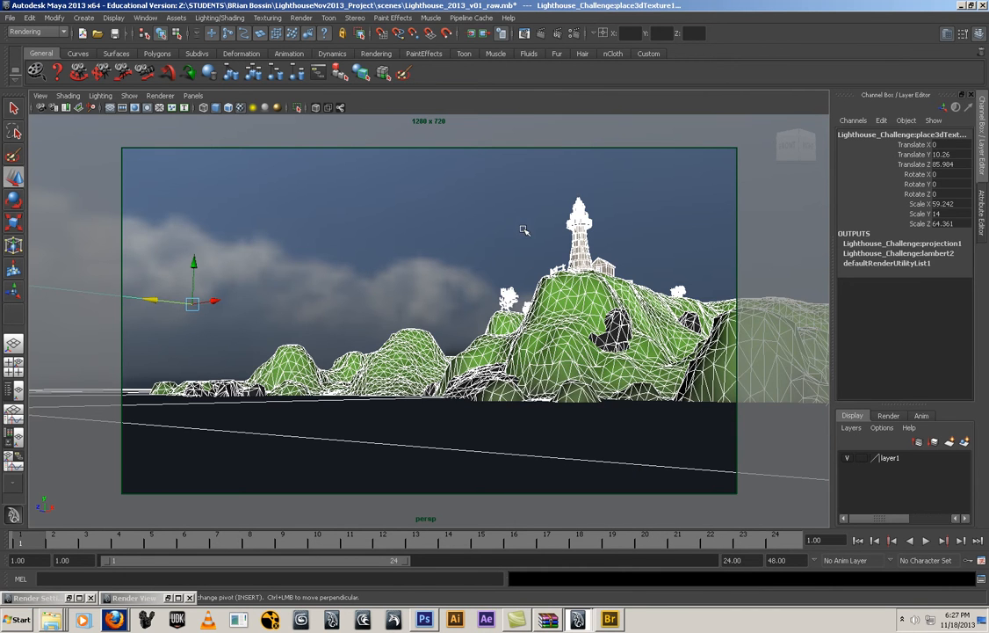
Select the lighthouse tower, put it on a new display layer, and hide that layer
click(517, 185)
drag(517, 186, 629, 245)
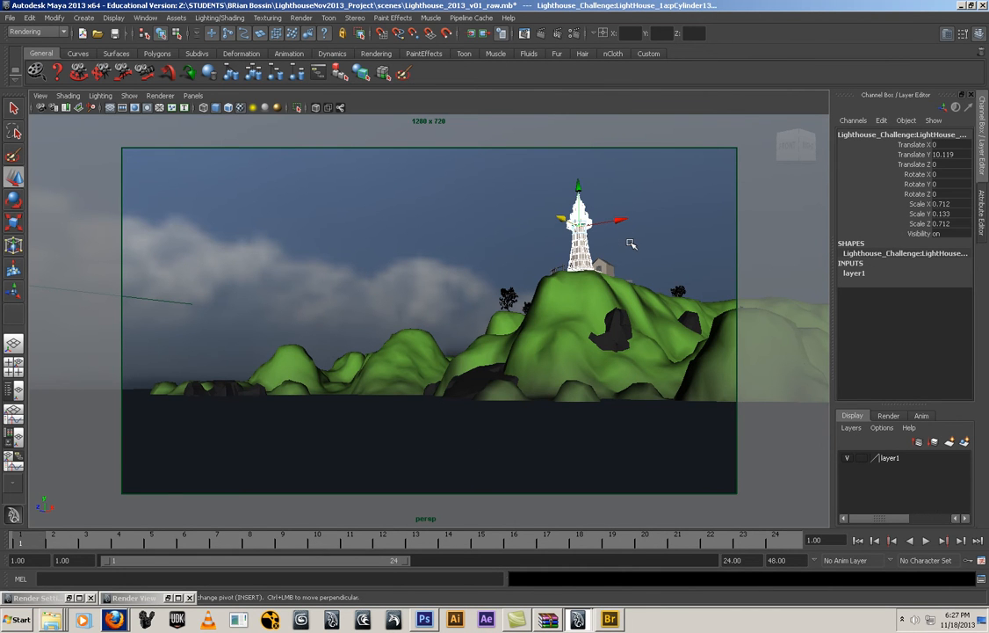
click(965, 442)
click(847, 459)
Select the remaining island, rock and water geometry and assign a new mia_material_x_passes material to it
drag(150, 292, 896, 449)
right_drag(662, 319, 669, 491)
click(366, 306)
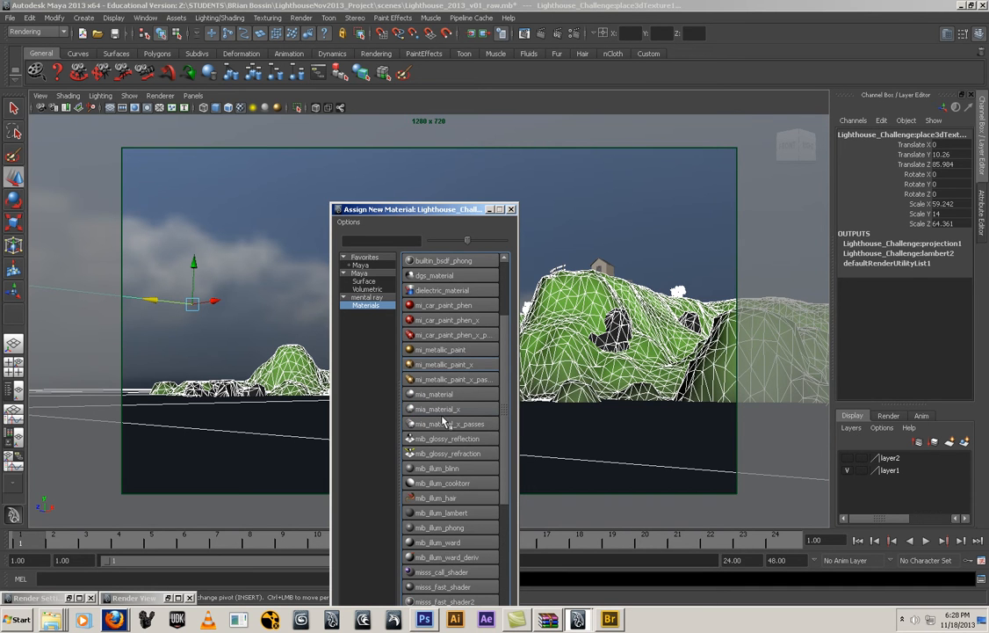
click(444, 425)
Open the material of the dark rock on the island and replace its settings with the MatteFinish preset
click(982, 209)
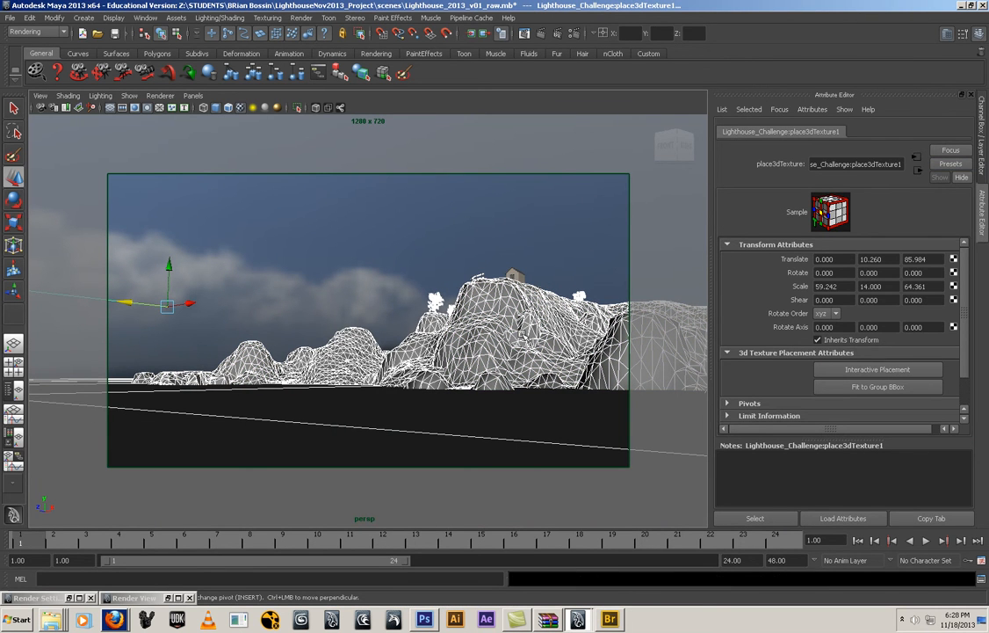
click(524, 333)
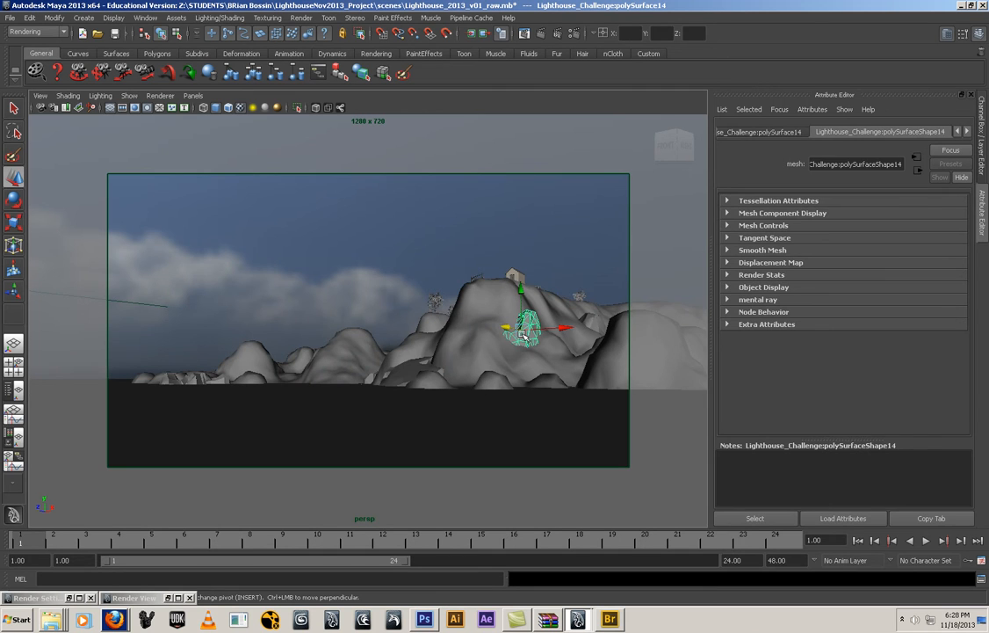
click(967, 132)
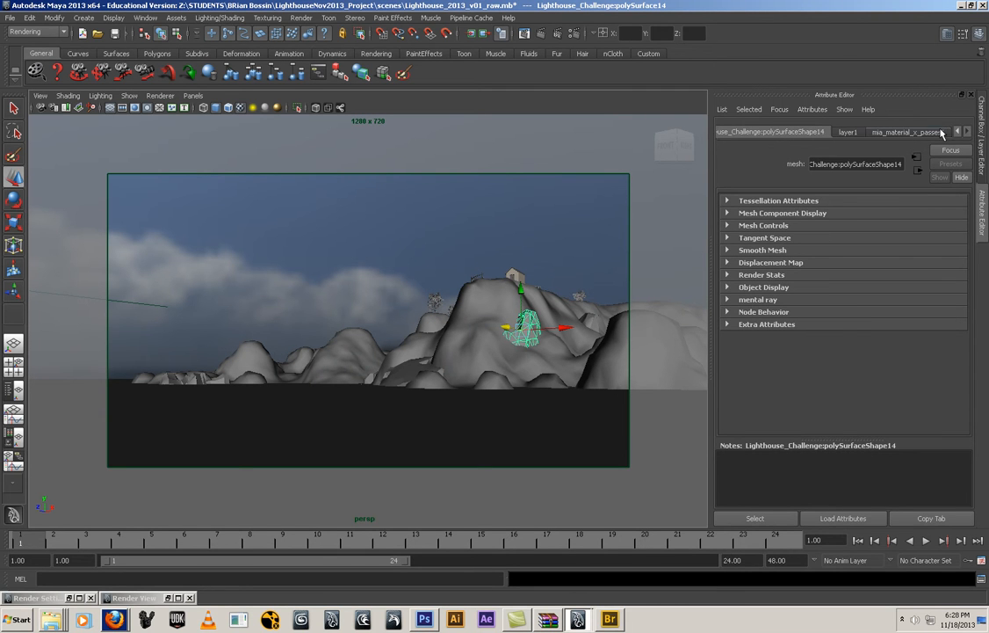
click(932, 132)
click(944, 165)
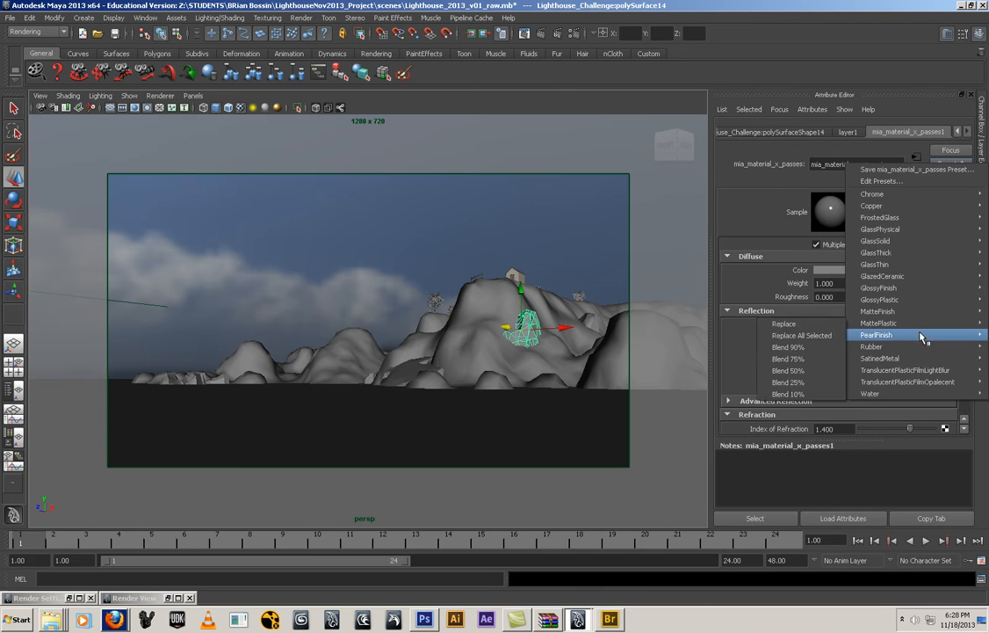
mouse_move(912, 312)
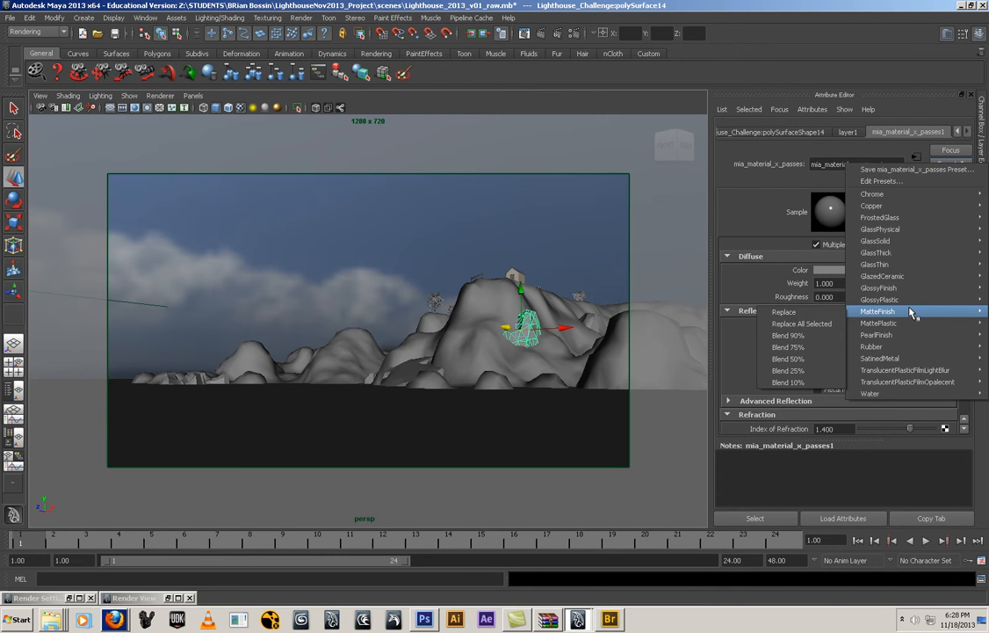
click(815, 312)
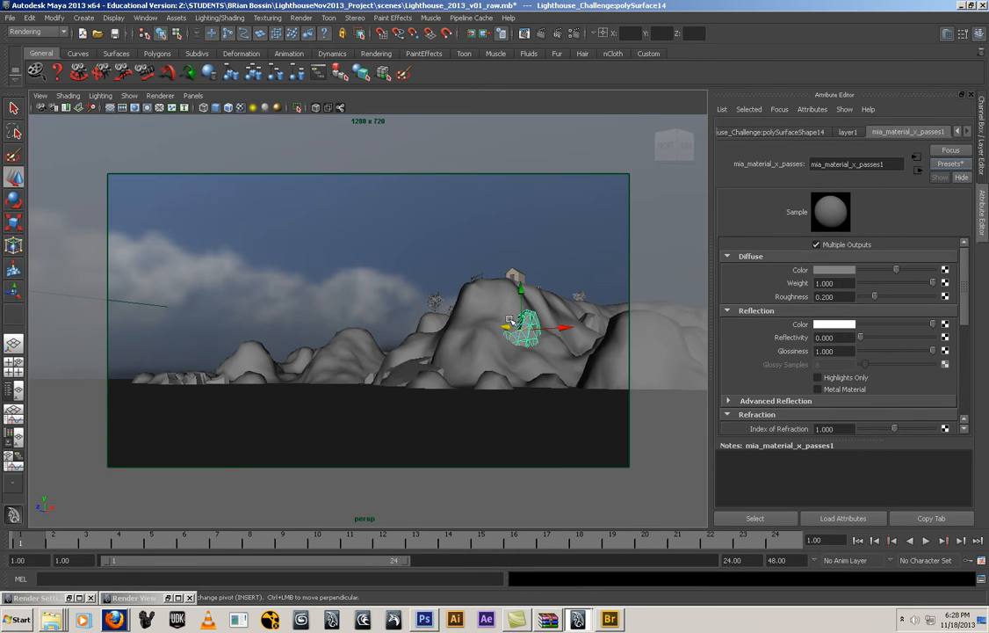
Select the island mesh to check its material and render the scene with the matte finish
click(479, 318)
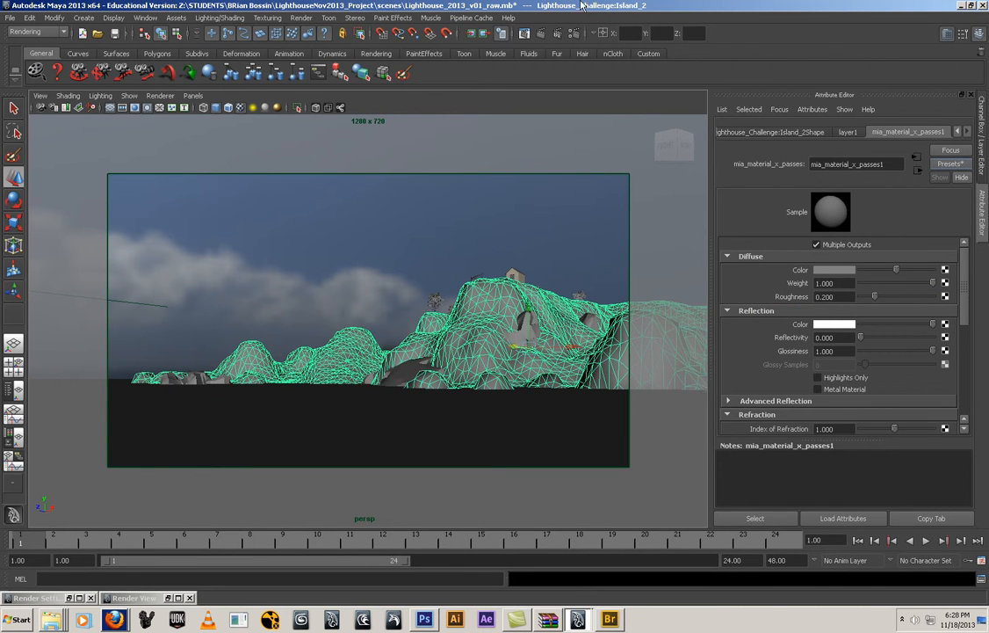
click(541, 34)
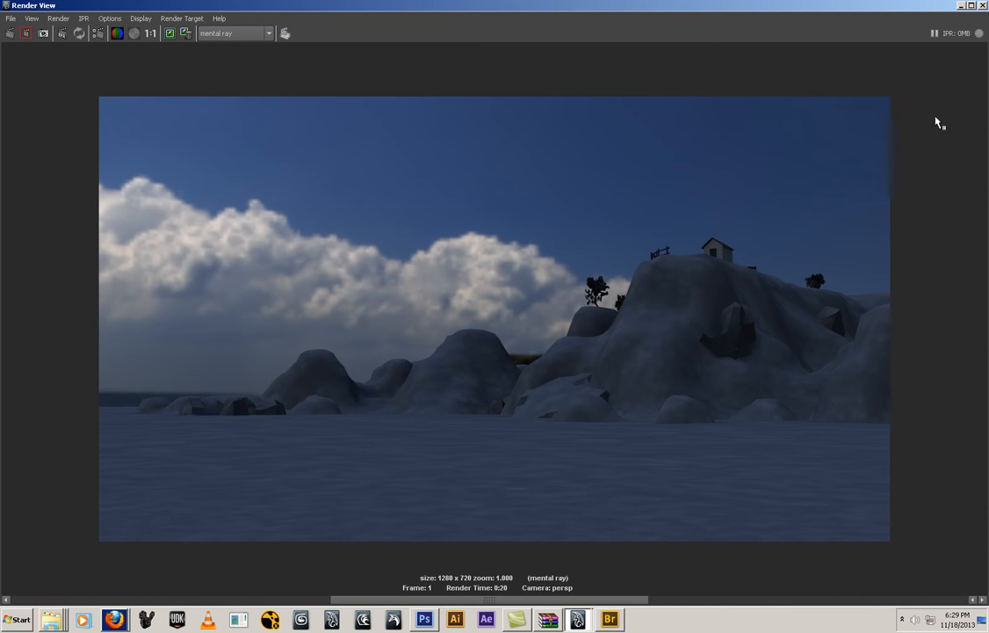
click(961, 5)
Open the attributes of the image based lighting node from the Indirect Lighting render settings
click(576, 33)
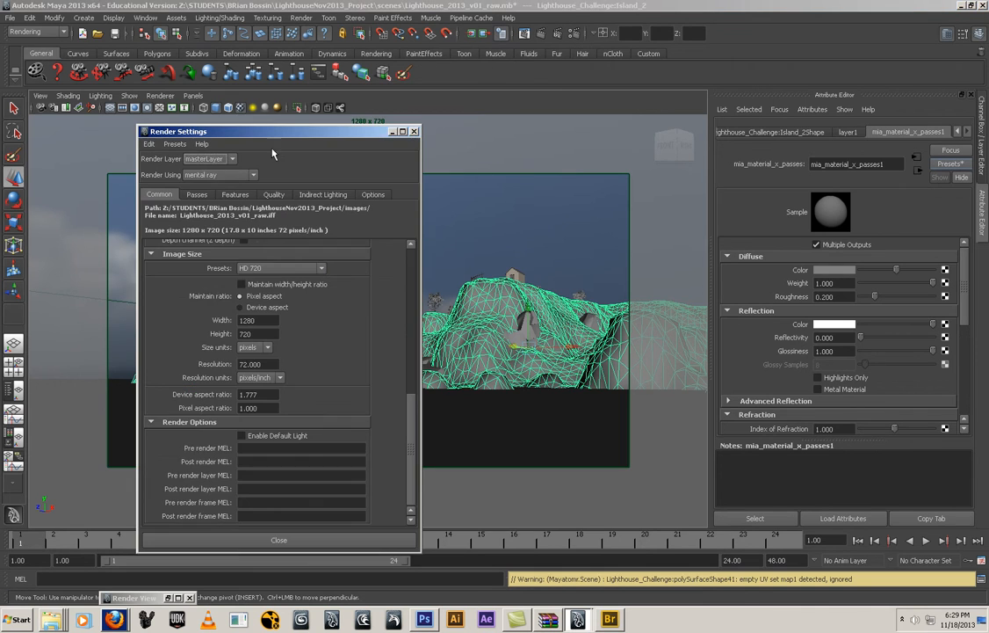
drag(228, 134, 410, 112)
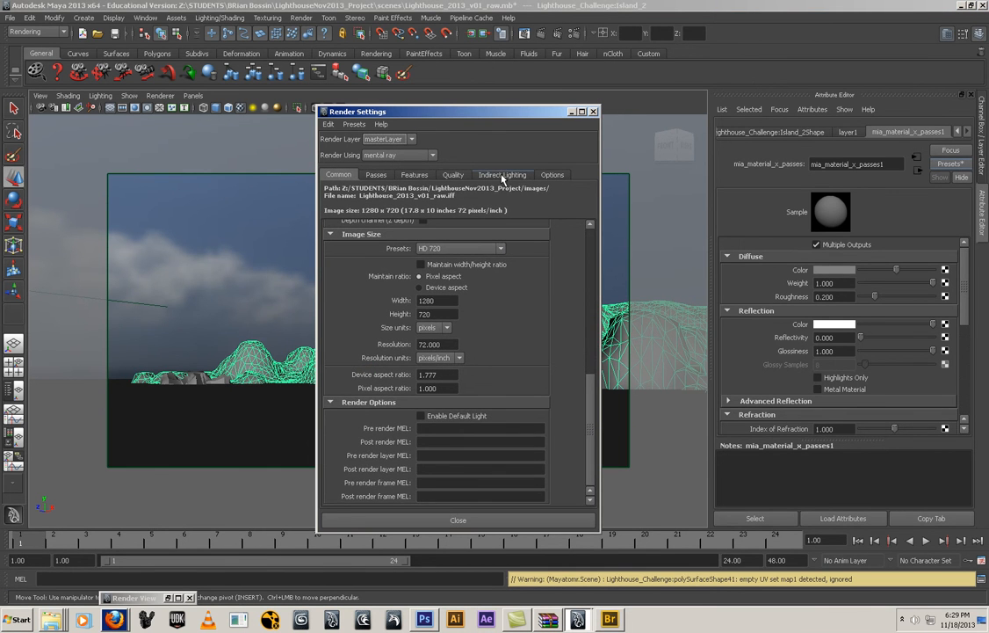
click(503, 176)
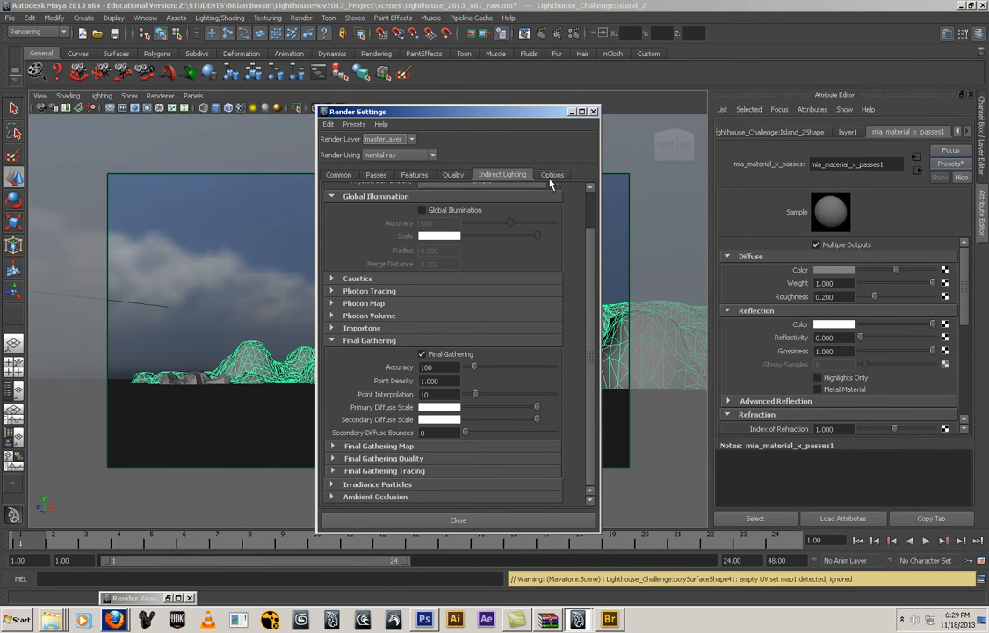
scroll(552, 194, up, 2)
click(555, 209)
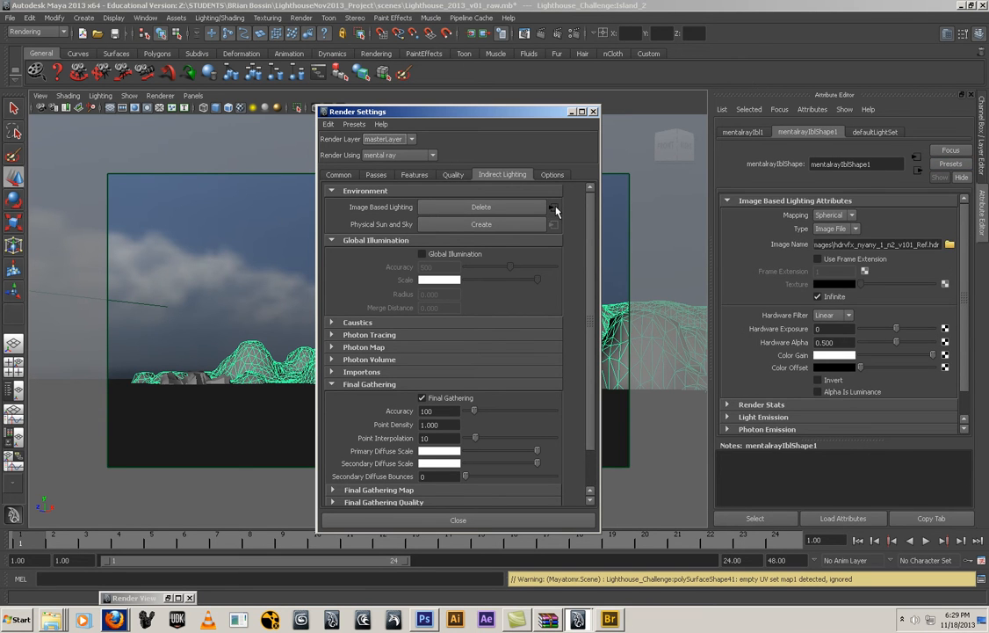
Enable Emit Light in the sky node's Light Emission settings and run a test render of the scene
scroll(729, 307, down, 1)
click(726, 389)
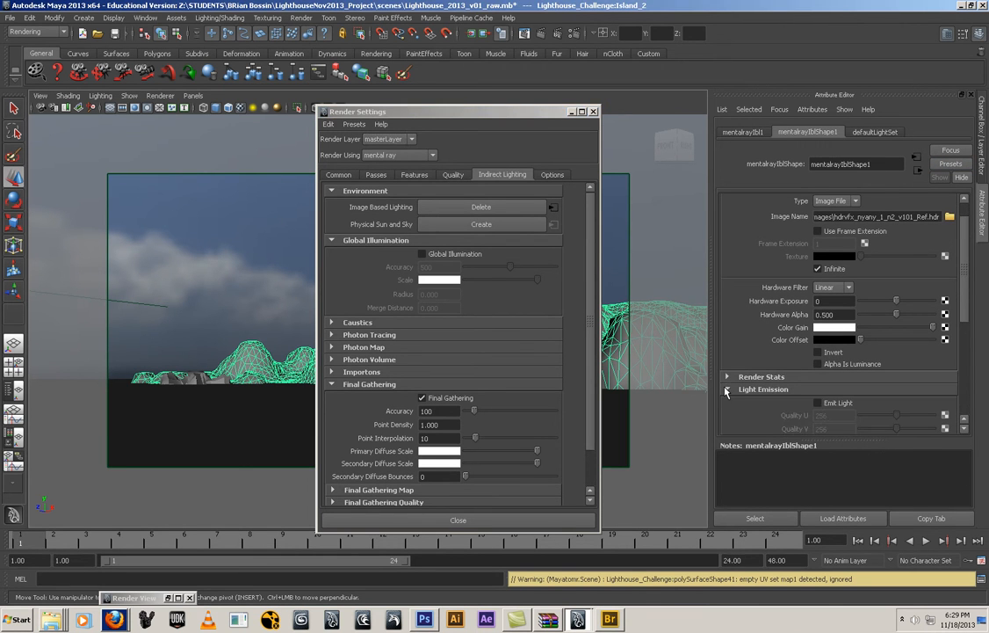
click(818, 403)
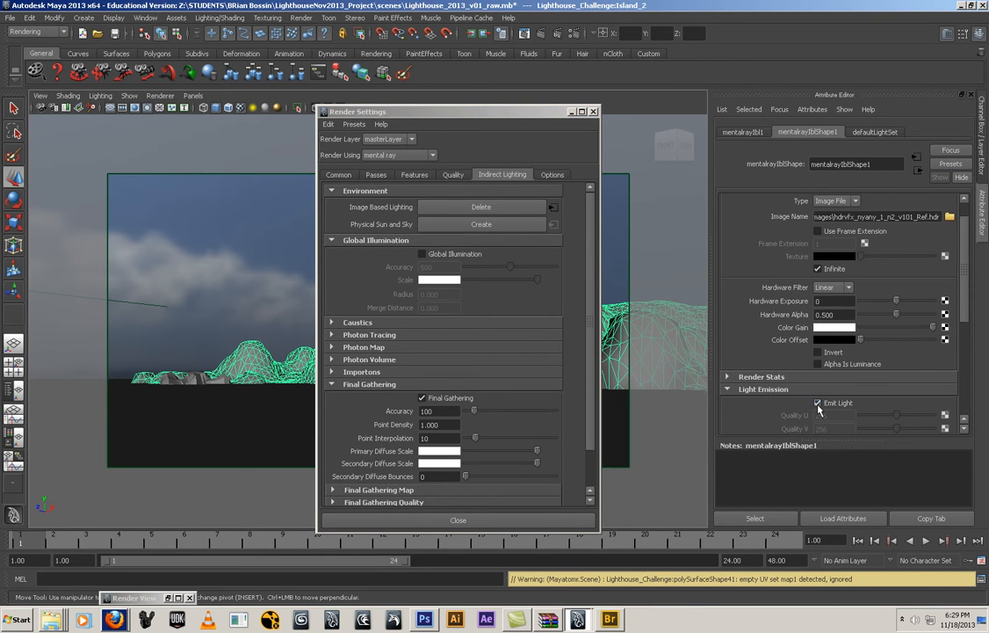
click(572, 111)
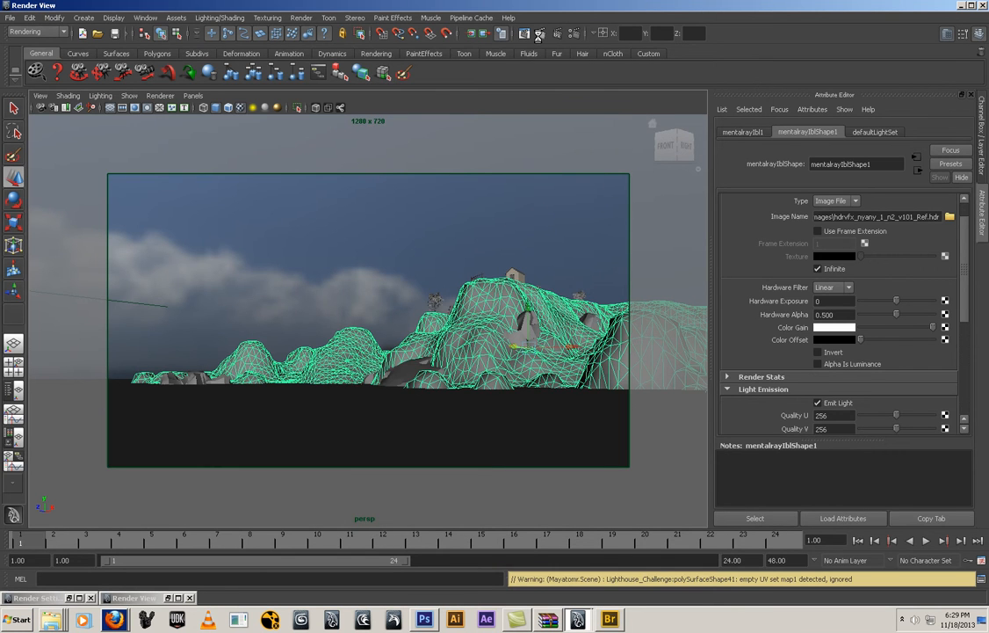
click(539, 34)
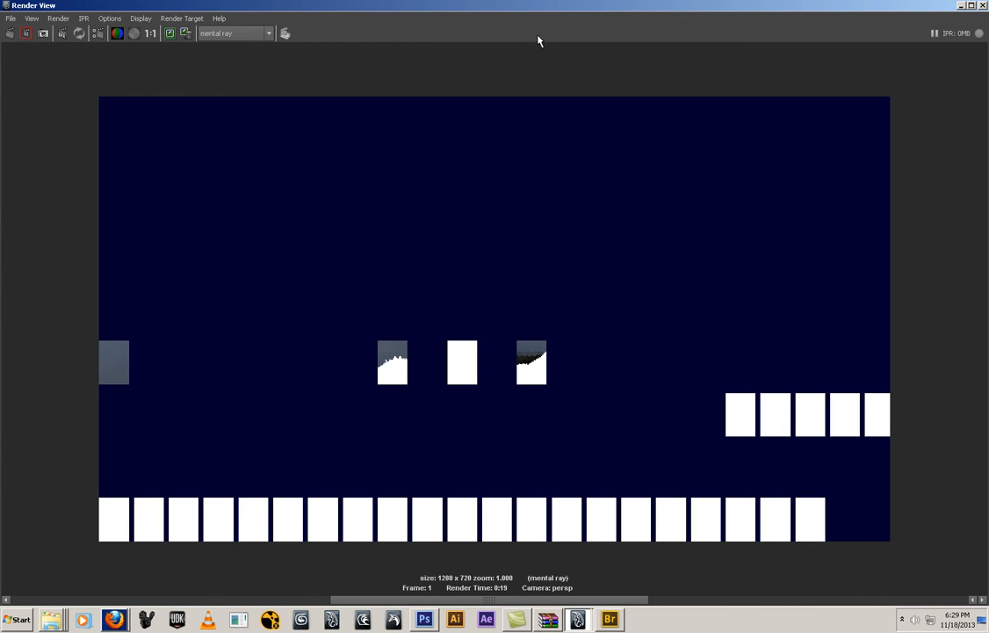
click(961, 5)
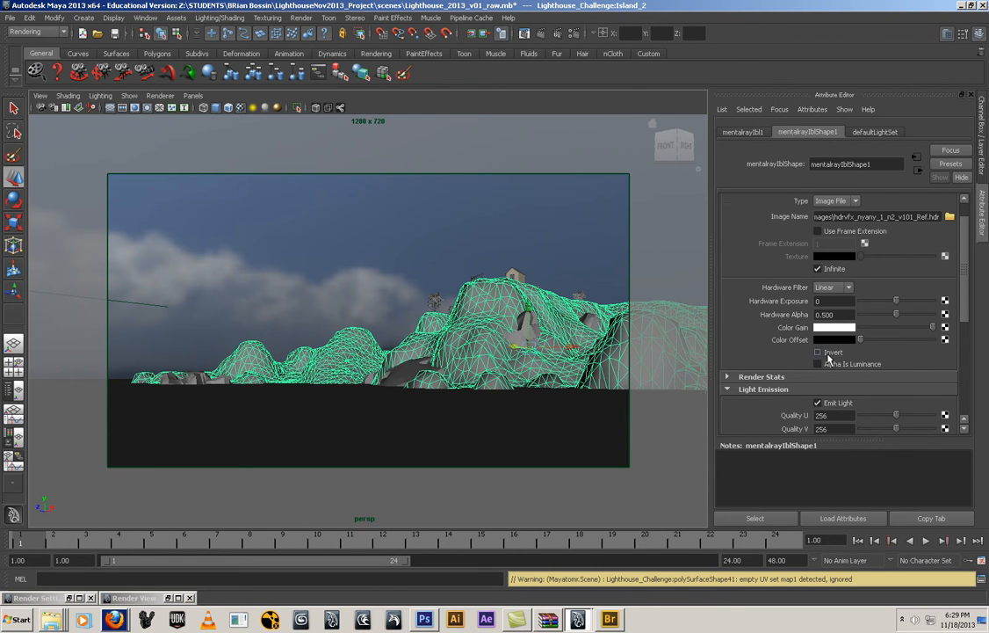
Enable Adjust Light Emission Color Effects on the sky, lower its Color Gain to nearly black, and render the scene again
scroll(835, 334, down, 3)
scroll(839, 357, down, 2)
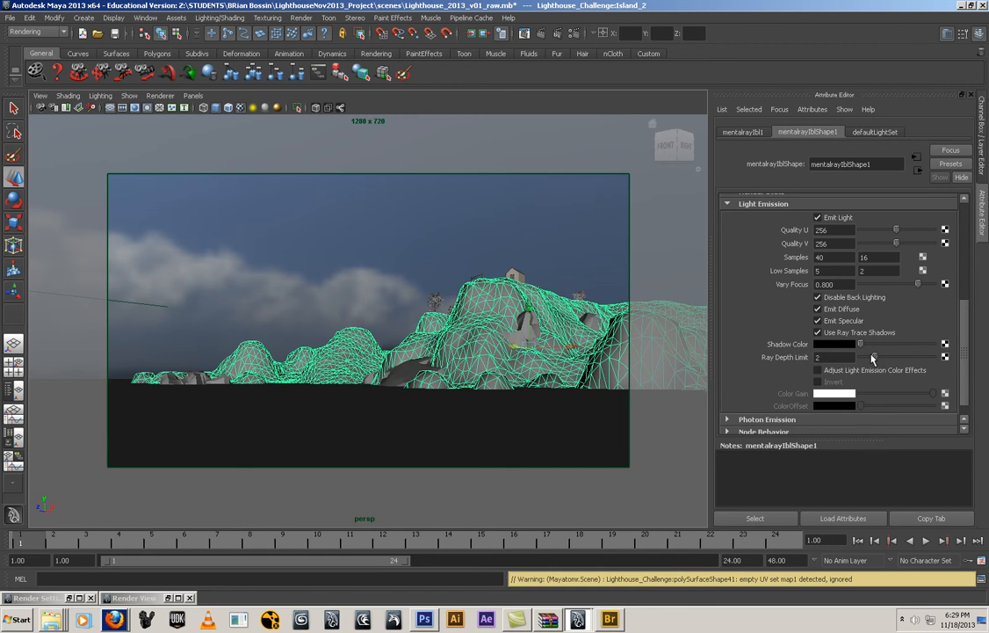
click(818, 371)
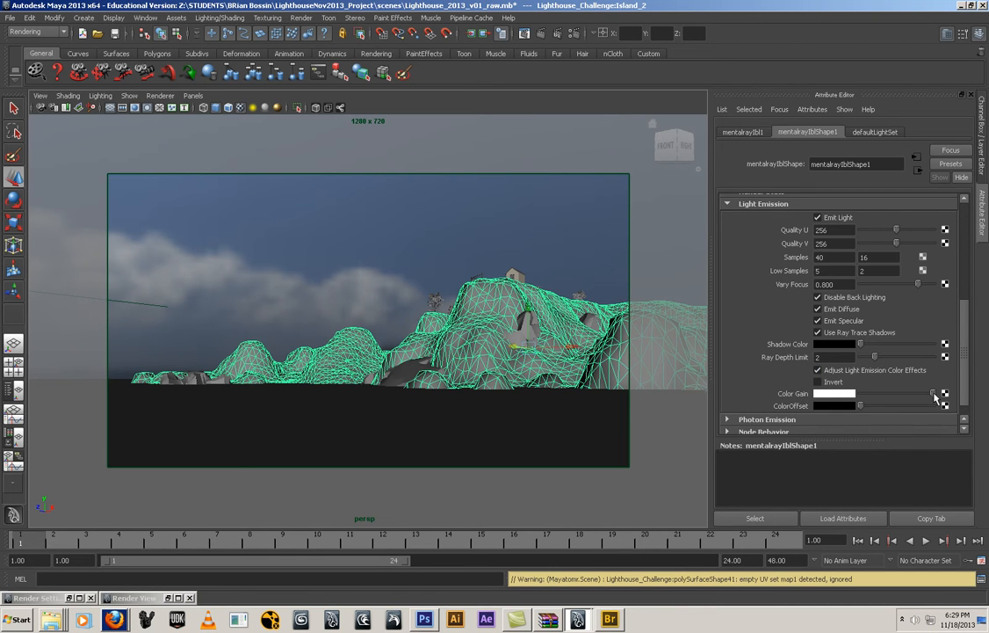
drag(932, 393, 865, 394)
click(557, 34)
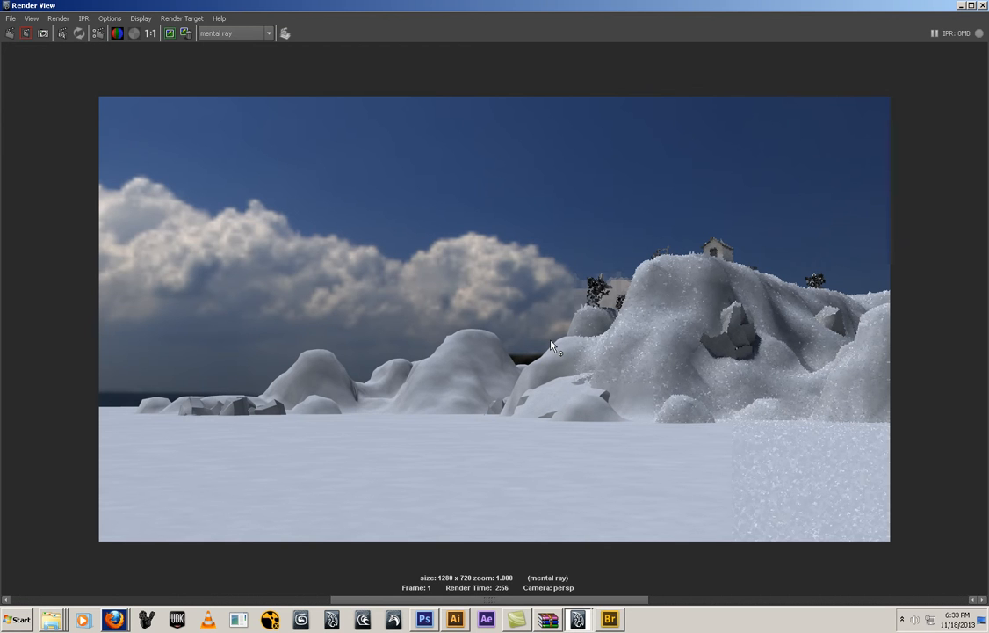
Switch to Photoshop and show the horizon around the lone wooden post in hdrvfx_nyany_1_n2_v101_Ref.hdr up close
click(424, 619)
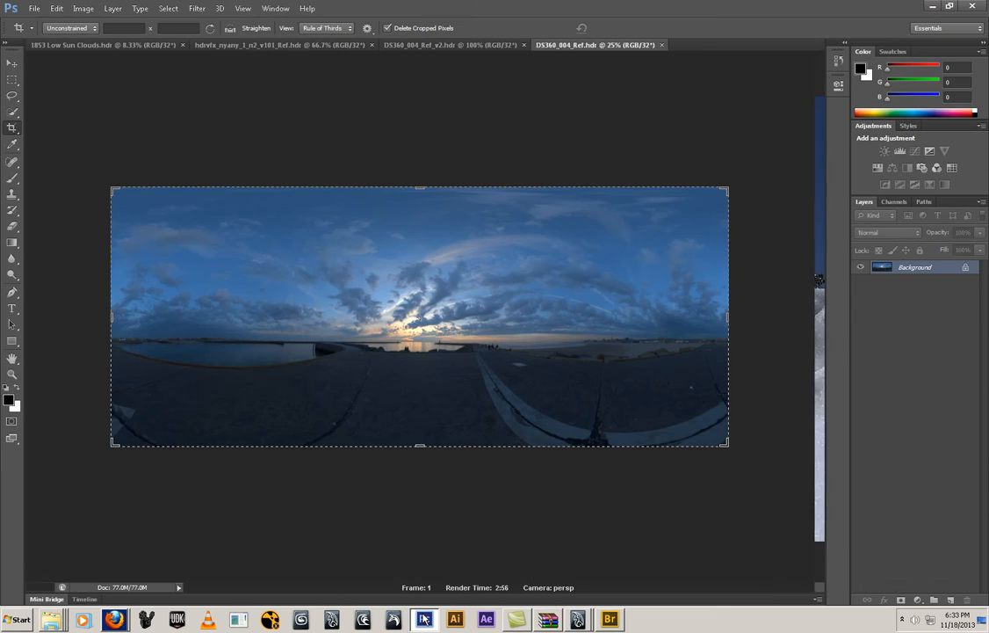
click(465, 45)
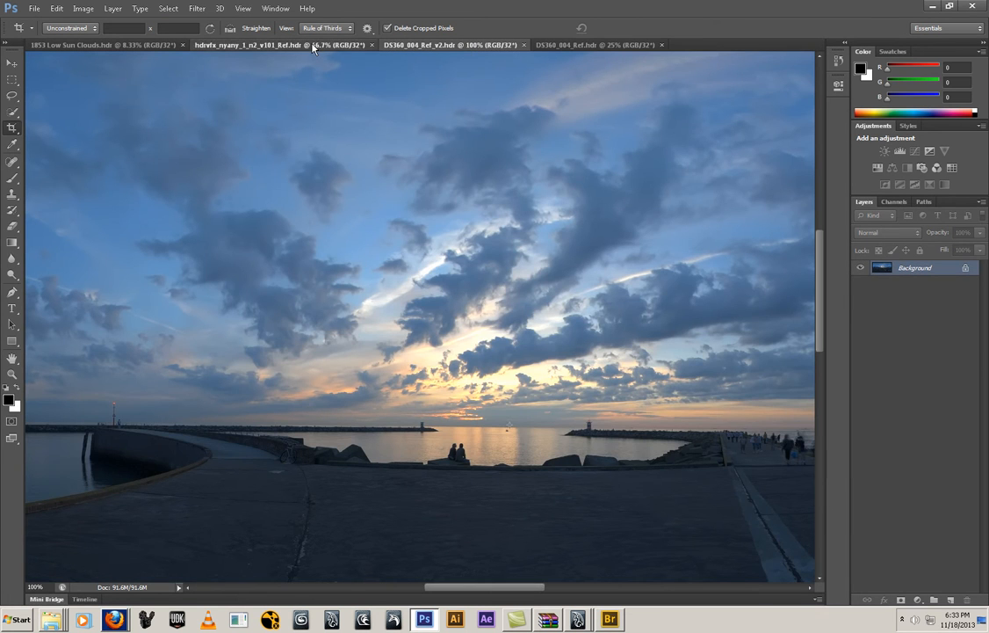
click(312, 45)
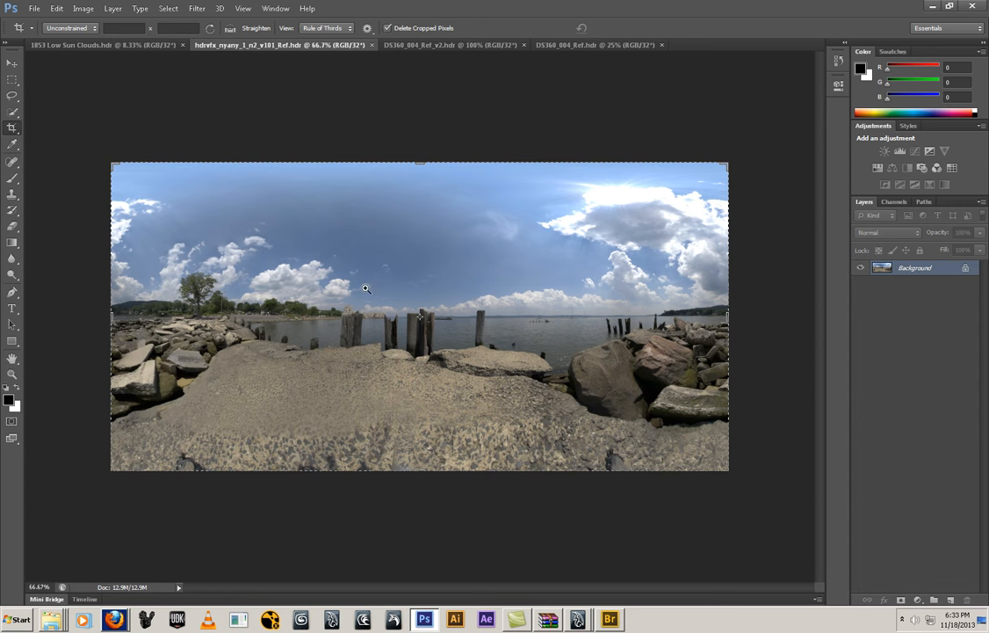
drag(347, 287, 403, 329)
drag(511, 364, 328, 365)
drag(269, 286, 108, 203)
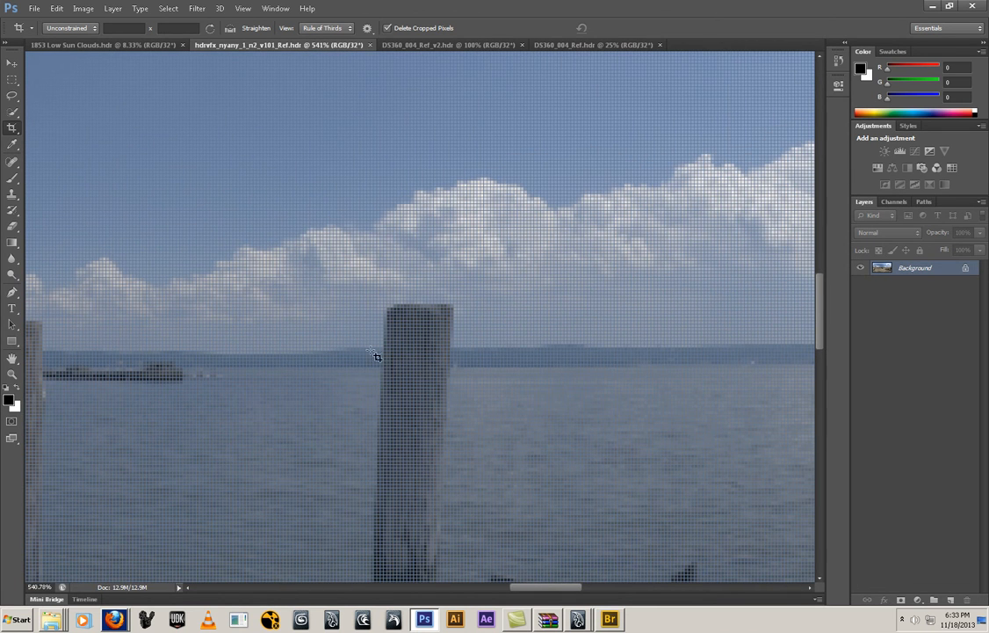
Hide the pixel grid over the enlarged sky image
click(239, 9)
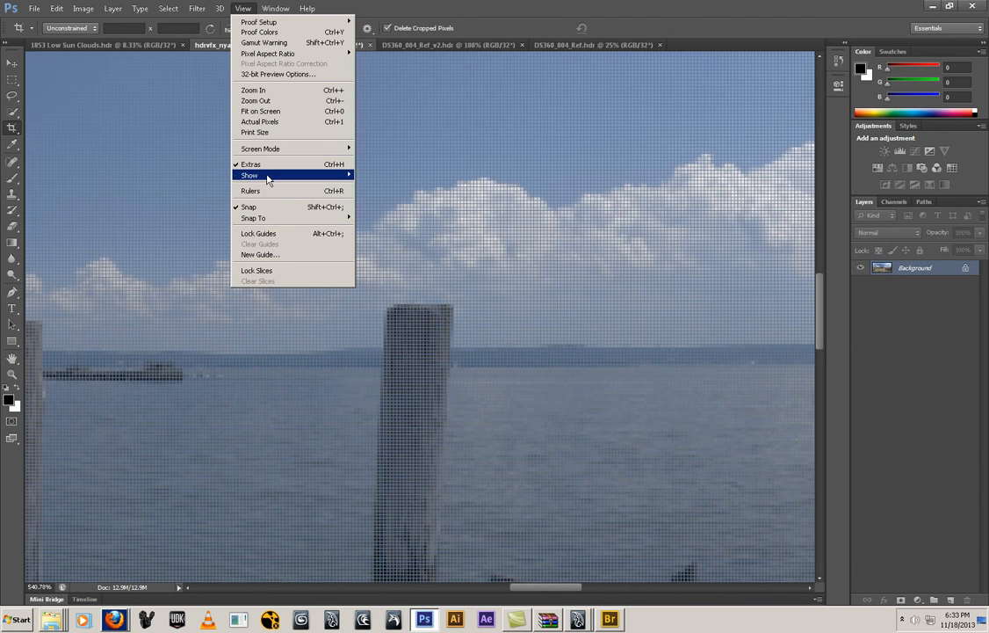
mouse_move(269, 179)
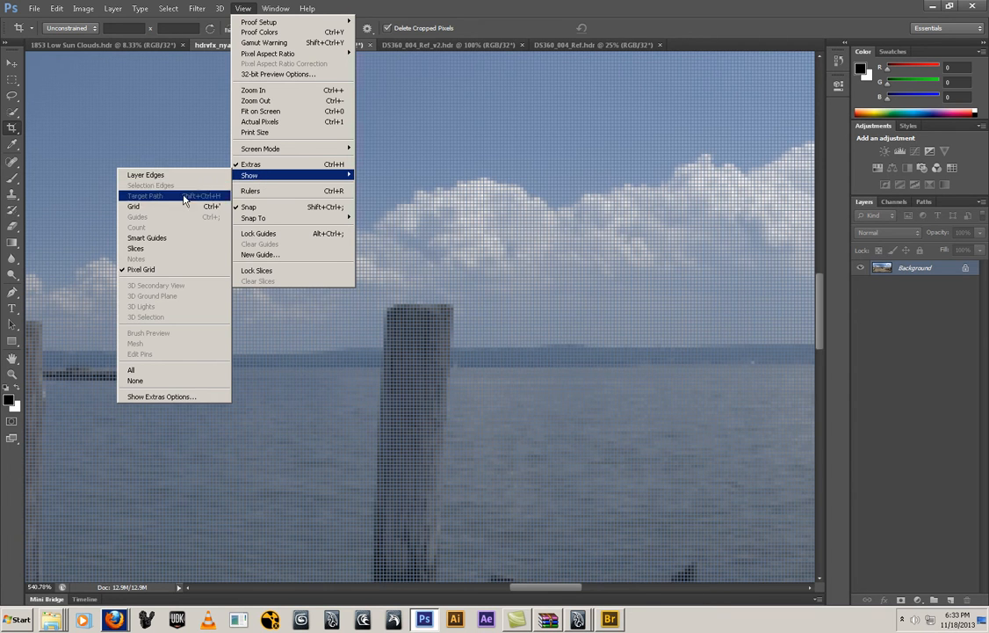
click(158, 269)
drag(456, 375, 372, 384)
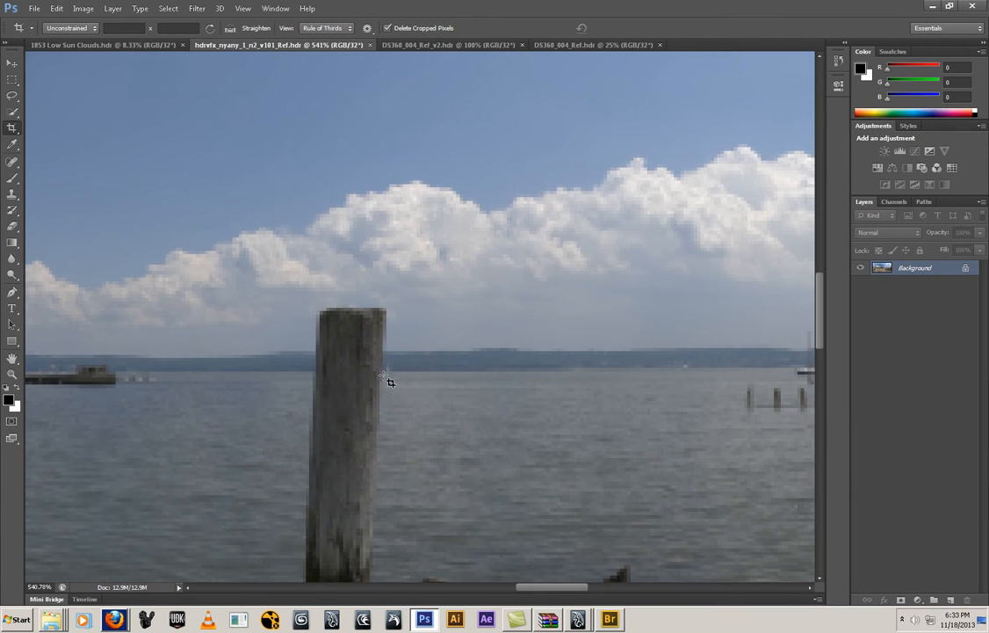
Clone sky with a size 9 Clone Stamp brush over the distant land strip and the top of the wooden post
key(s)
key(bracketleft)
key(bracketleft)
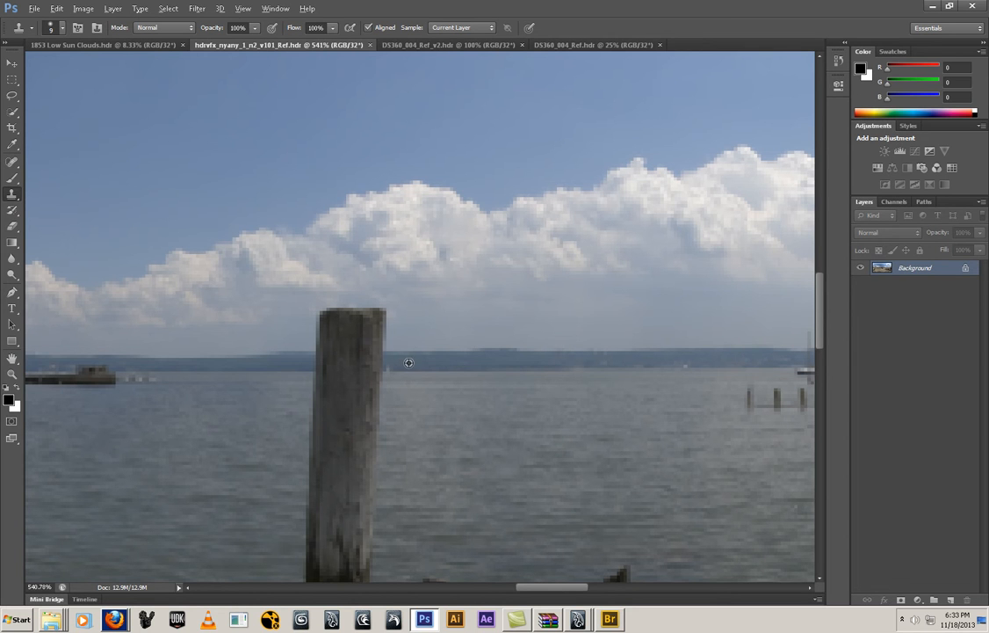
alt+click(415, 353)
mouse_move(306, 353)
mouse_down()
mouse_move(382, 353)
mouse_move(359, 342)
mouse_move(363, 324)
mouse_move(323, 310)
mouse_up()
drag(320, 349, 688, 355)
drag(408, 358, 43, 357)
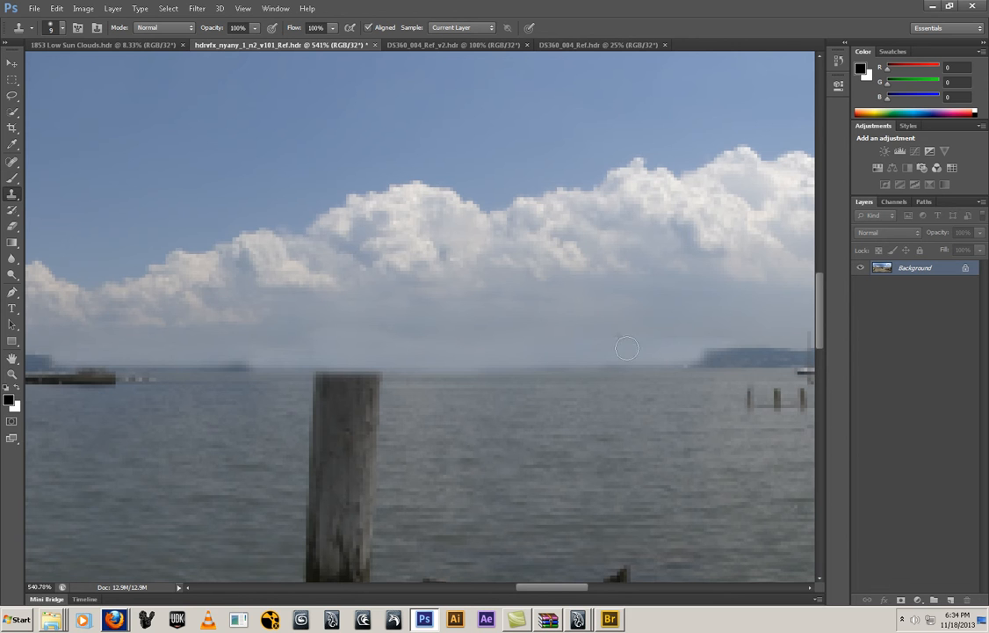
drag(681, 344, 757, 346)
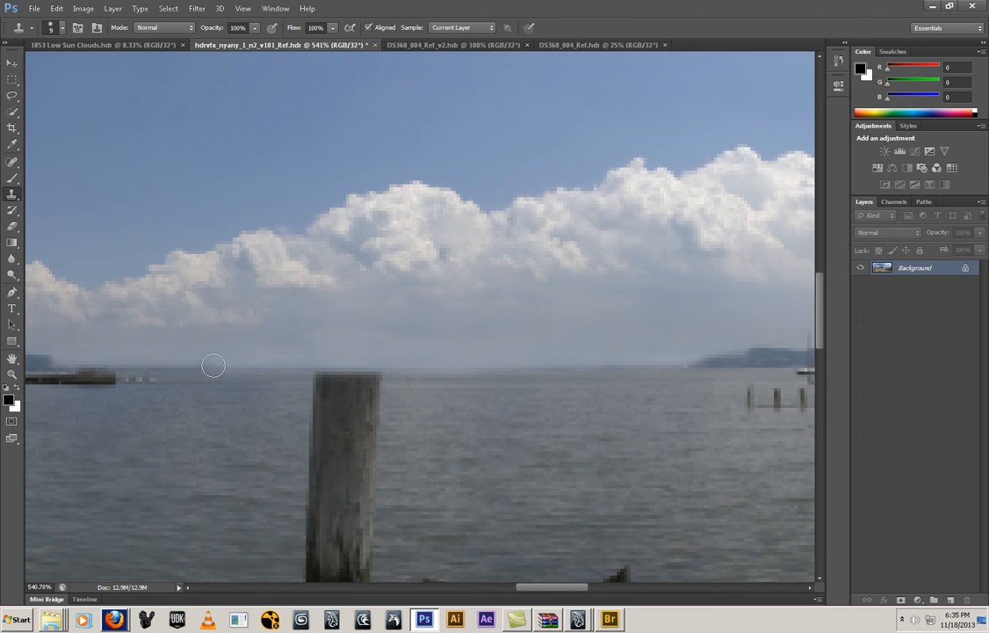
drag(196, 364, 138, 367)
Clone water over the upper part of the wooden post below the horizon
alt+click(418, 377)
mouse_move(331, 381)
mouse_down()
mouse_move(307, 383)
mouse_move(394, 386)
mouse_move(278, 378)
mouse_up()
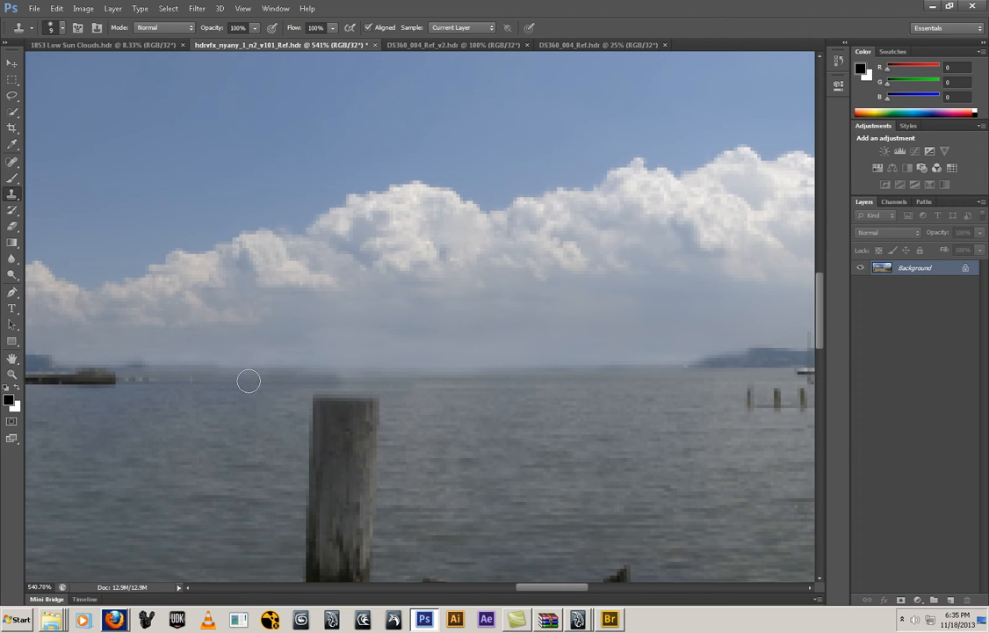
alt+click(221, 412)
mouse_move(381, 402)
mouse_down()
mouse_move(298, 419)
mouse_move(381, 445)
mouse_move(391, 464)
mouse_move(343, 477)
mouse_move(350, 482)
mouse_up()
mouse_move(629, 438)
mouse_down()
mouse_move(383, 409)
mouse_move(289, 426)
mouse_move(340, 426)
mouse_move(276, 426)
mouse_move(547, 402)
mouse_up()
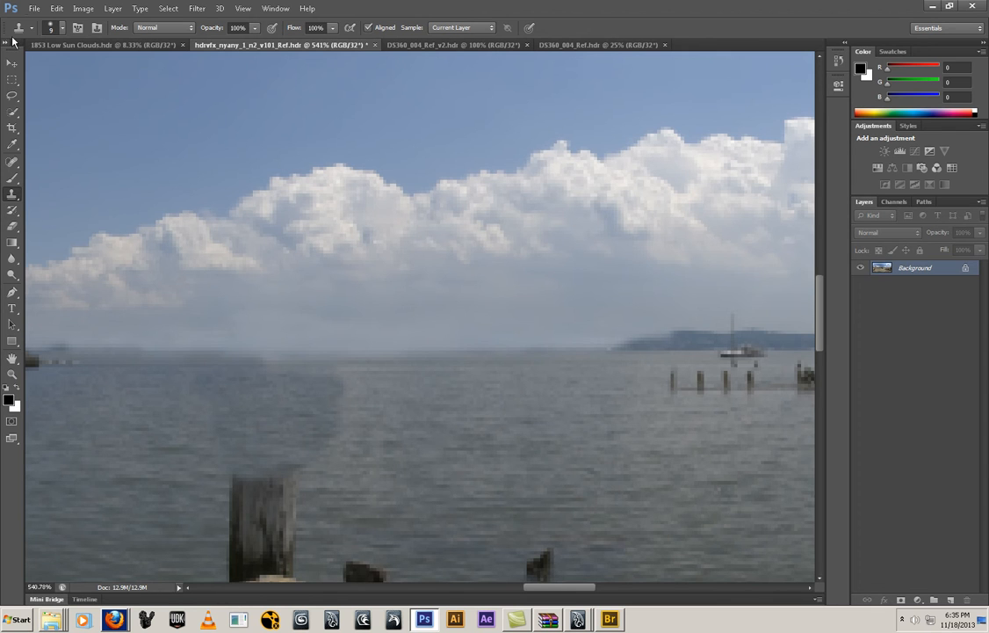
Save the retouched sky as a new HDR file named hdrvfx_nyany_1_n2_v101_Ref_v2bb.hdr in the sourceimages folder
click(34, 8)
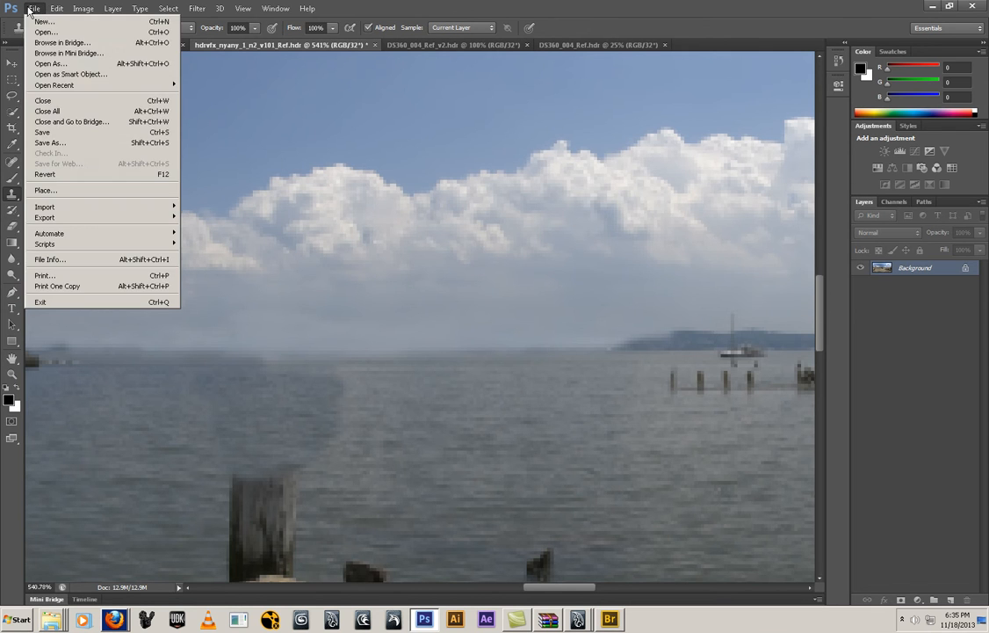
click(49, 143)
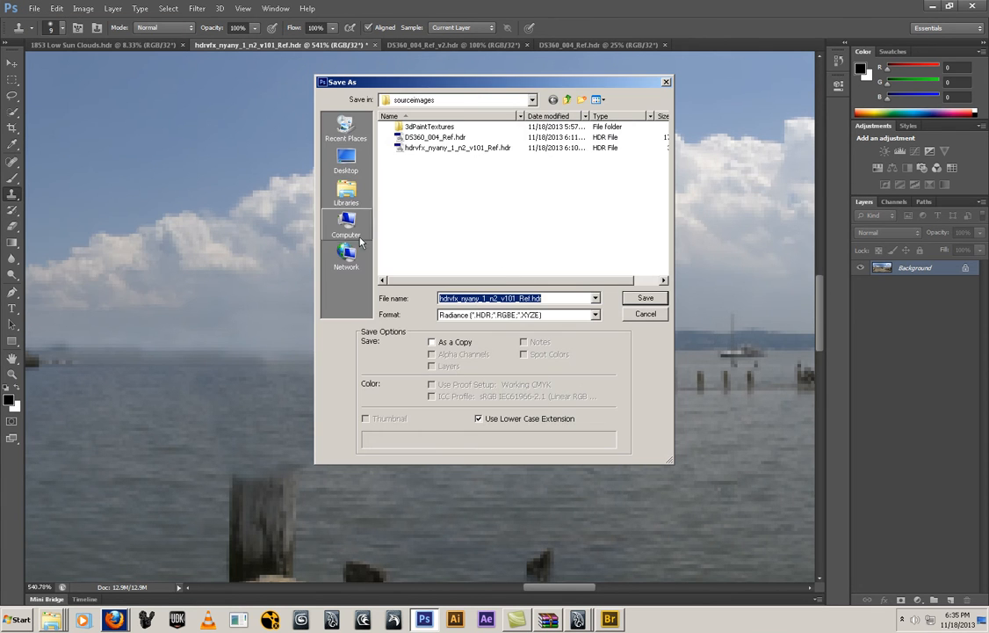
click(532, 299)
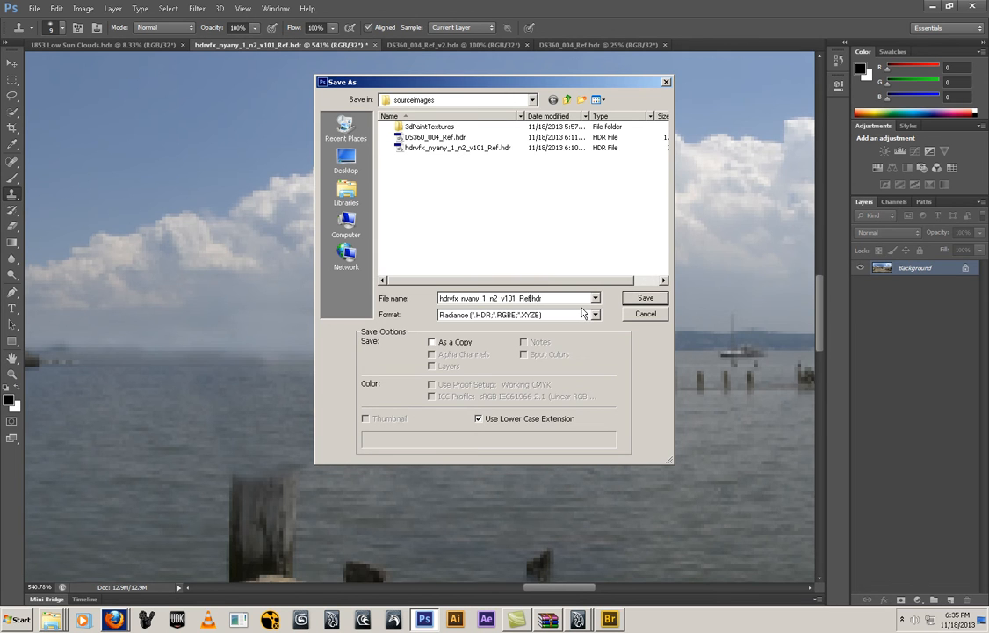
text(_v2bb)
key(Return)
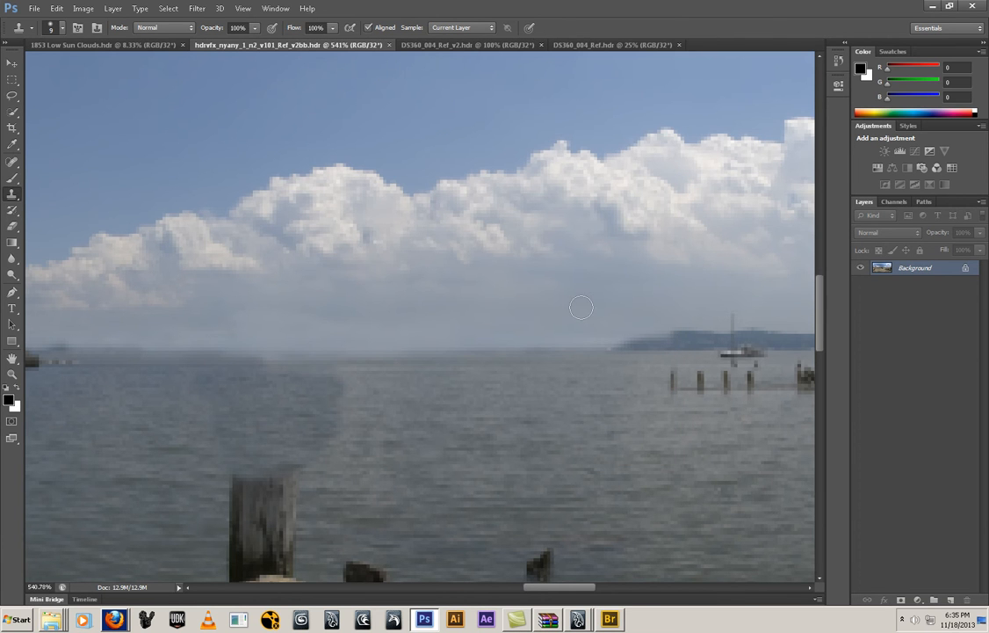
Switch back to Maya and replace the image based lighting picture with hdrvfx_nyany_1_n2_v101_Ref_v2bb.hdr
mouse_move(567, 615)
click(585, 590)
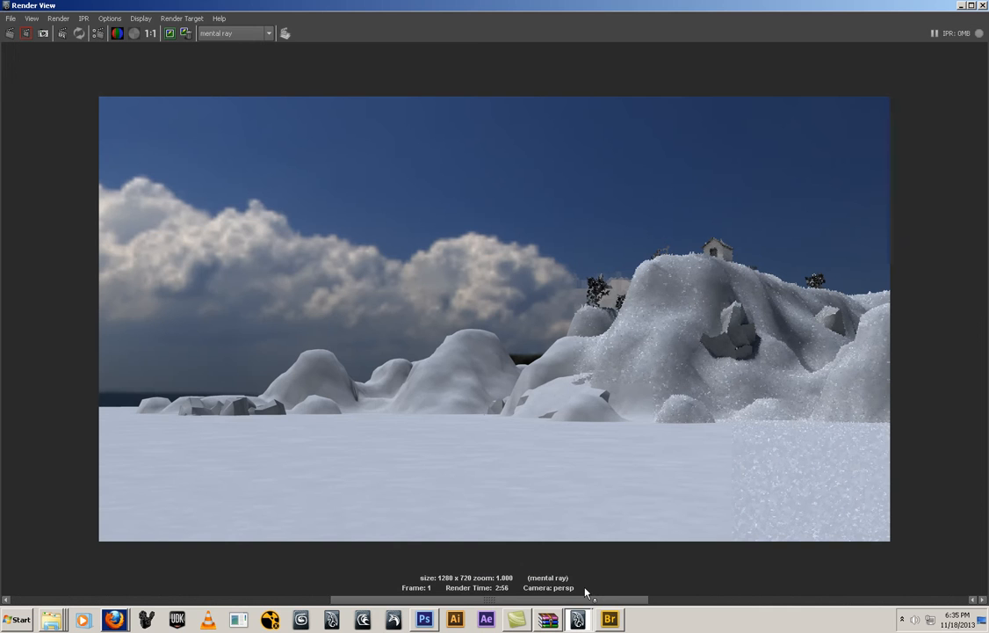
click(961, 5)
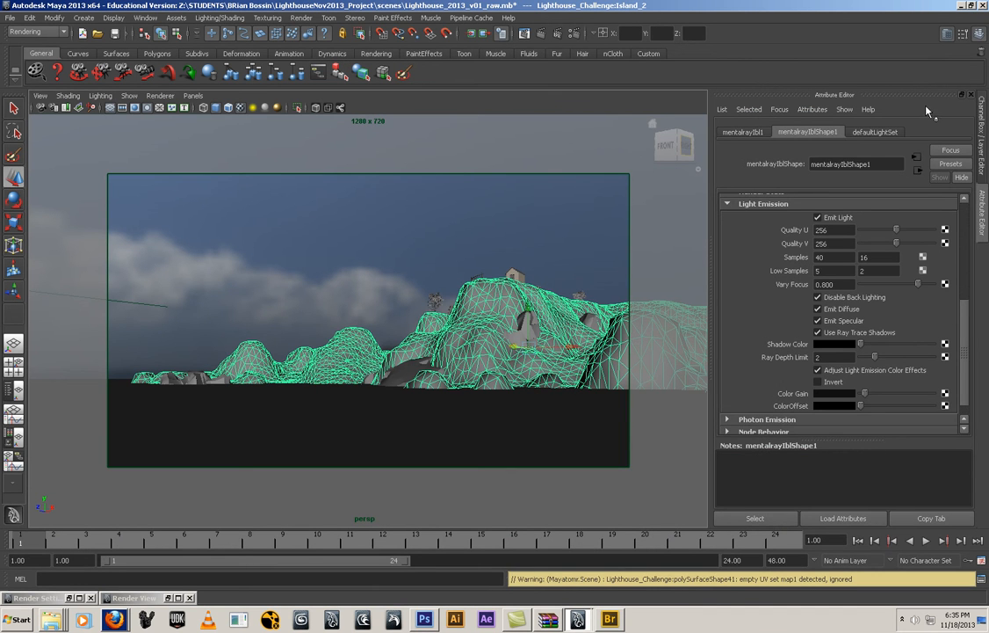
click(743, 132)
click(802, 132)
scroll(949, 253, up, 5)
click(950, 245)
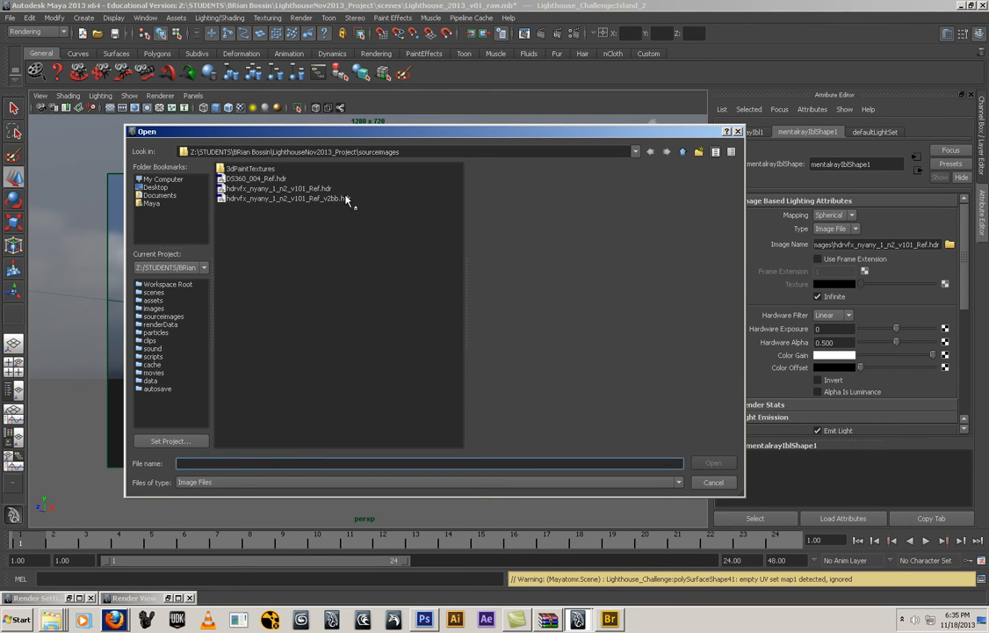
click(288, 197)
click(728, 463)
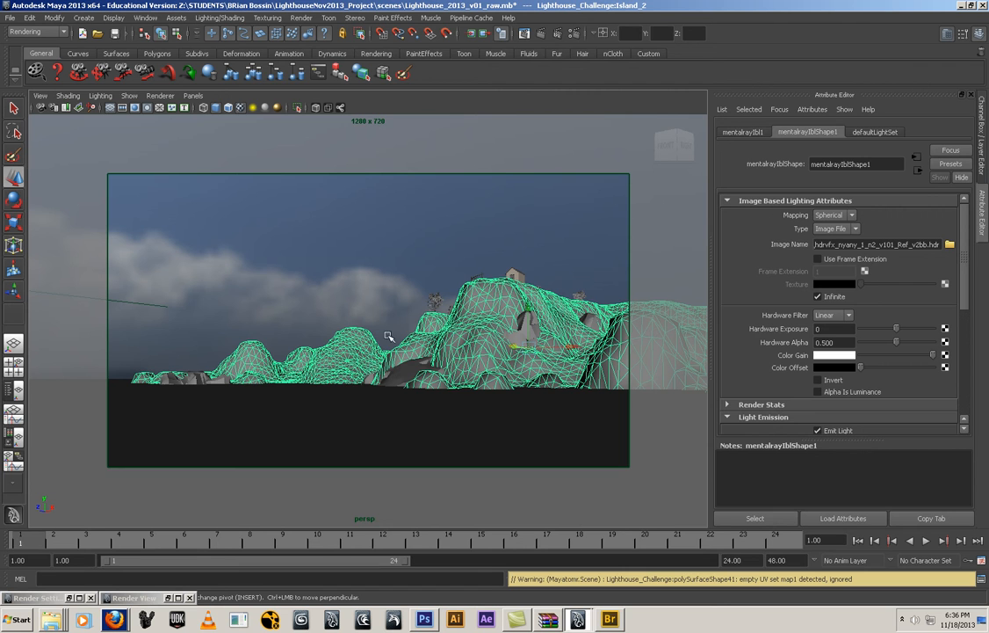
Review the last render, and switch to Photoshop to inspect the retouched horizon between the wooden posts
click(178, 598)
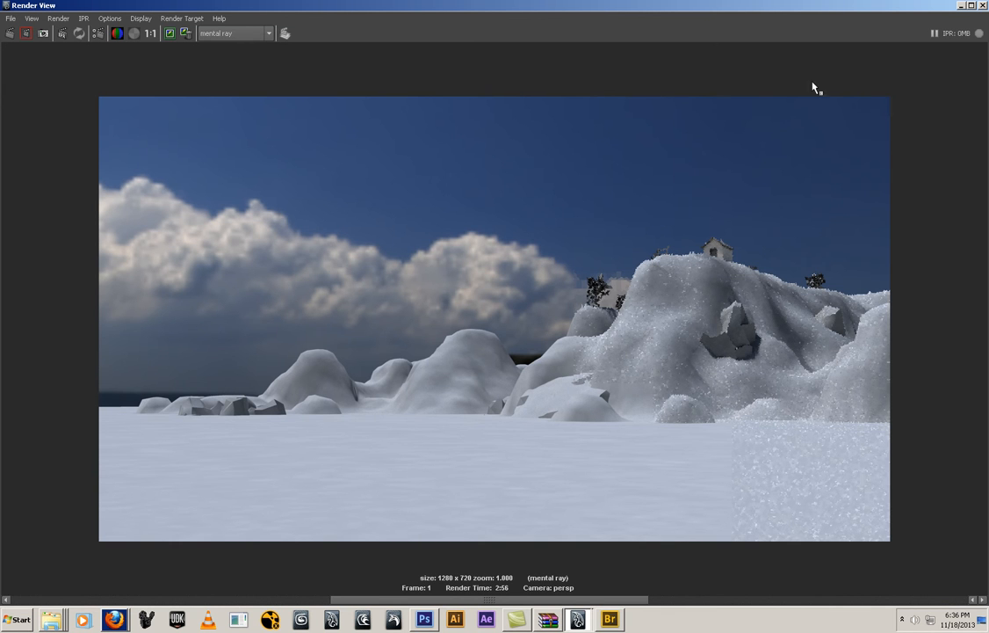
click(425, 619)
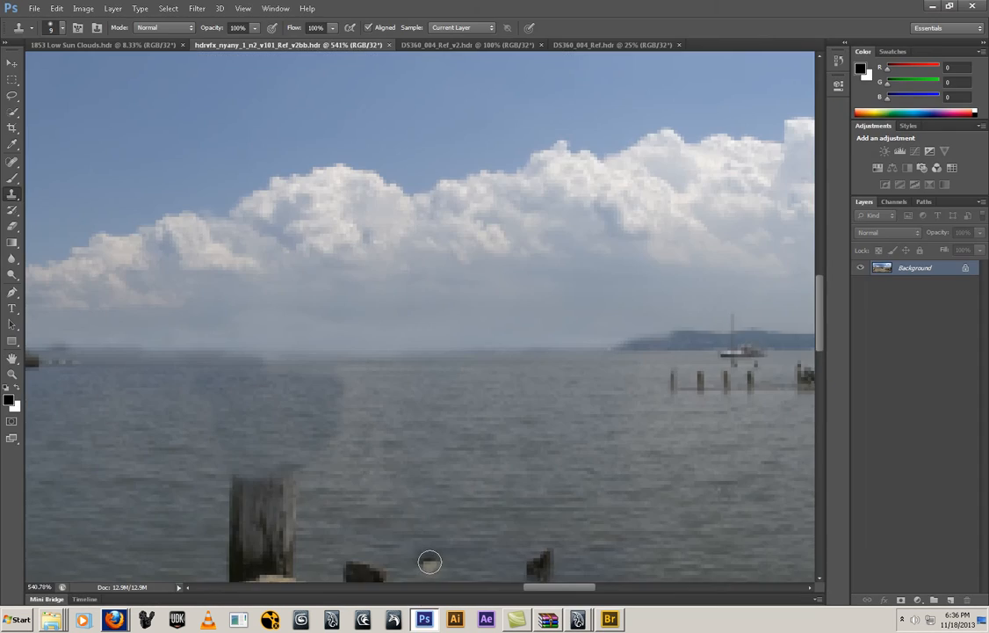
drag(176, 325, 438, 327)
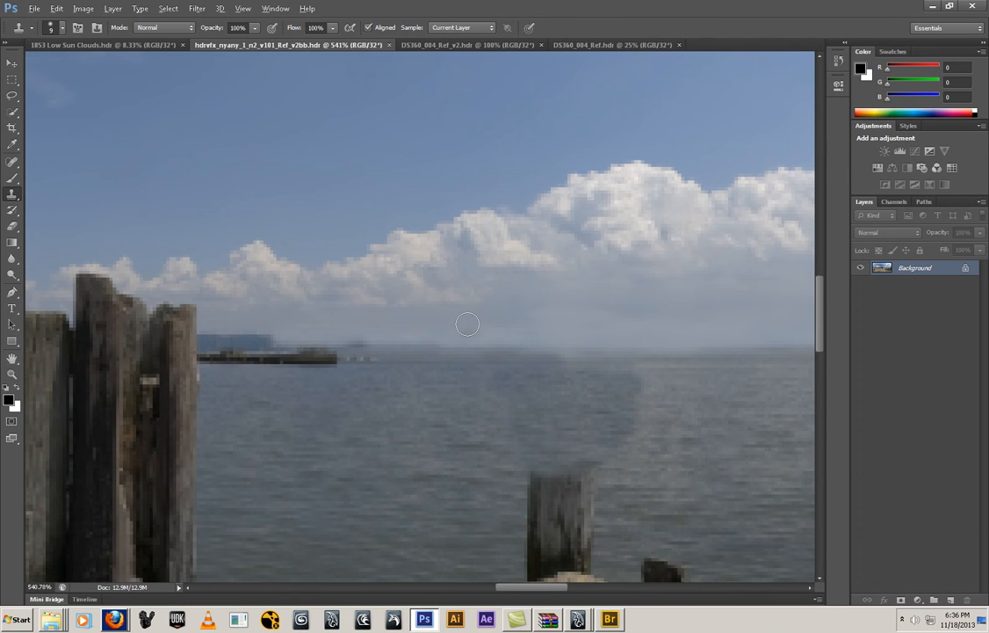
Clone haze over the distant shore and dark pier along the horizon between the wooden posts, and save the HDR file
alt+click(475, 332)
drag(501, 344, 327, 345)
mouse_move(507, 345)
mouse_down()
mouse_move(211, 341)
mouse_move(263, 339)
mouse_move(233, 339)
mouse_move(154, 369)
mouse_move(166, 347)
mouse_move(246, 349)
mouse_move(159, 363)
mouse_up()
alt+click(408, 336)
alt+click(364, 344)
drag(342, 361, 165, 368)
drag(257, 335, 167, 344)
drag(554, 352, 281, 360)
alt+click(376, 348)
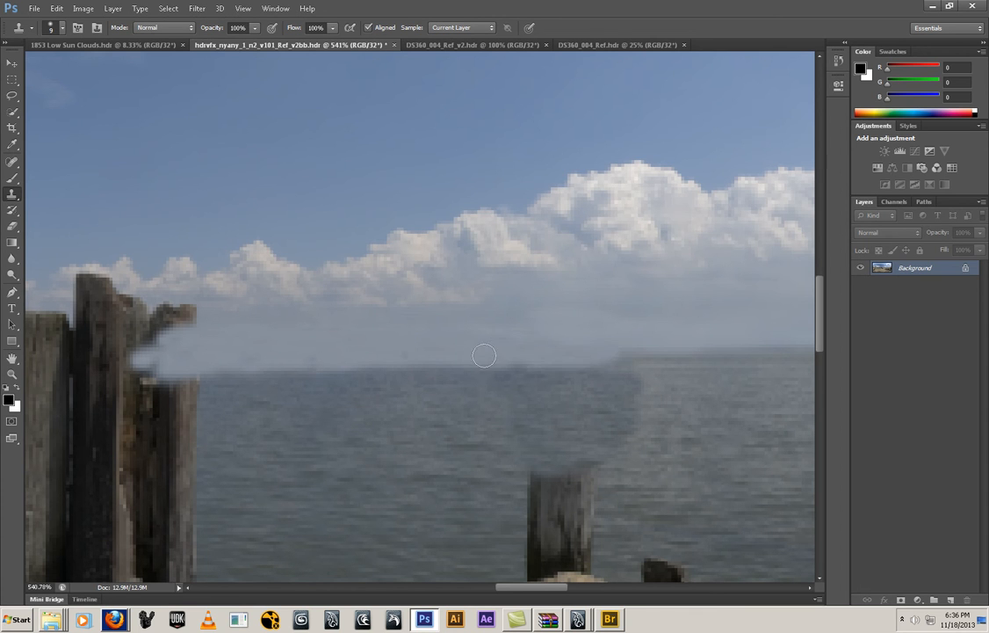
drag(630, 348, 454, 359)
key(ctrl+s)
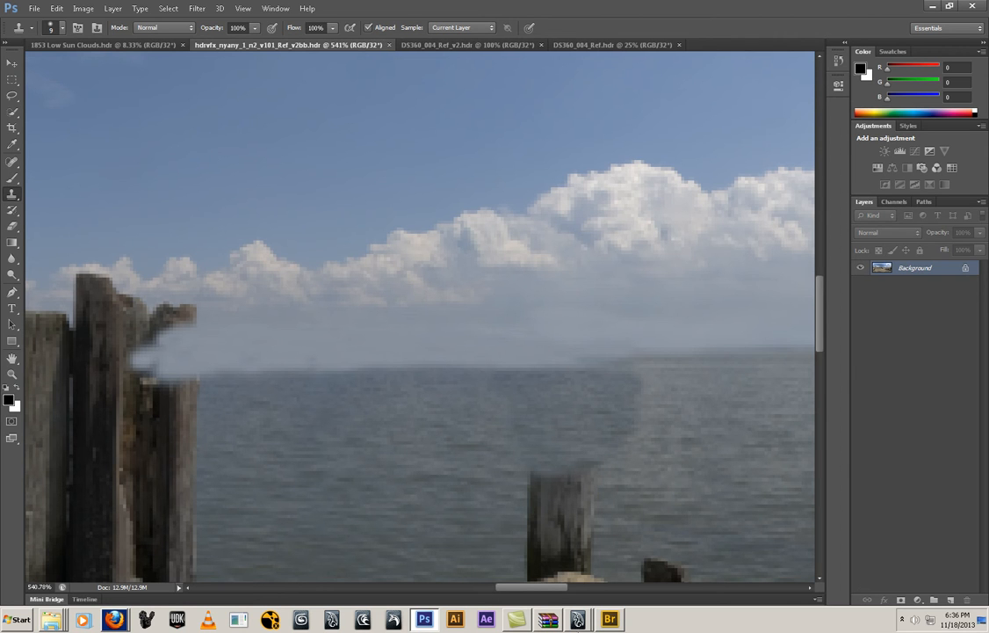
Switch back to Maya, minimize the render window, and reload hdrvfx_nyany_1_n2_v101_Ref_v2bb.hdr as the image based lighting picture
mouse_move(589, 624)
click(600, 591)
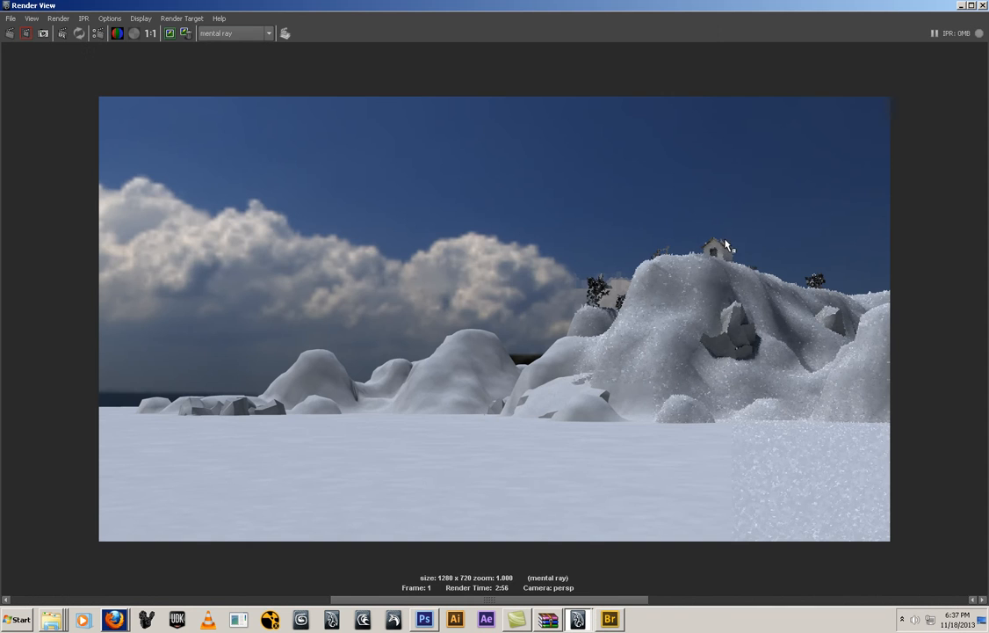
click(961, 6)
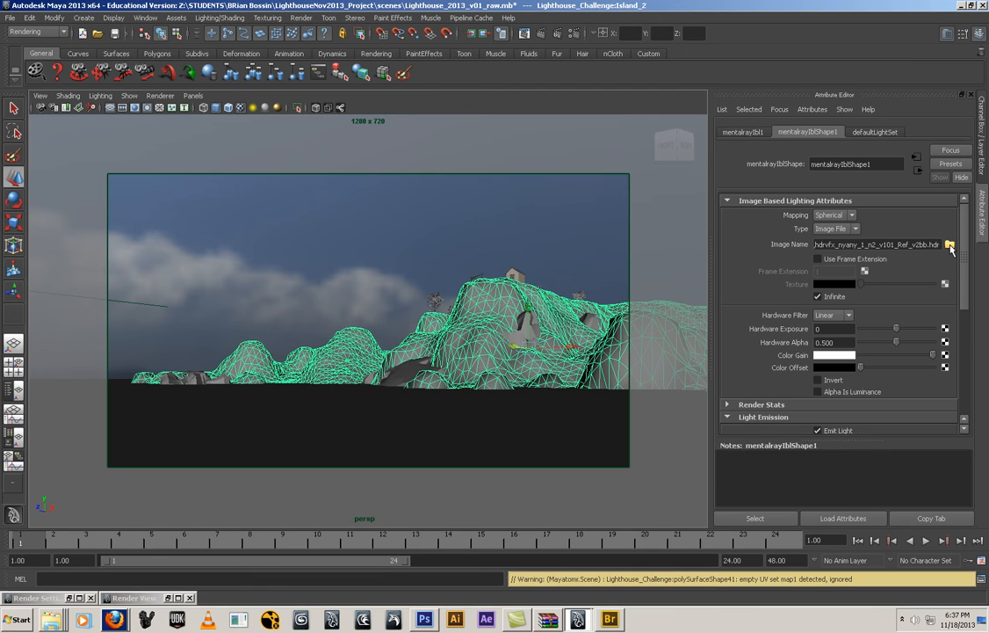
click(950, 245)
double_click(275, 198)
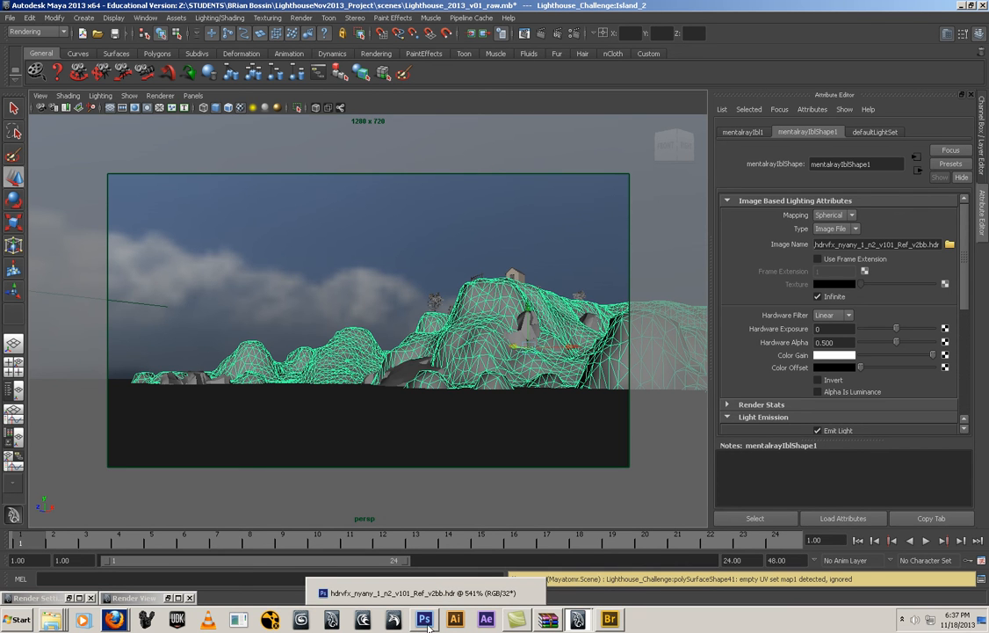
Switch to Photoshop to check the retouched horizon between the posts, and return to Maya
mouse_move(426, 620)
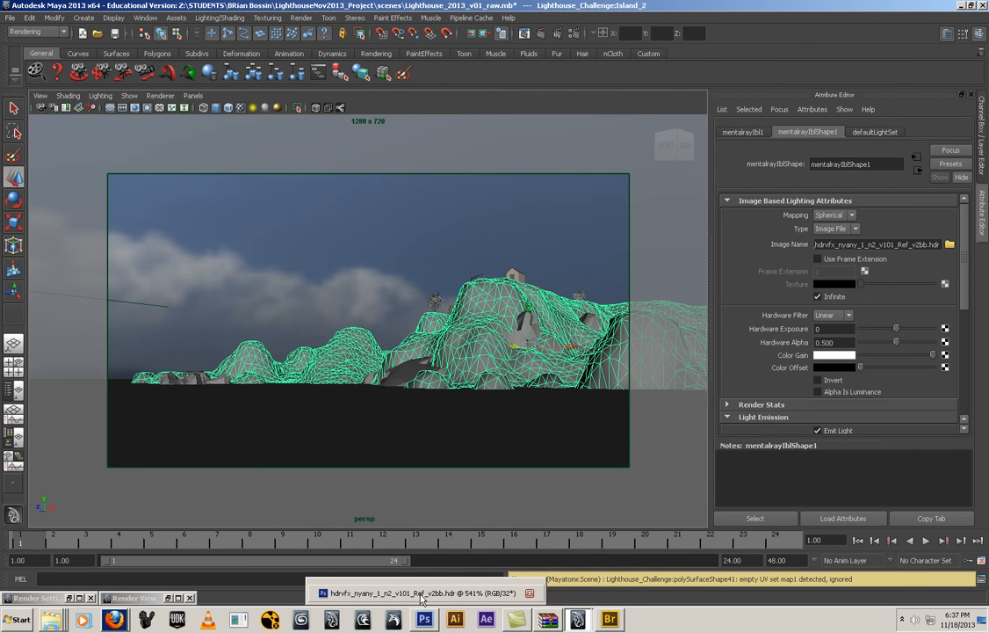
click(422, 596)
drag(573, 275, 102, 336)
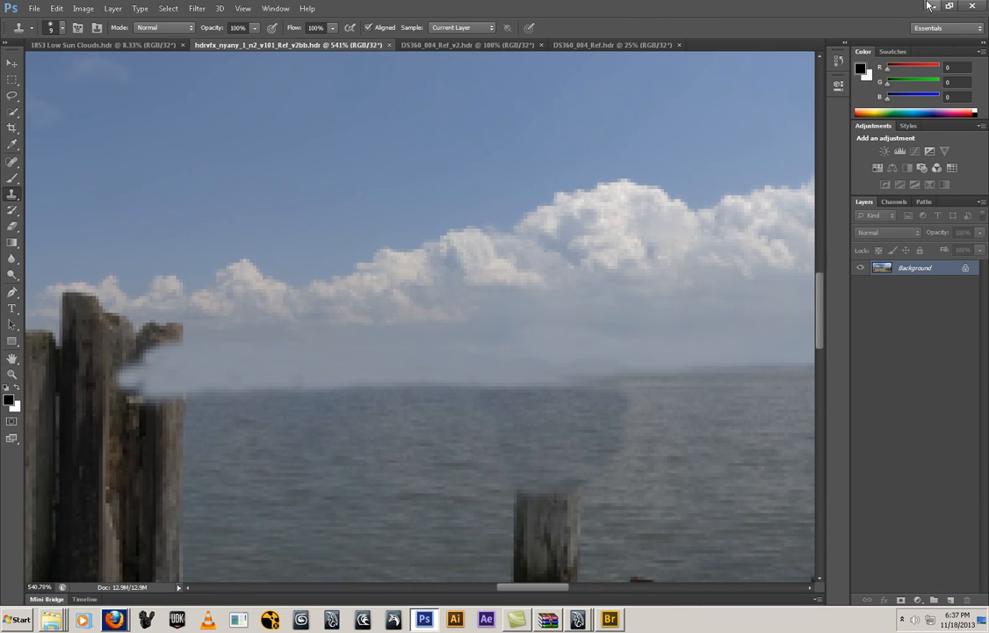
key(alt+Tab)
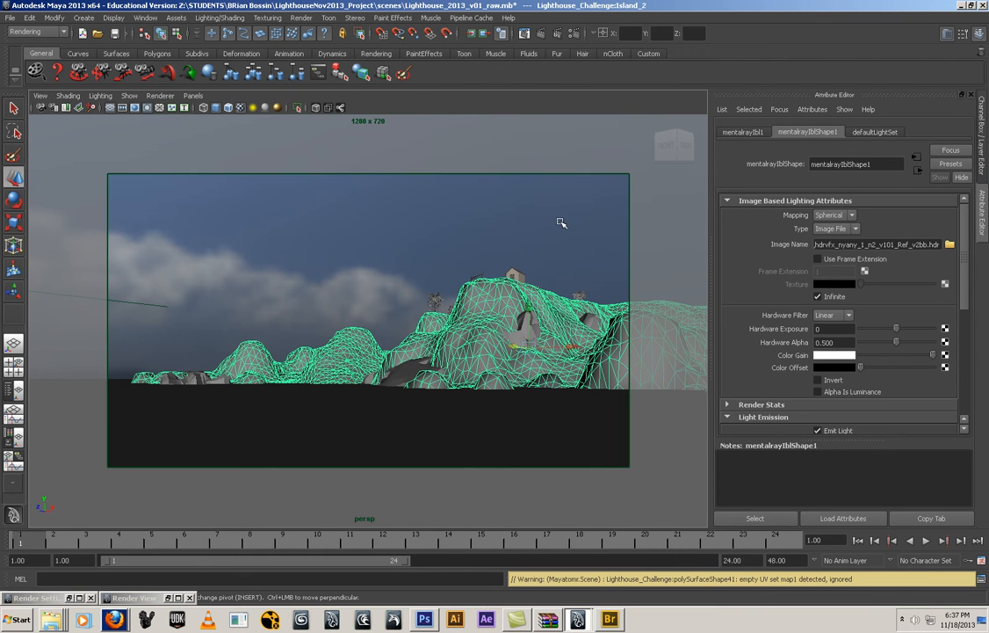
click(194, 96)
mouse_move(200, 110)
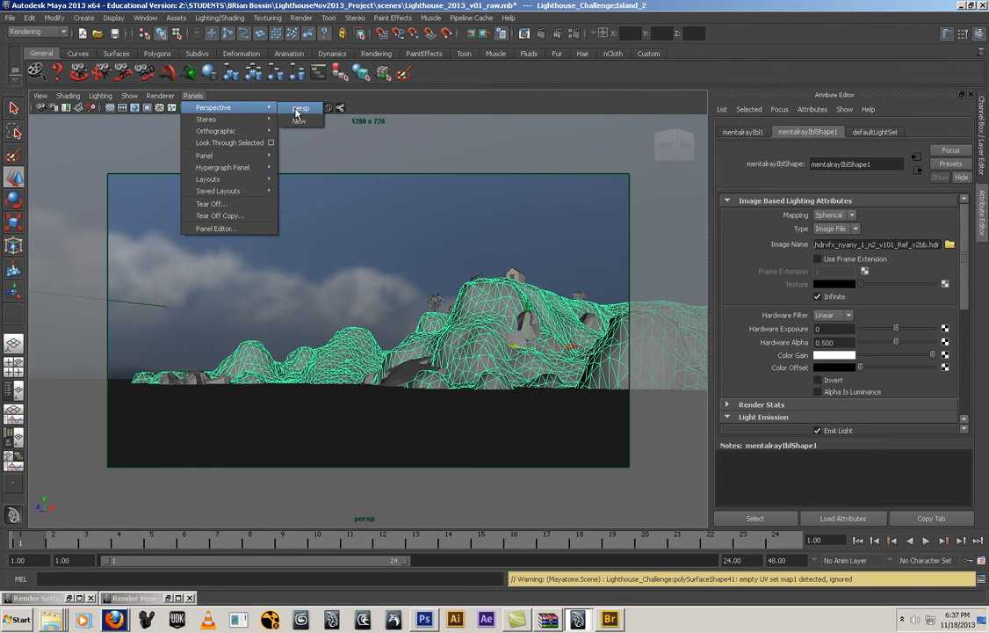
click(299, 109)
alt+drag(298, 247, 311, 254)
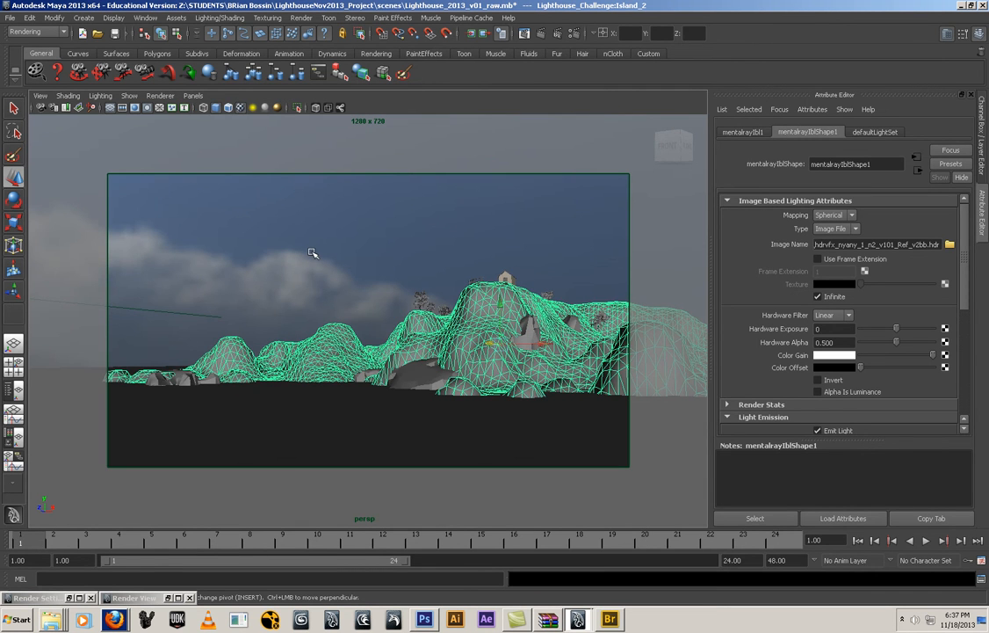
click(188, 99)
click(378, 134)
click(378, 134)
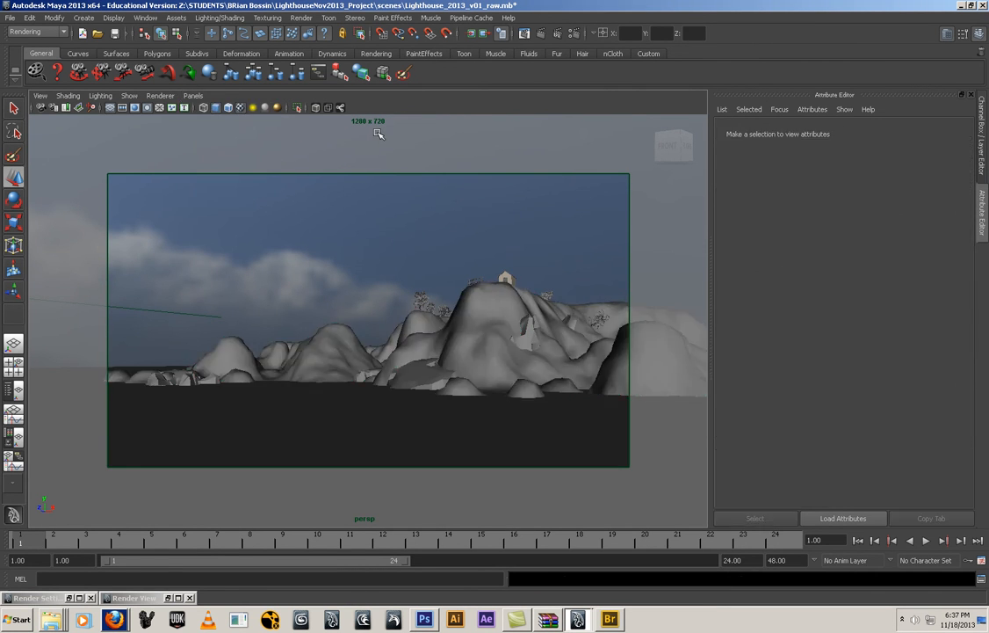
key(bracketleft)
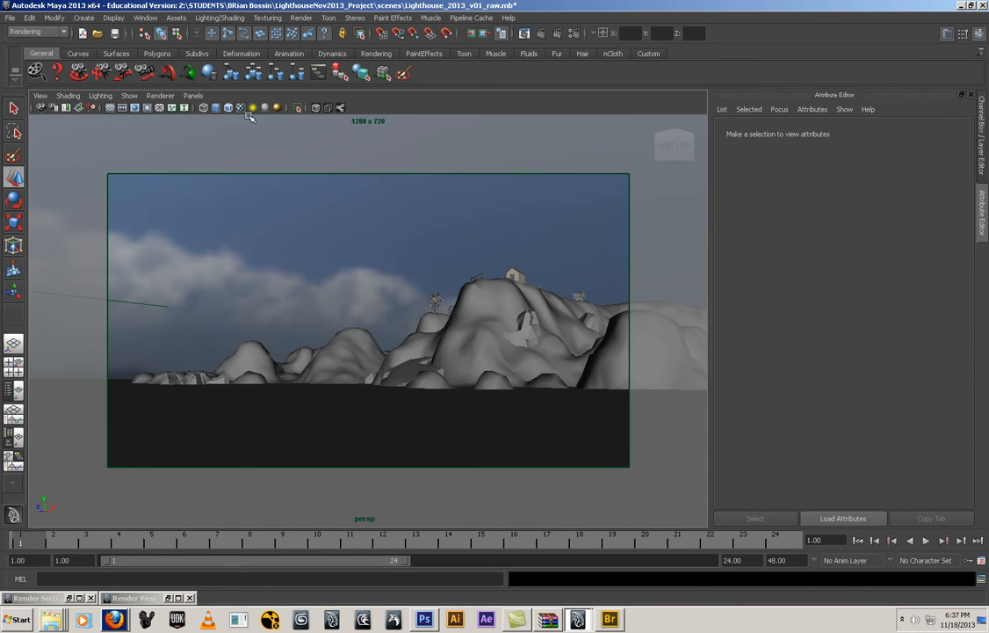
Create a new perspective camera, and return the viewport to the persp camera
click(192, 95)
mouse_move(220, 107)
click(299, 121)
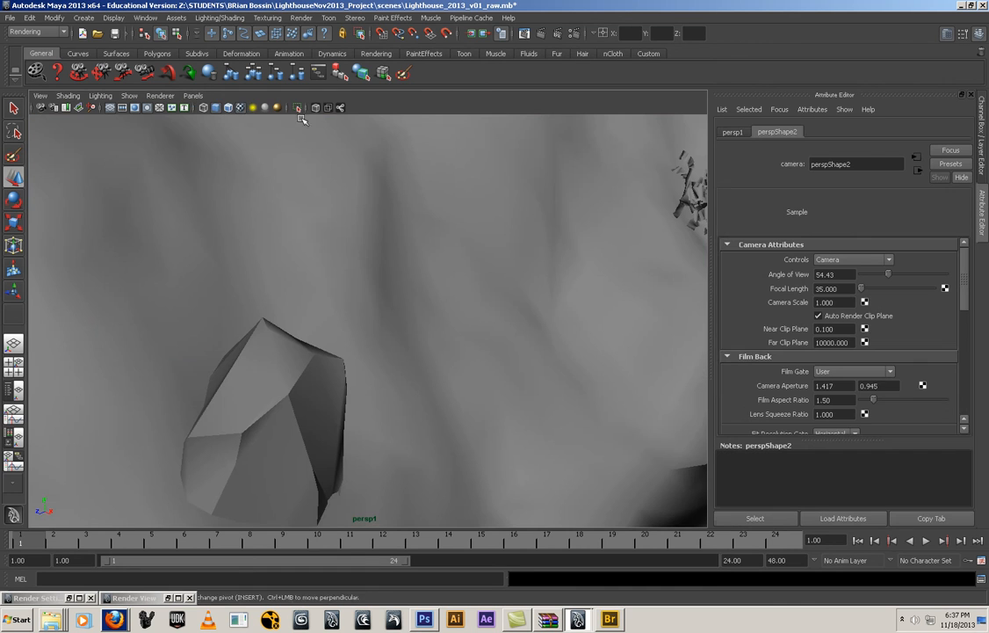
click(192, 95)
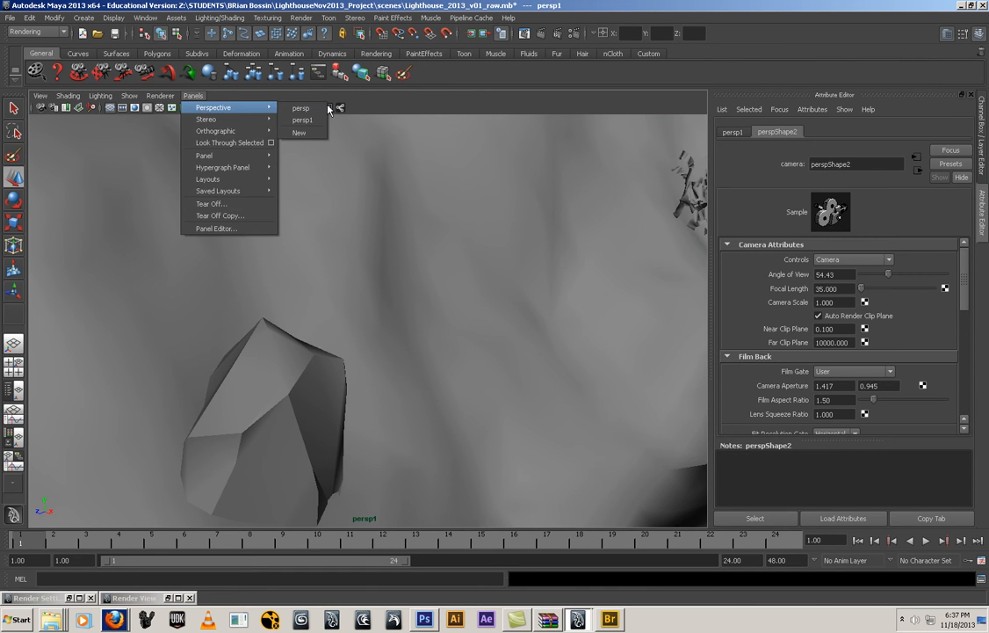
click(301, 108)
Select the persp camera and lock all its channels from Translate X through Center Of Interest
click(40, 96)
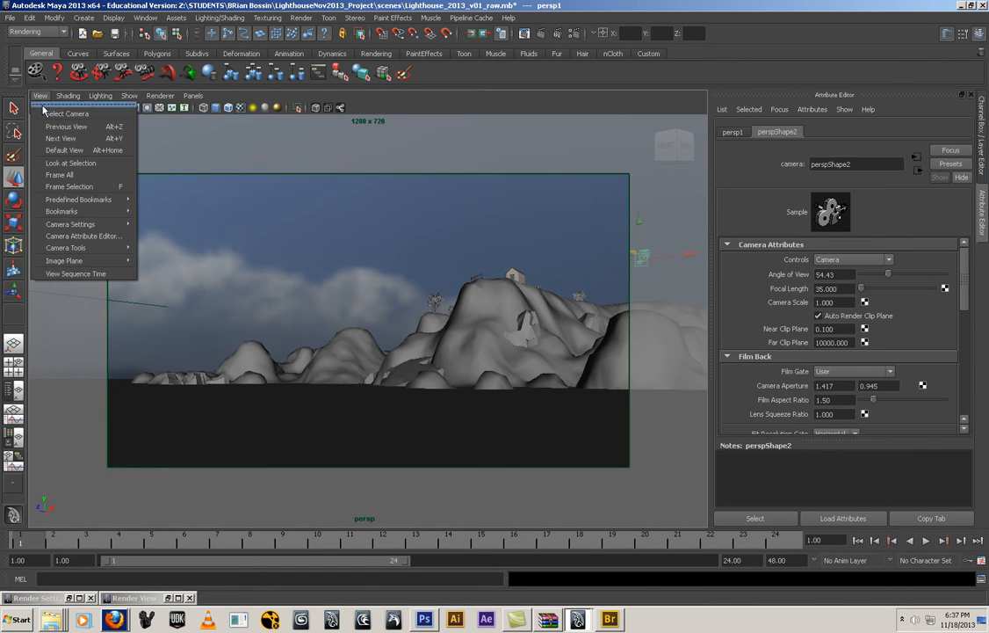
click(54, 110)
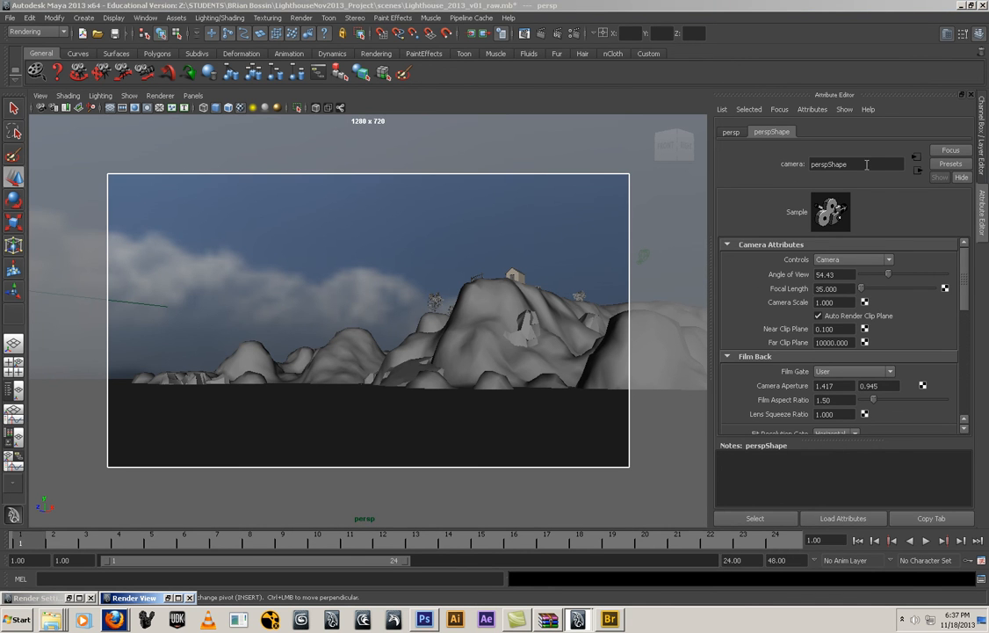
key(ctrl+a)
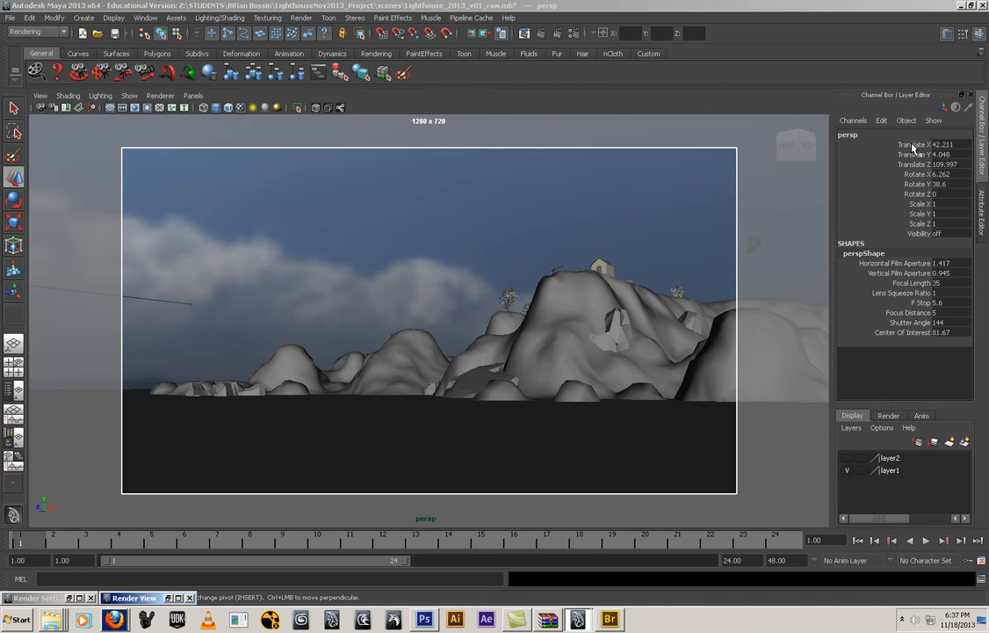
click(913, 146)
shift+click(921, 334)
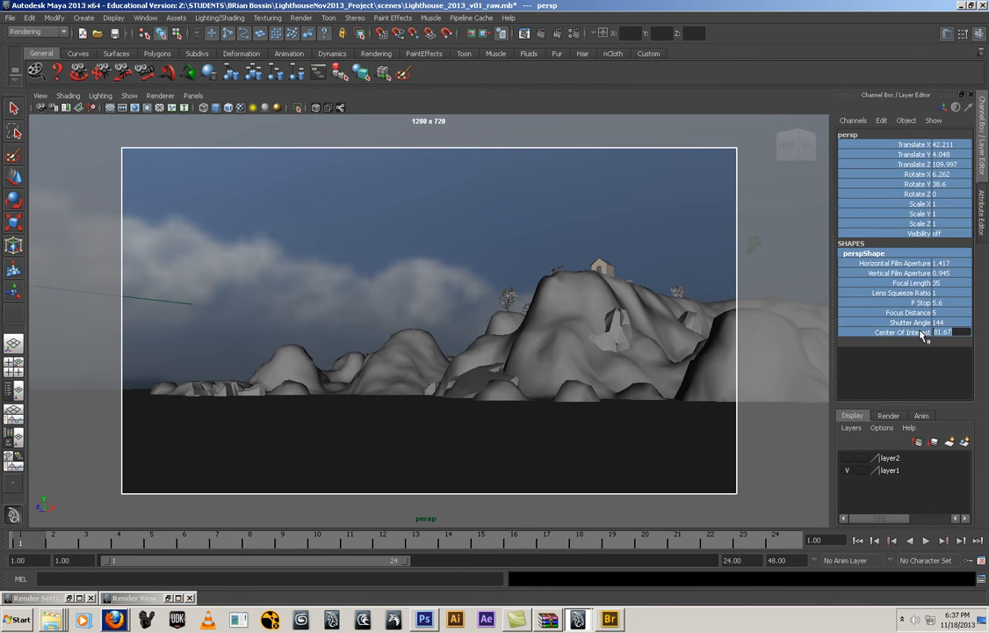
right_click(920, 334)
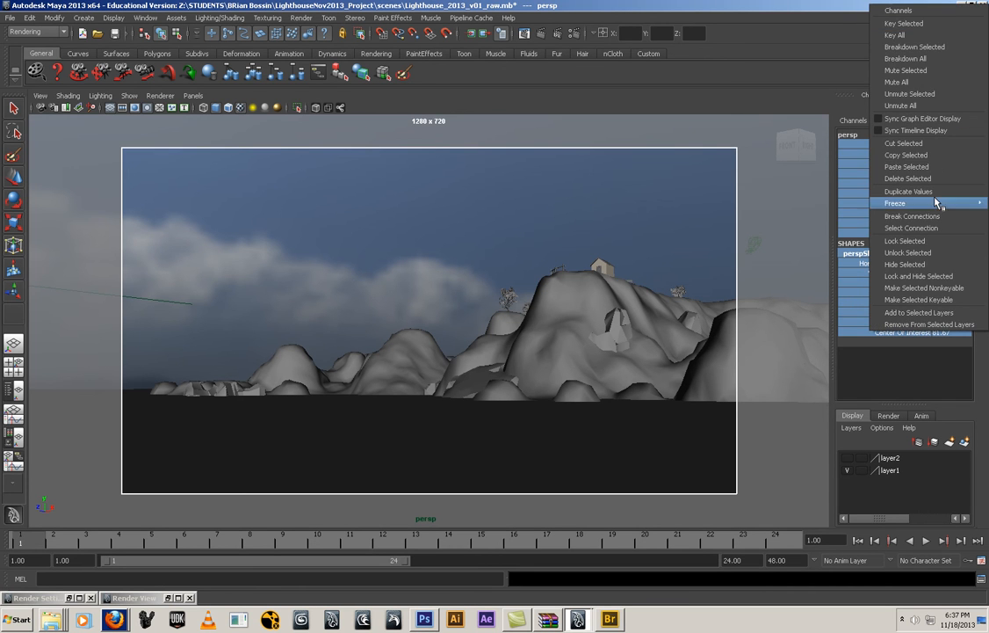
click(932, 242)
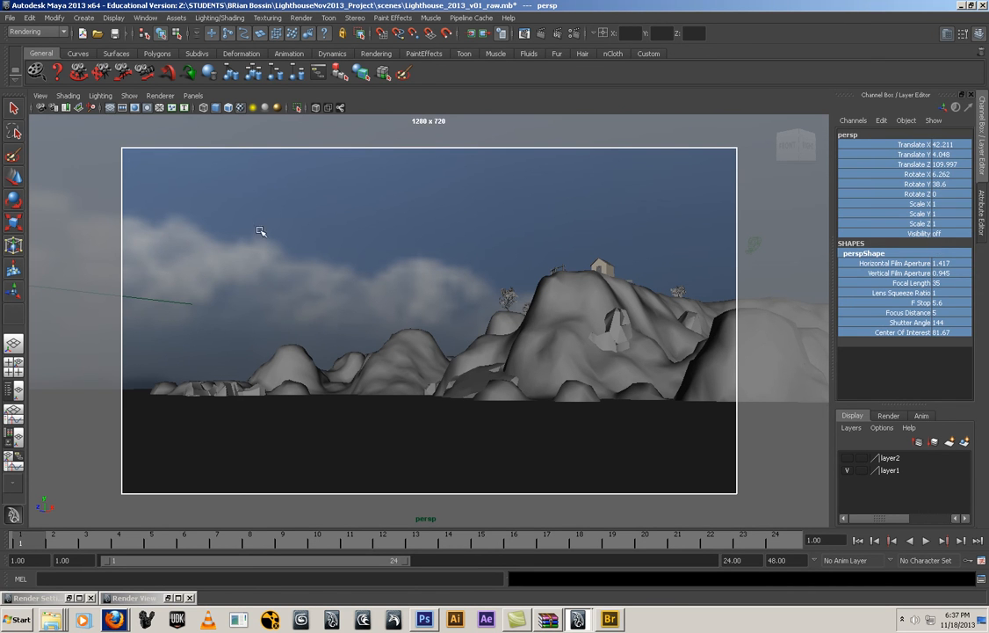
click(368, 276)
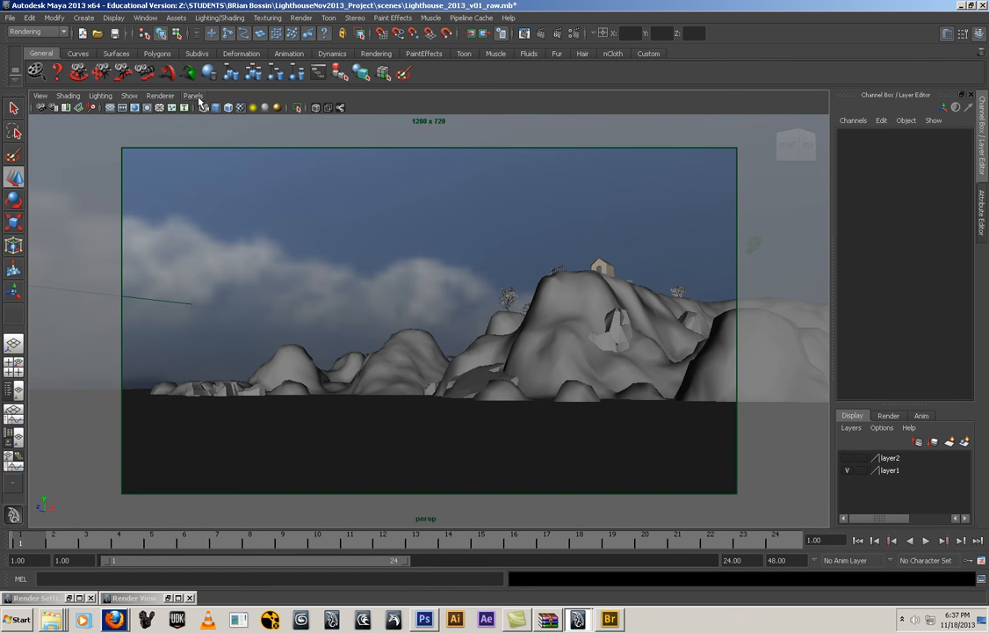
Look through the persp1 camera and frame the whole island from above against the sky's horizon
click(193, 95)
mouse_move(251, 107)
click(303, 121)
alt+right_drag(492, 263, 435, 302)
alt+drag(435, 302, 380, 276)
alt+middle_drag(379, 276, 497, 373)
alt+drag(497, 373, 486, 353)
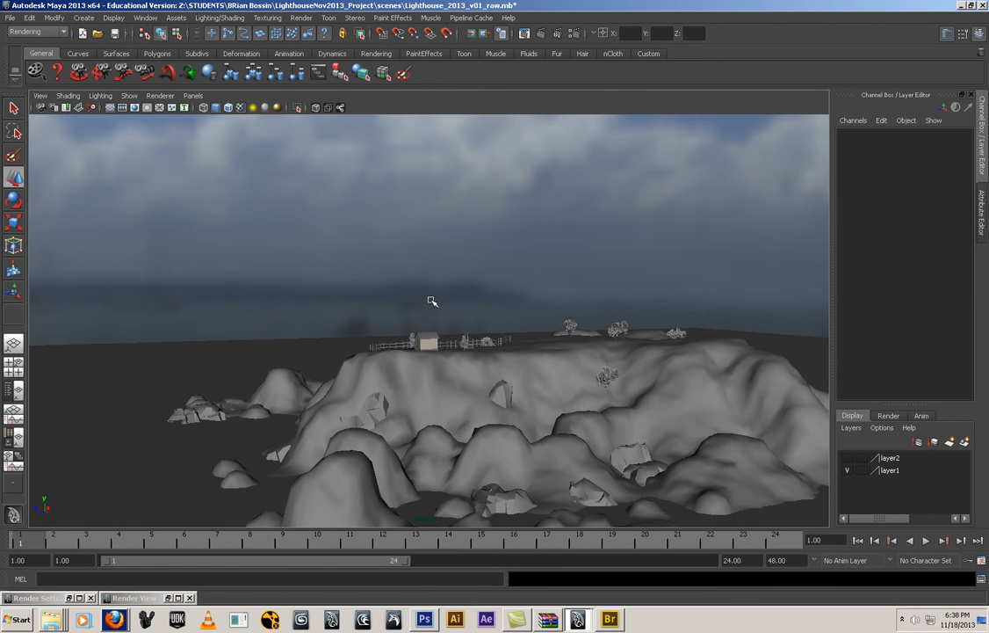
Switch to Photoshop and clone haze over the near end of the distant headland and its small boat with a 15 px brush
mouse_move(418, 625)
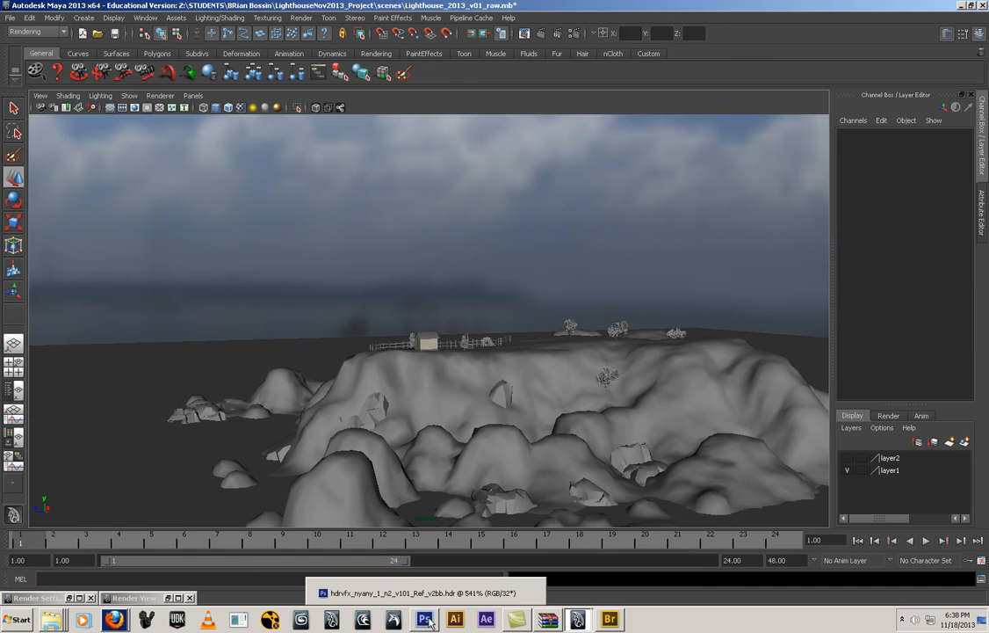
click(439, 593)
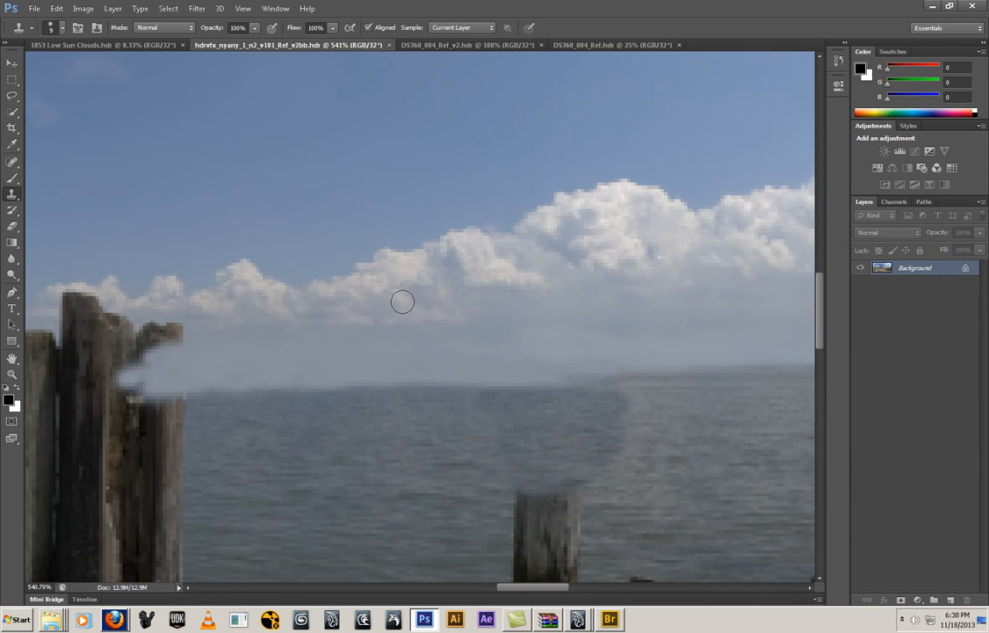
key(ctrl+minus)
key(ctrl+minus)
key(ctrl+minus)
key(ctrl+minus)
key(ctrl+minus)
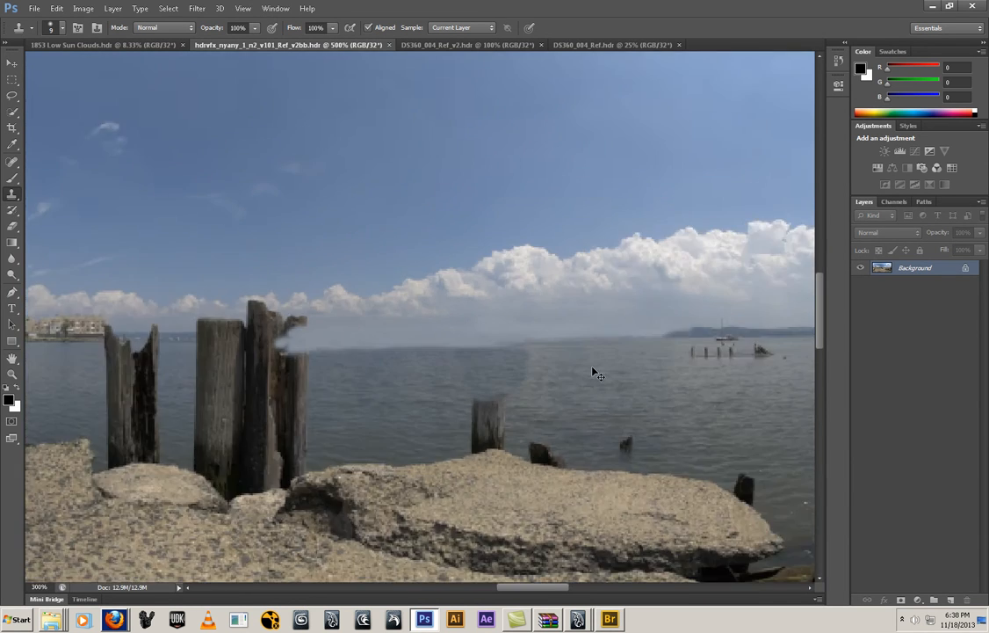
ctrl+drag(465, 305, 566, 317)
drag(601, 320, 384, 324)
ctrl+drag(257, 303, 335, 339)
drag(402, 372, 17, 251)
mouse_move(397, 314)
mouse_down()
mouse_move(238, 314)
mouse_move(334, 253)
mouse_move(234, 302)
mouse_move(341, 298)
mouse_move(383, 318)
mouse_up()
drag(342, 350, 347, 353)
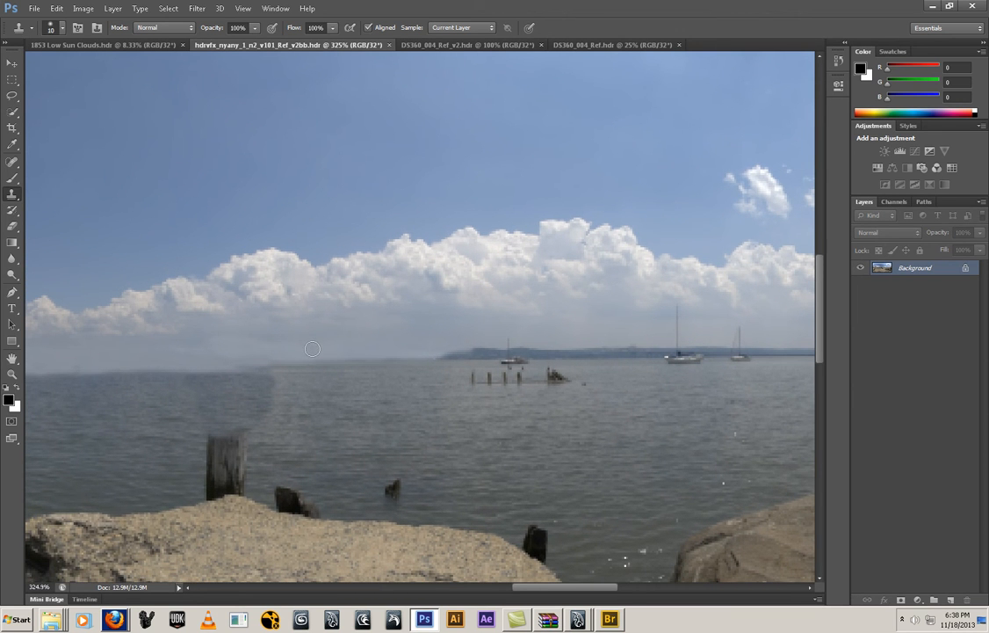
key(bracketleft)
key(bracketleft)
alt+click(366, 346)
drag(411, 362, 254, 367)
mouse_move(466, 351)
mouse_down()
mouse_move(522, 352)
mouse_move(490, 350)
mouse_up()
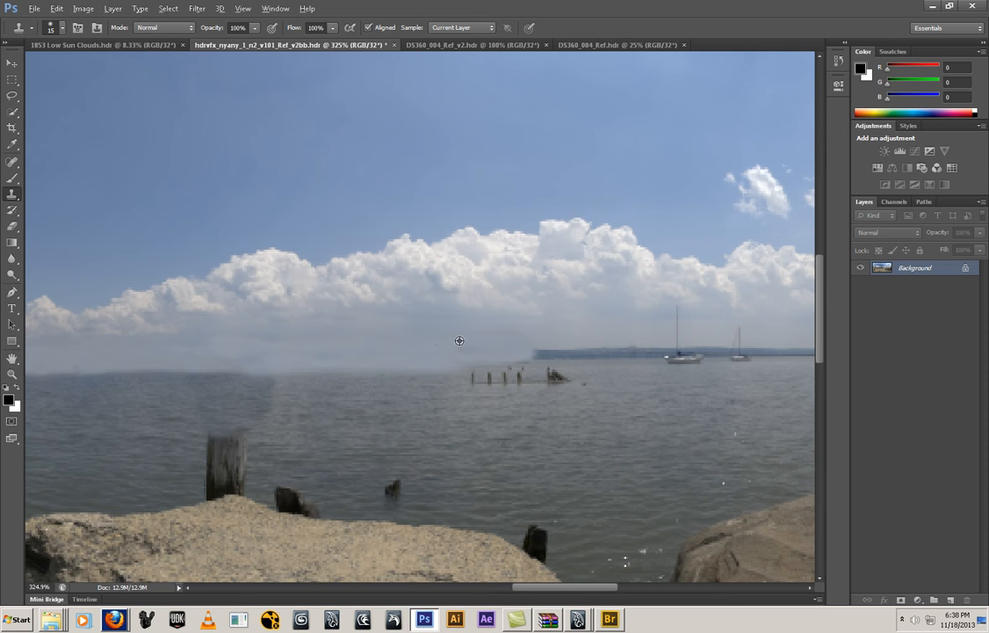
Extend the cloned haze along the remaining shoreline as far as the tall-masted sailboat
drag(532, 354, 472, 367)
alt+click(460, 343)
mouse_move(592, 353)
mouse_down()
mouse_move(574, 349)
mouse_move(625, 352)
mouse_up()
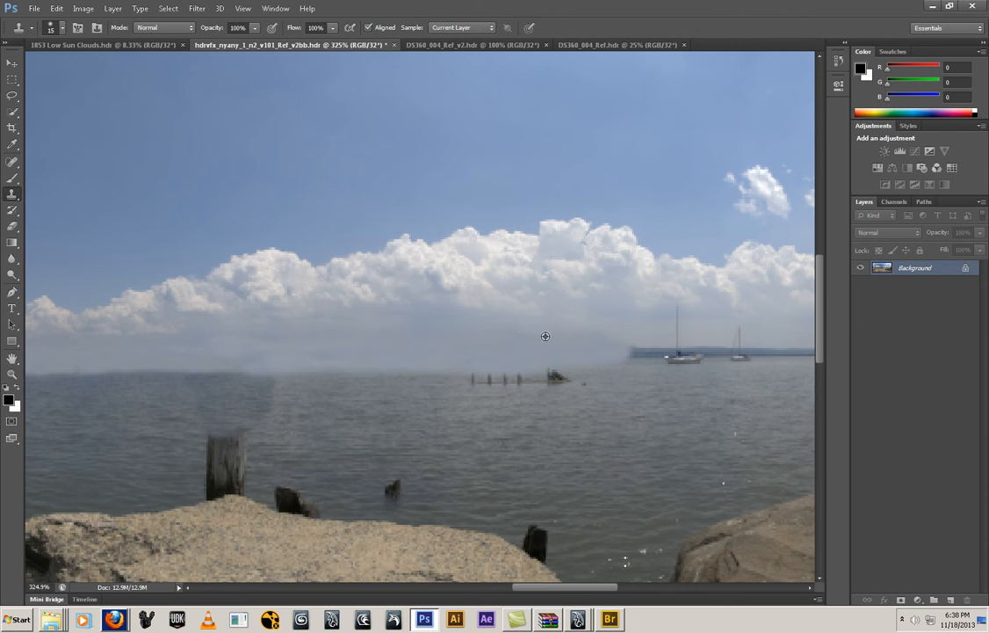
drag(637, 345, 681, 353)
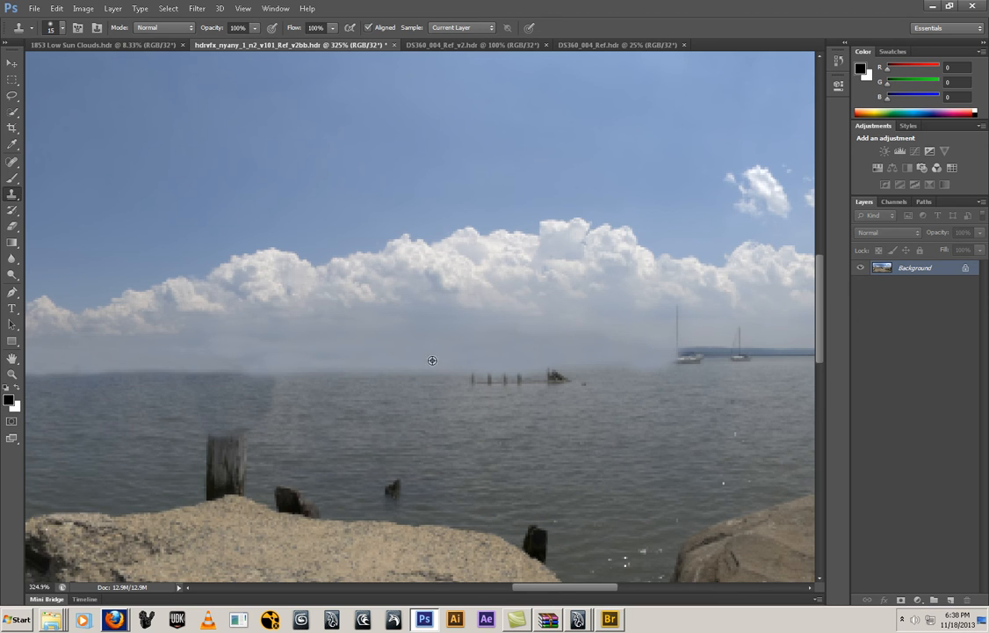
Clone haze over the row of pilings in the water and the adjoining horizon, and save the HDR file
drag(522, 373, 441, 374)
alt+click(484, 360)
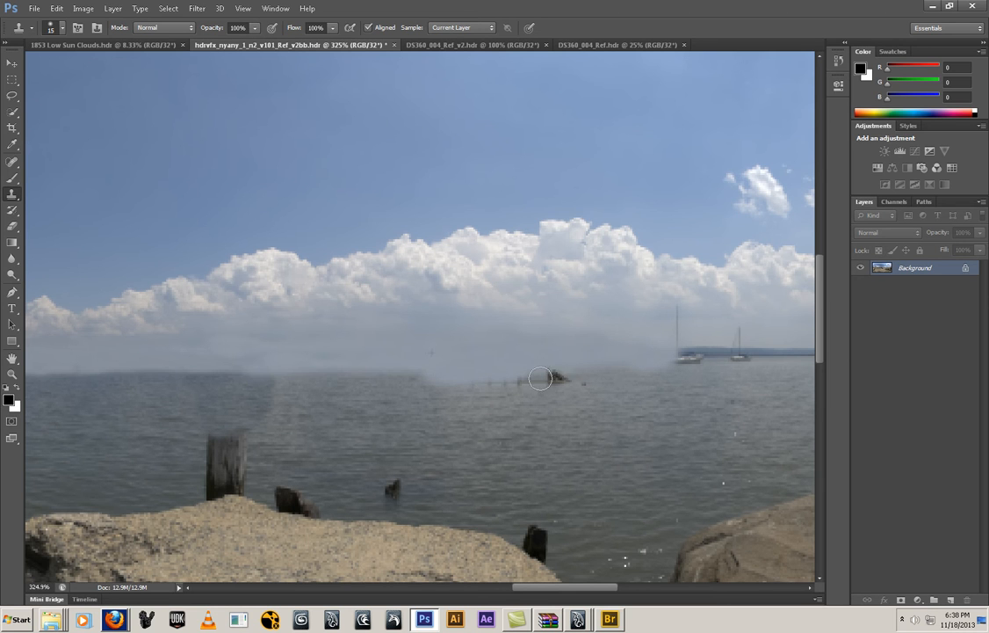
drag(557, 373, 438, 381)
mouse_move(318, 332)
mouse_down()
mouse_move(215, 332)
mouse_move(197, 367)
mouse_move(172, 368)
mouse_up()
alt+click(273, 355)
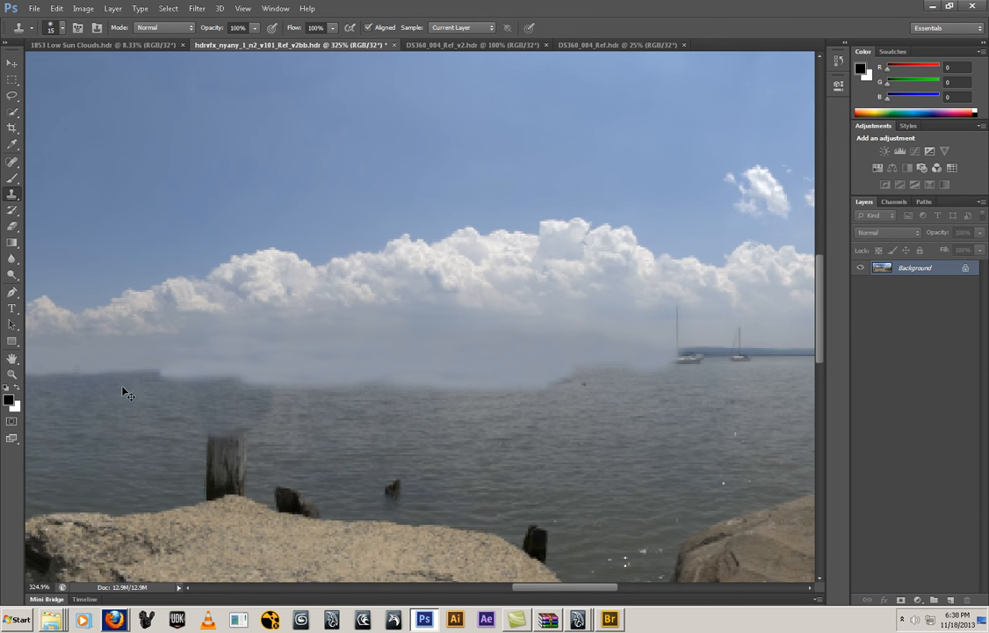
key(ctrl+s)
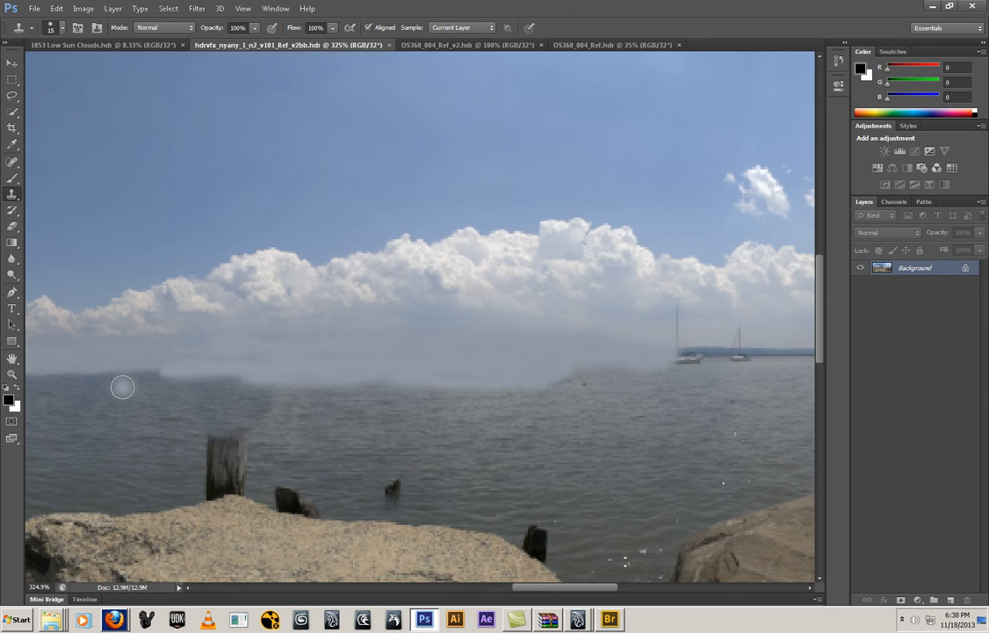
Switch back to Maya and look through the persp camera
mouse_move(577, 618)
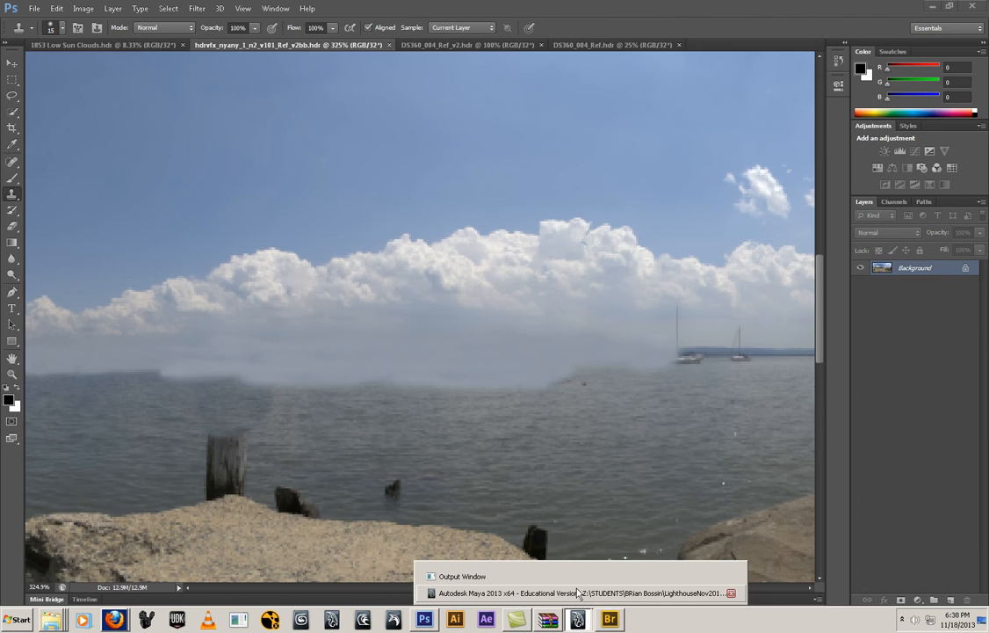
click(577, 593)
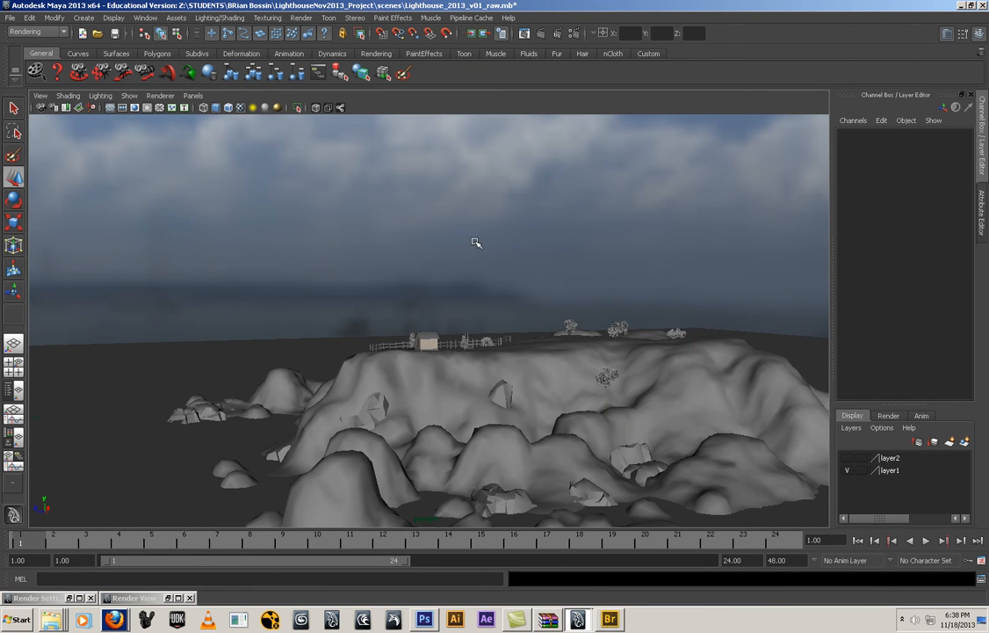
click(194, 96)
mouse_move(259, 108)
click(300, 108)
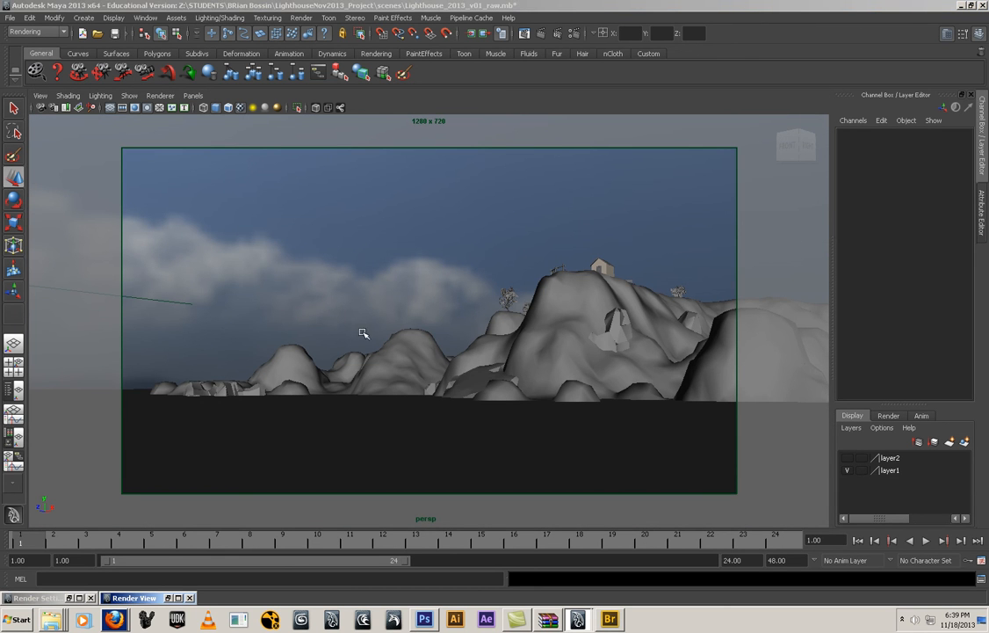
Reload the retouched hdrvfx_nyany_1_n2_v101_Ref_v2bb.hdr from sourceimages as the image of the mental ray image-based light
key(ctrl+a)
key(ctrl+a)
click(572, 33)
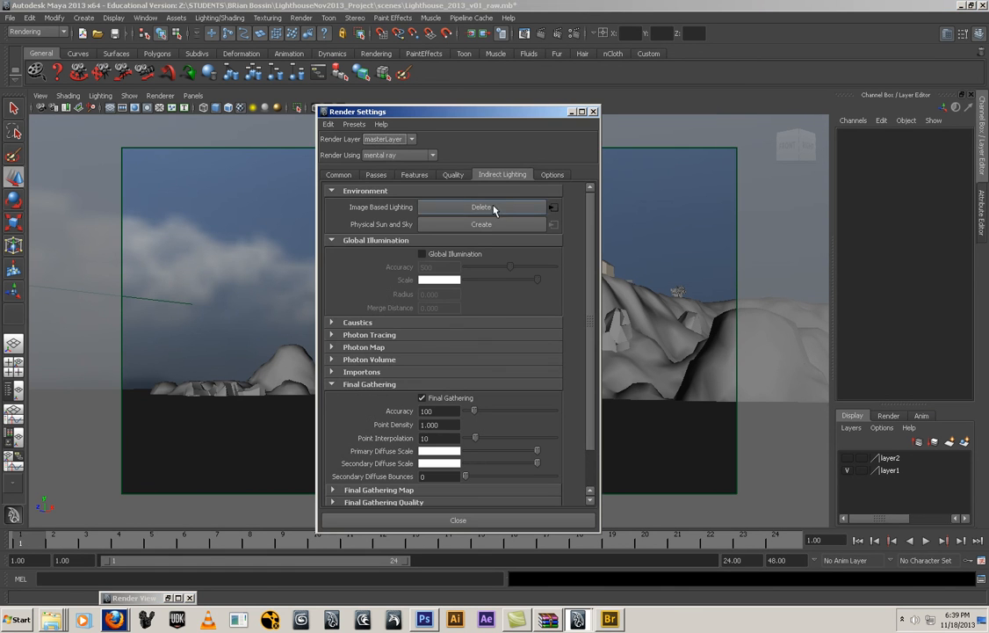
click(553, 207)
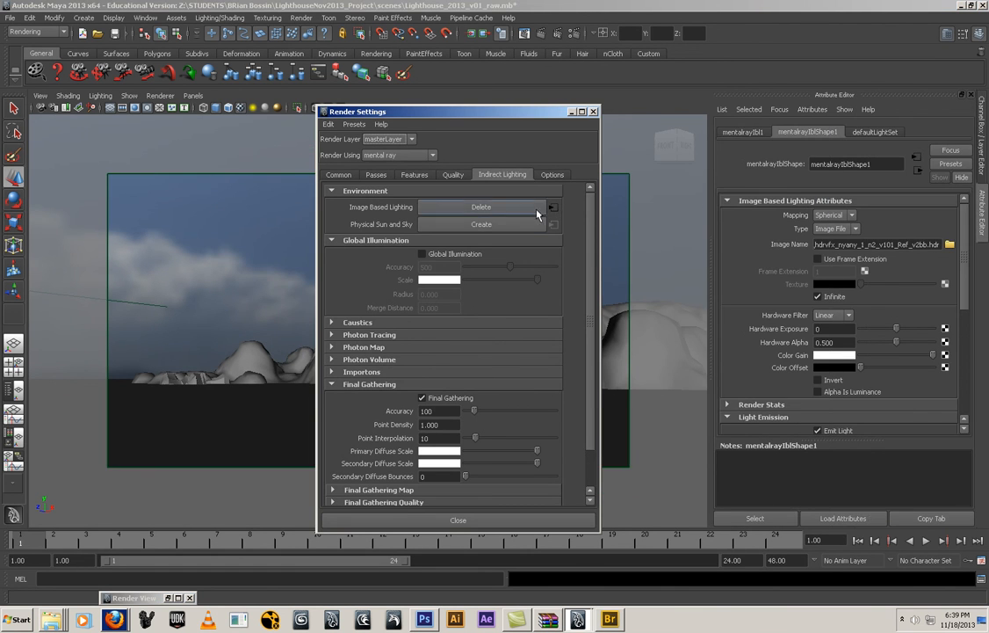
click(571, 112)
click(949, 245)
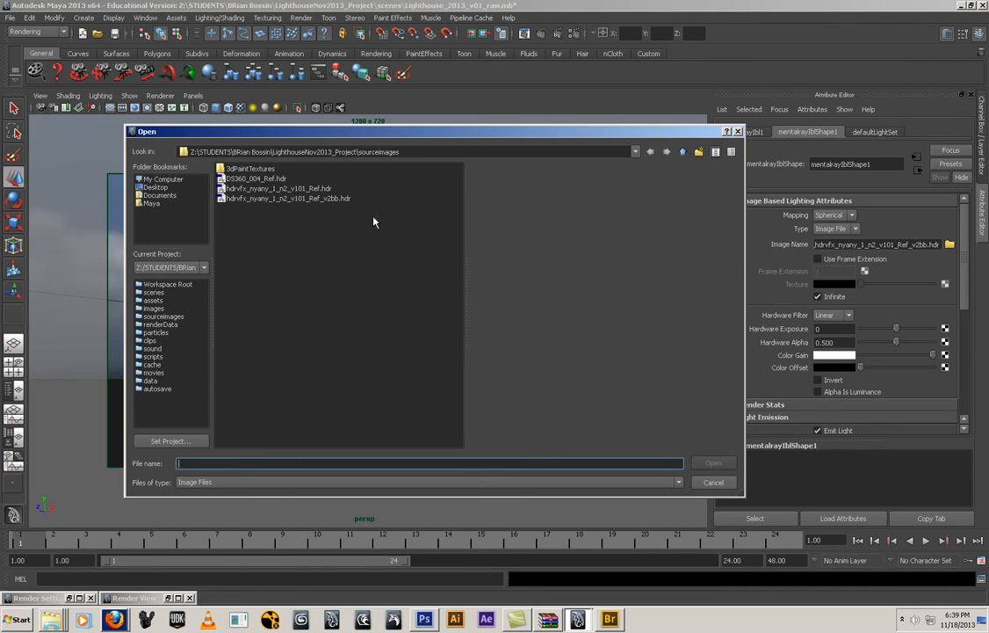
click(272, 199)
click(713, 463)
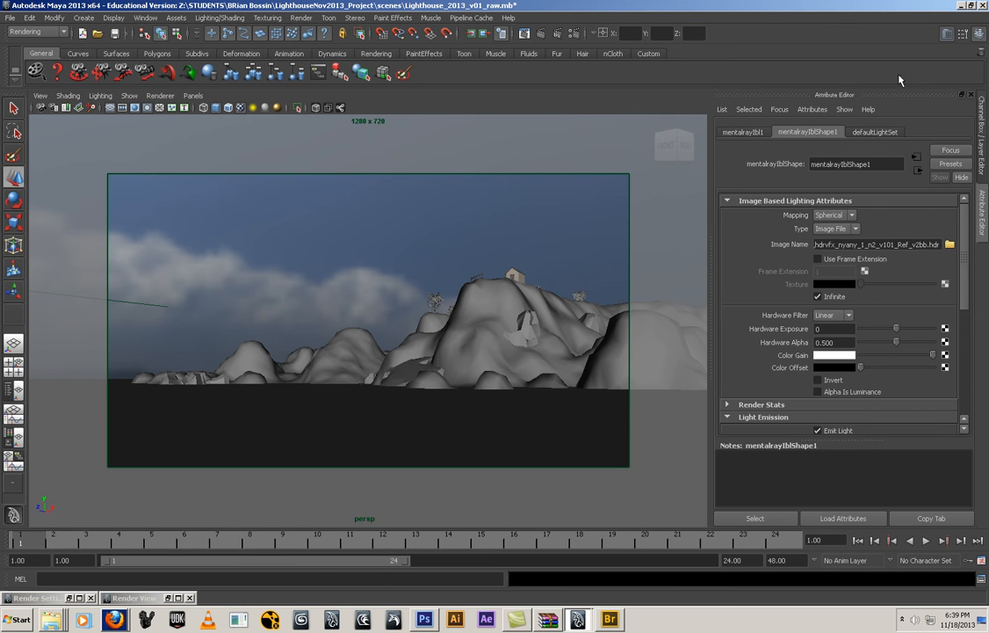
Switch to Photoshop and clone haze lower over the waterline between the tall pilings and the single post with the 15 px brush
click(959, 6)
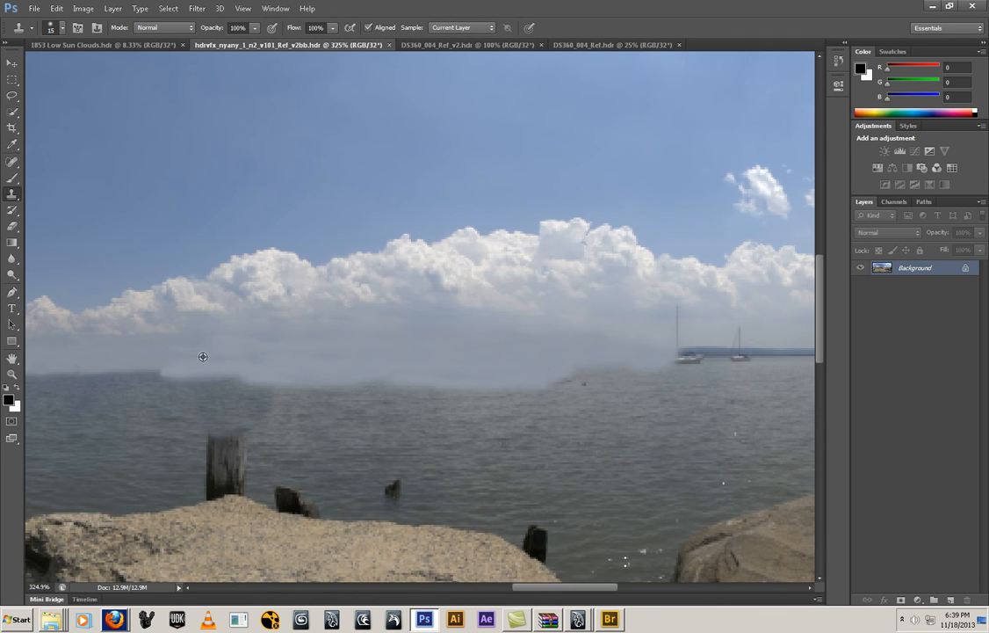
drag(149, 374, 39, 377)
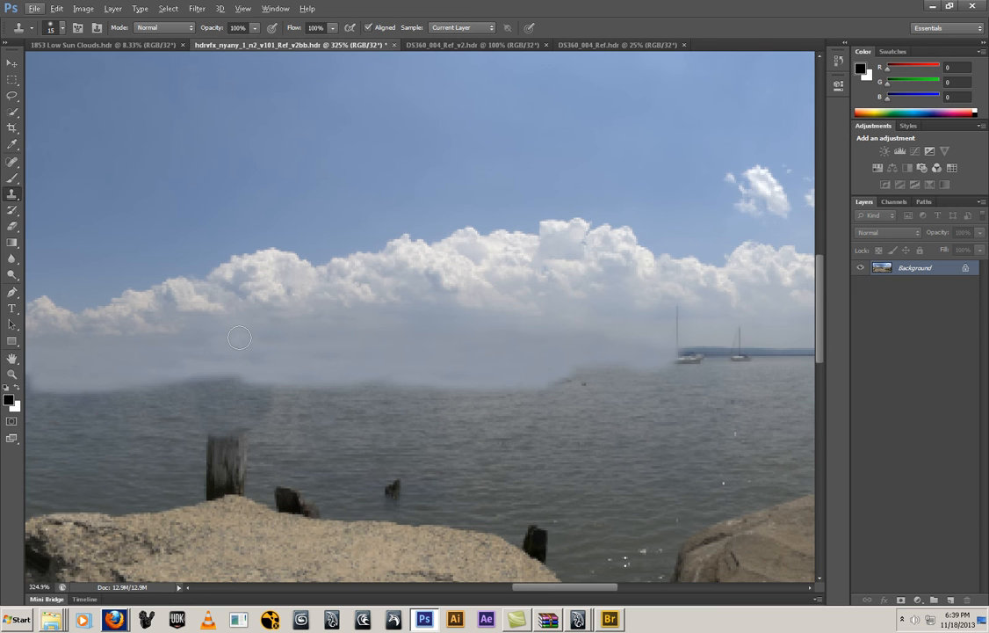
drag(312, 365, 496, 353)
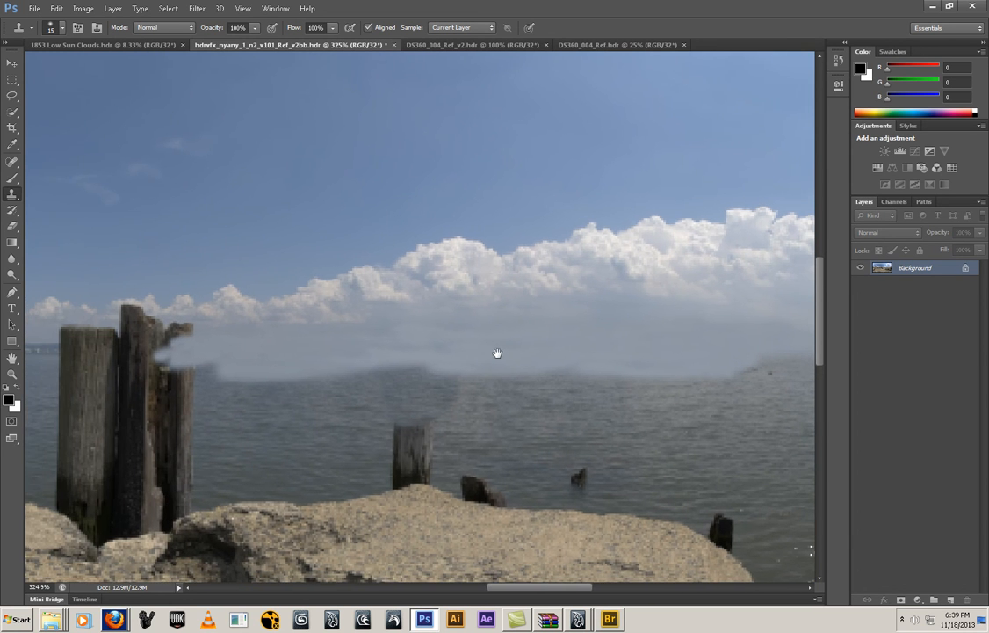
drag(279, 368, 179, 375)
mouse_move(432, 346)
mouse_down()
mouse_move(293, 376)
mouse_move(284, 354)
mouse_up()
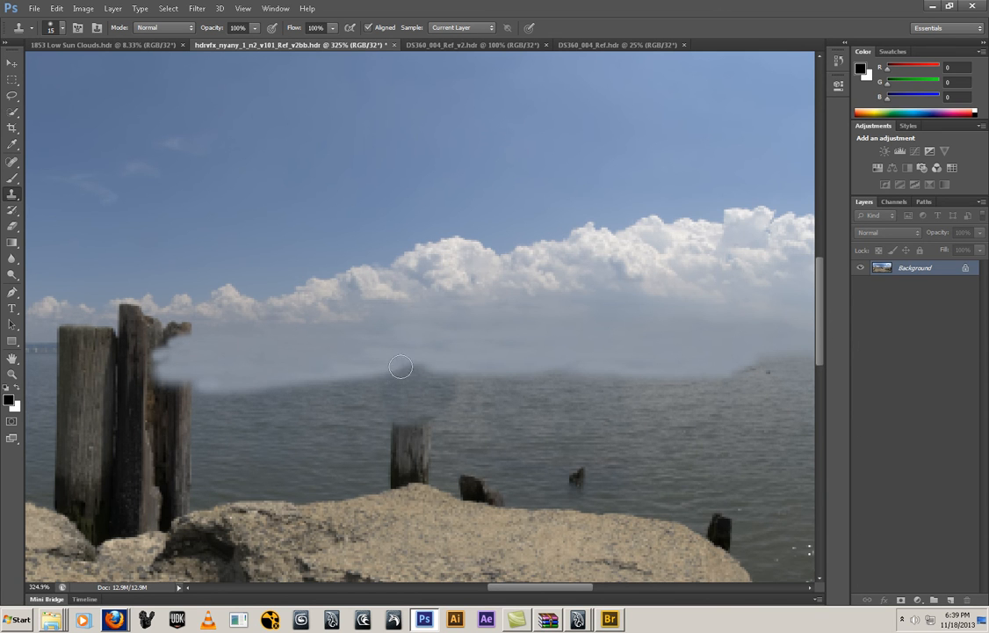
drag(426, 361, 318, 372)
Even out the cloned haze edge along the waterline towards the tall-masted sailboat and save the HDR file
ctrl+scroll(486, 354, right, 5)
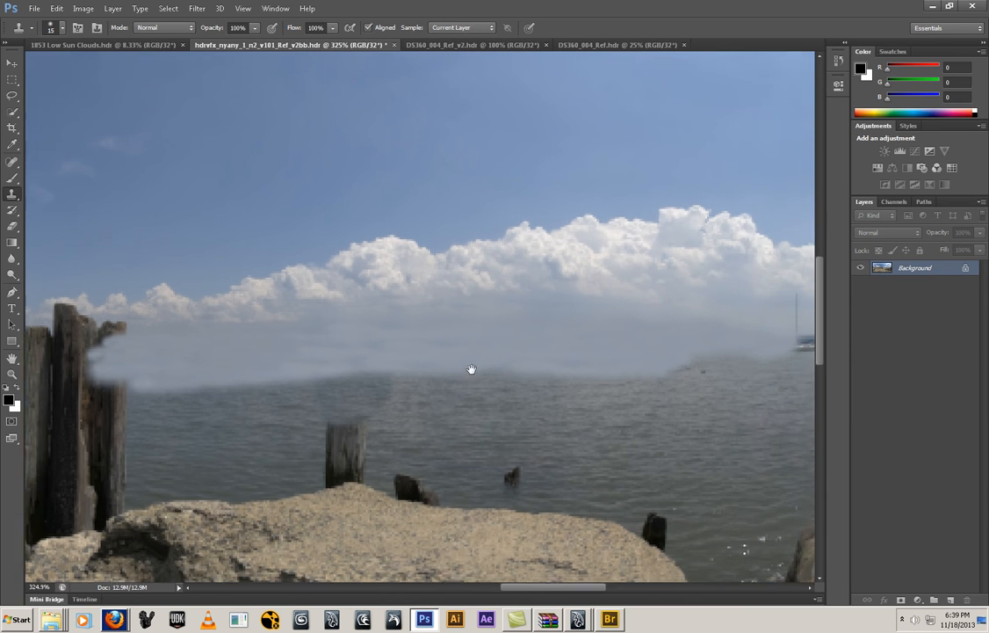
drag(554, 365, 584, 370)
alt+click(461, 364)
drag(681, 356, 490, 378)
alt+click(450, 366)
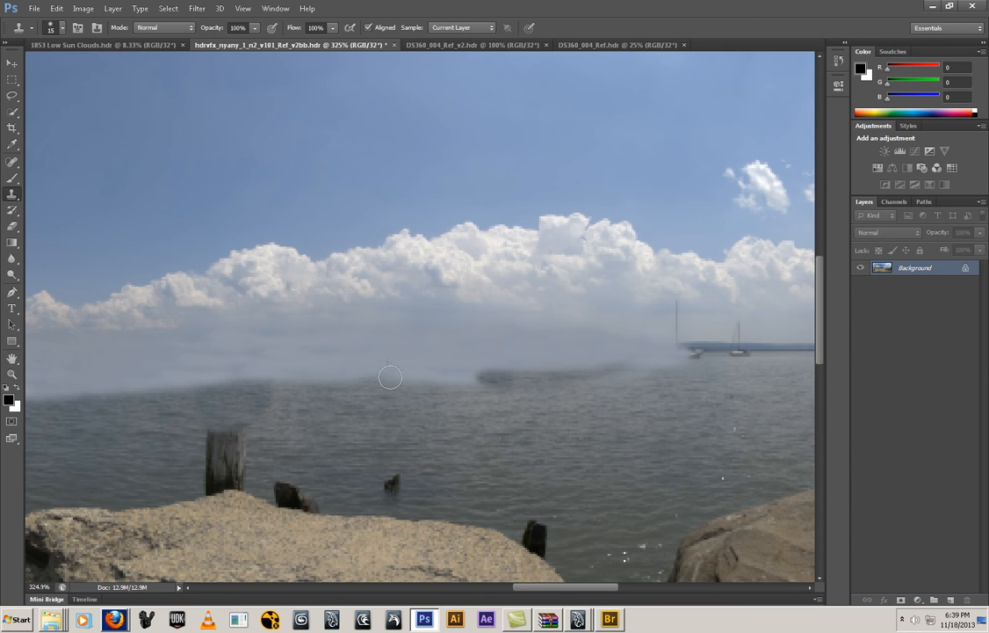
drag(415, 378, 312, 385)
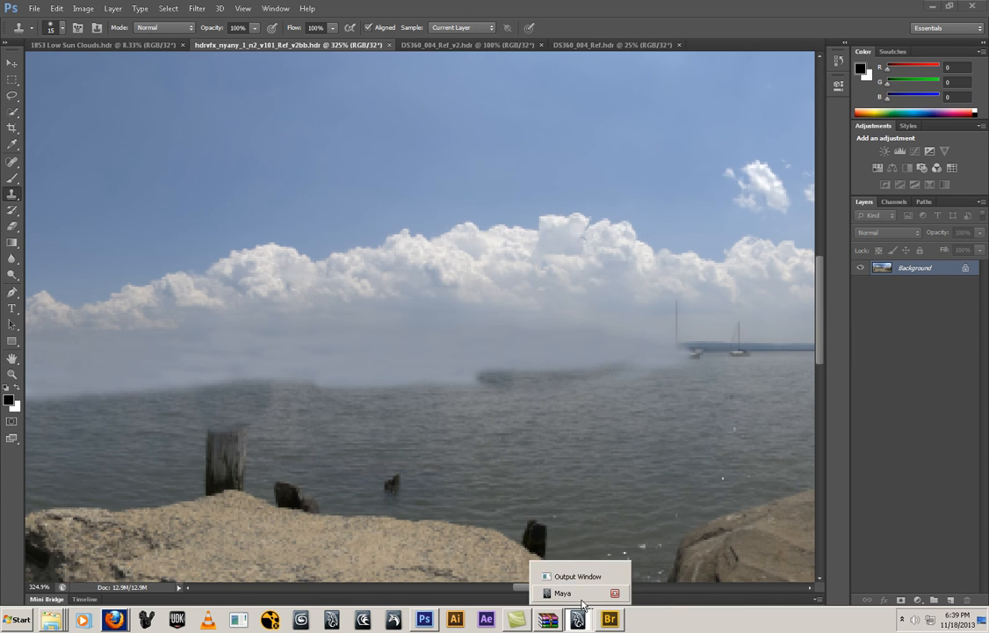
Switch back to Maya and load the newly saved hdrvfx_nyany_1_n2_v101_Ref_v2bb.hdr into the image-based light again
click(582, 598)
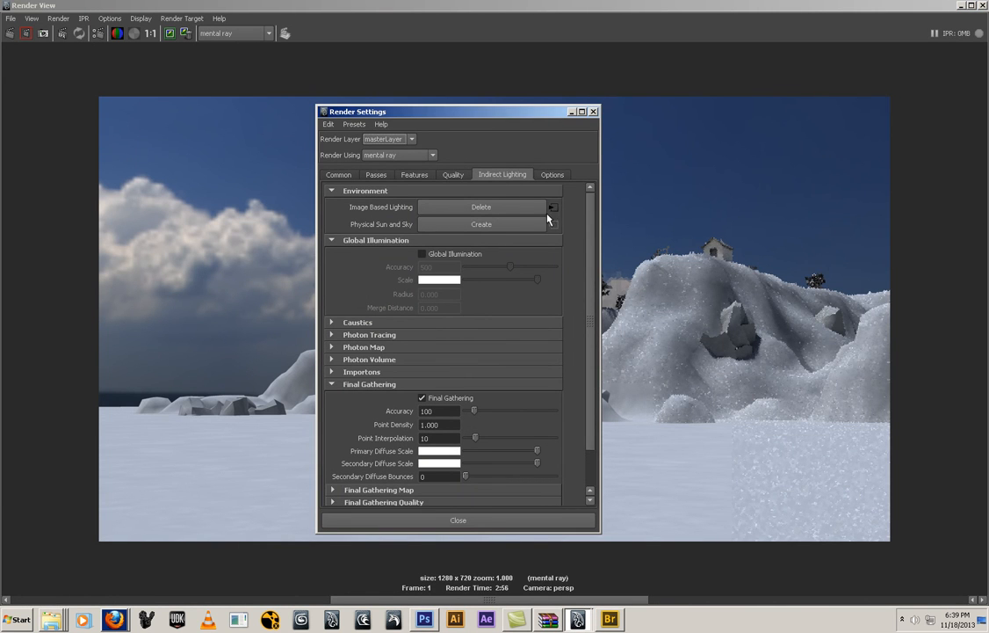
click(962, 6)
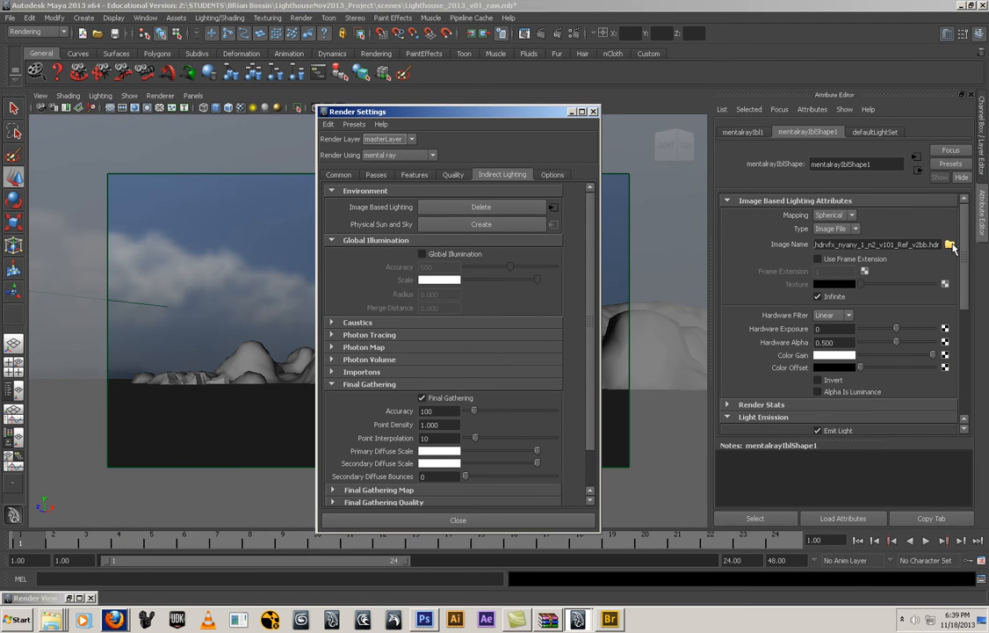
click(950, 244)
double_click(312, 199)
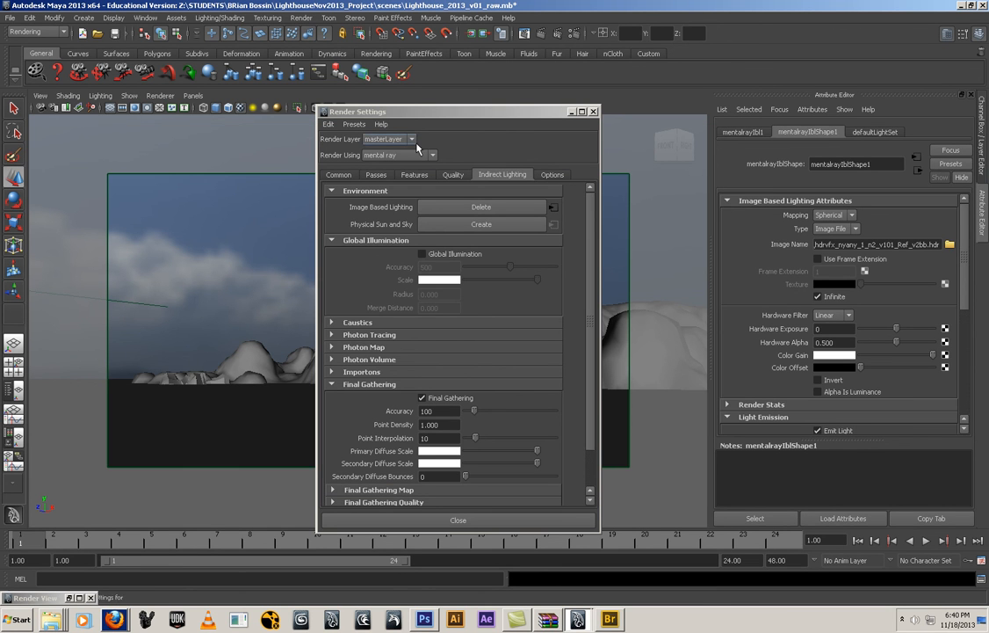
click(572, 113)
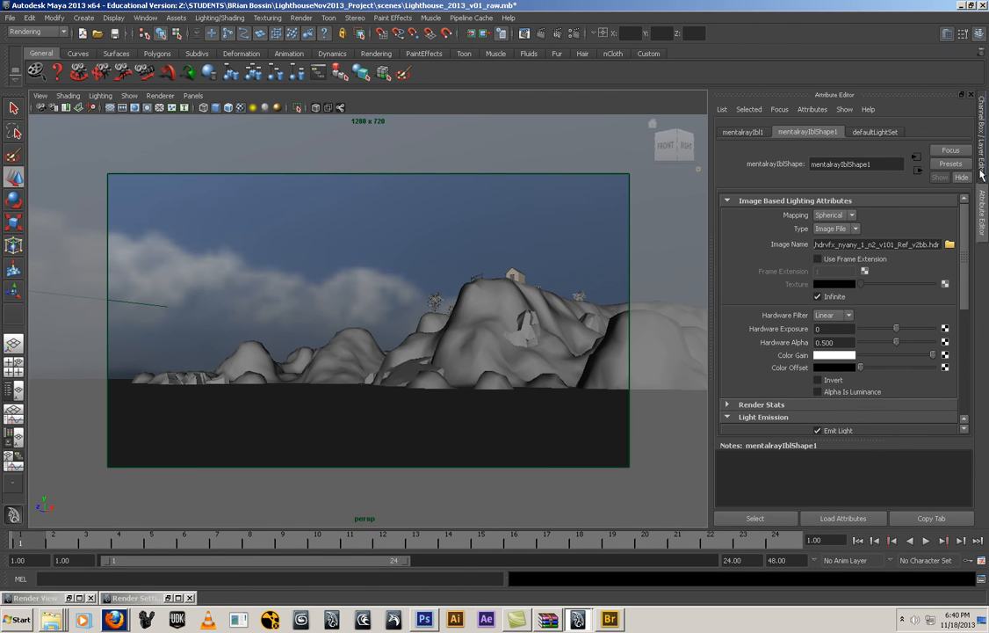
Select the image-based lighting sphere and lower it to a Translate Y of -32.4
click(983, 176)
drag(498, 197, 469, 260)
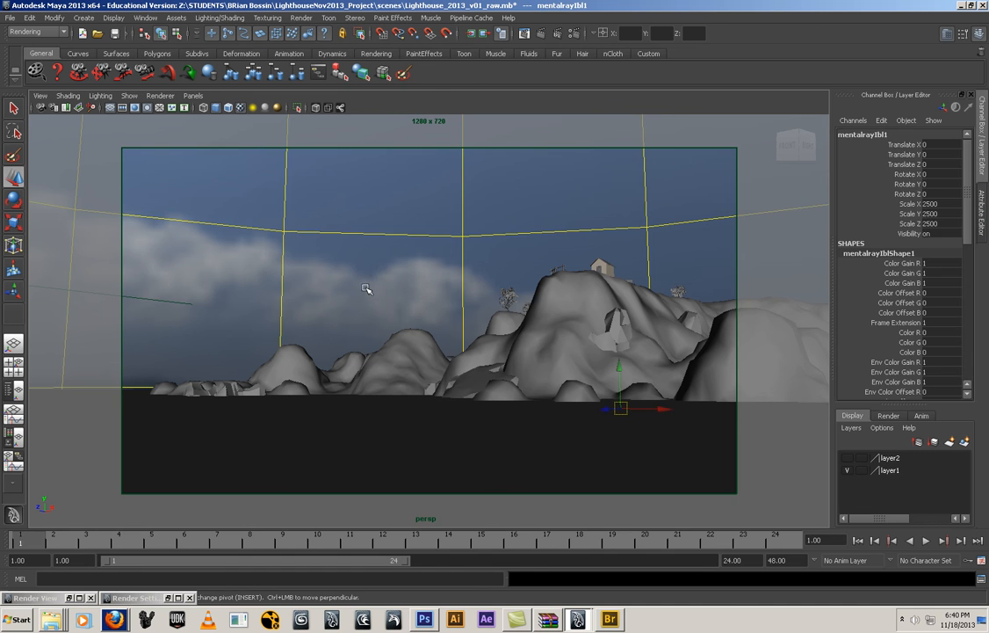
click(905, 154)
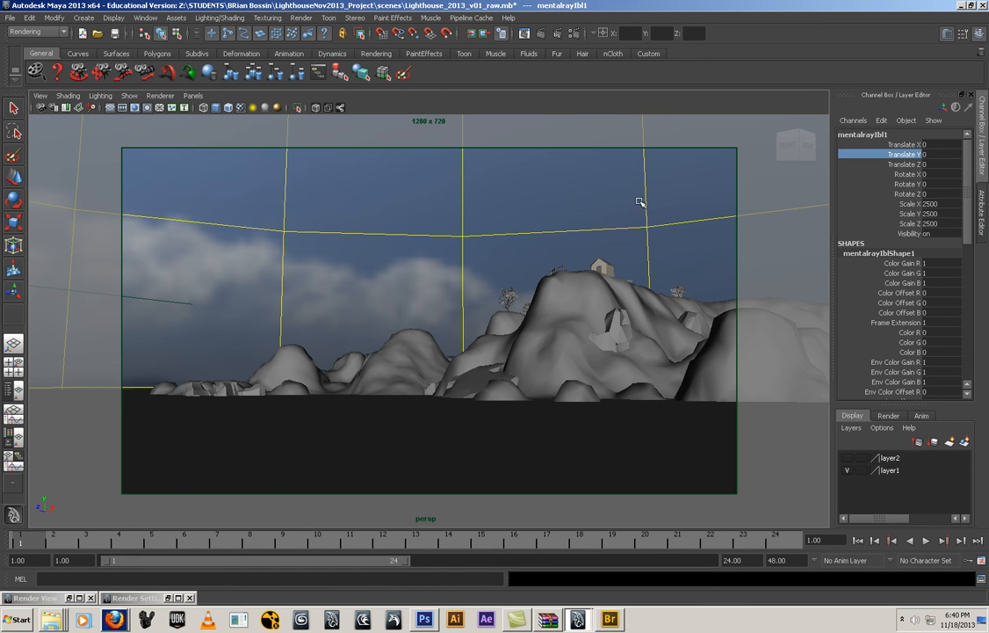
middle_drag(581, 194, 514, 421)
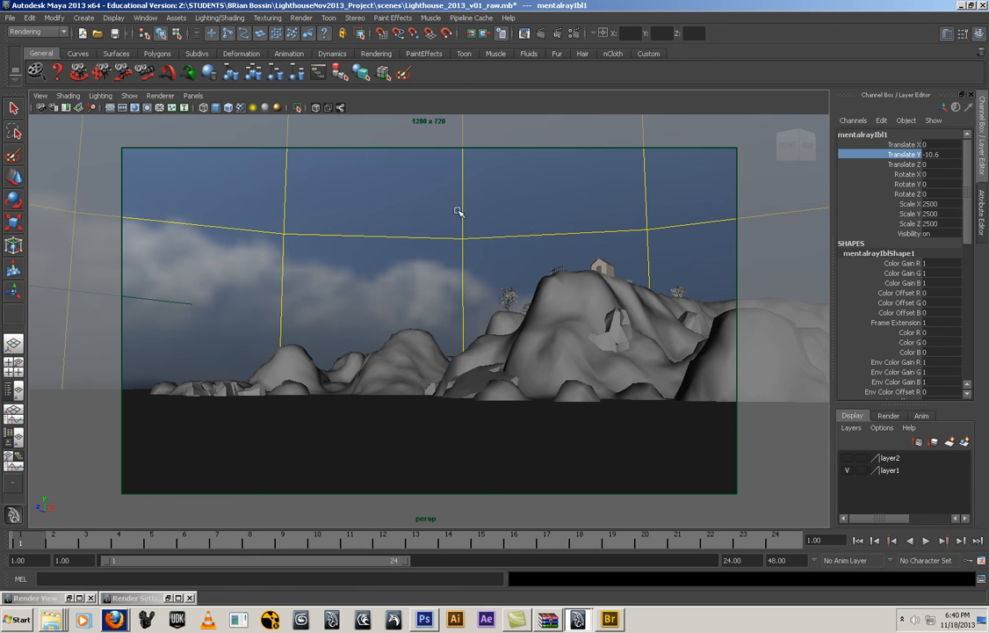
middle_drag(458, 211, 351, 396)
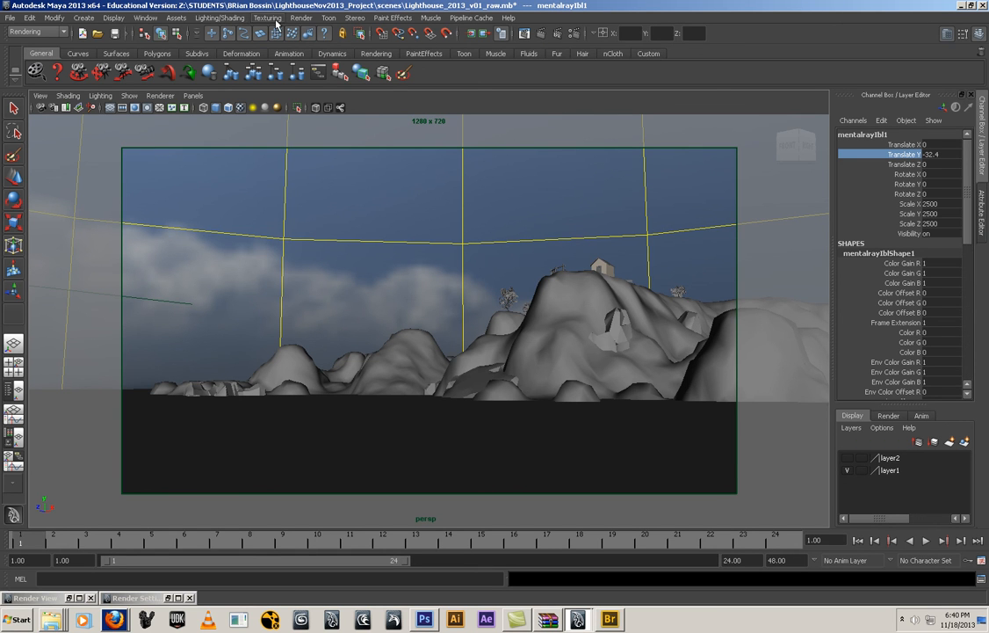
Set the test resolution to 50% (640x360) and render the current frame through the persp camera
click(304, 19)
mouse_move(334, 86)
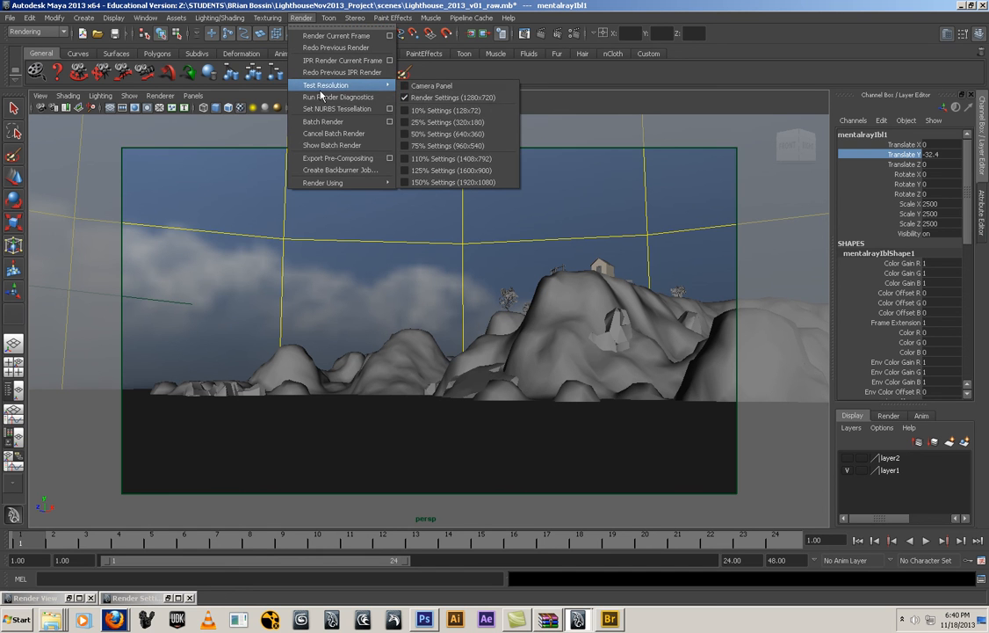
click(444, 134)
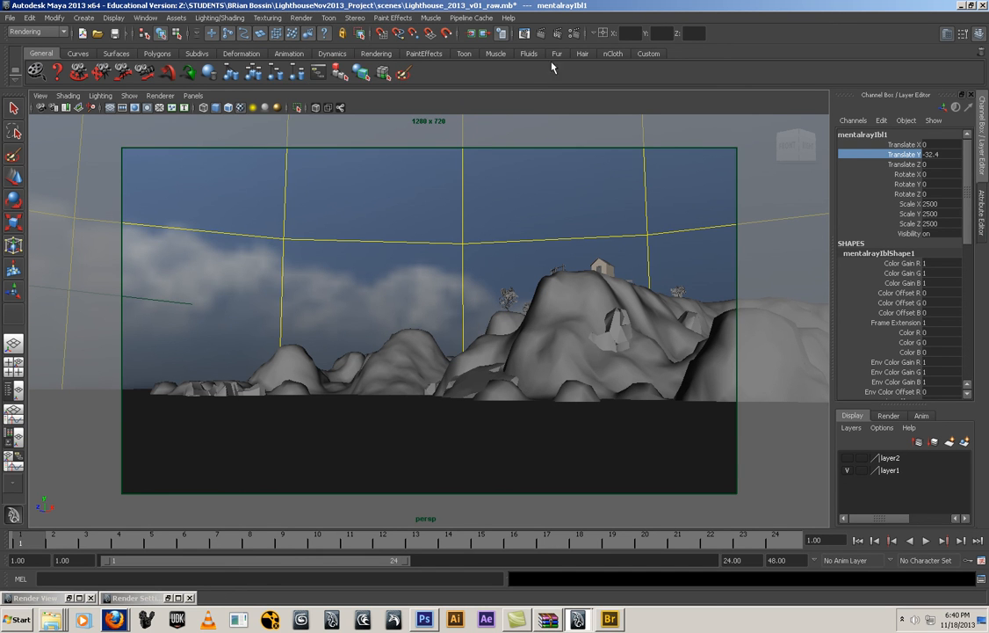
click(540, 34)
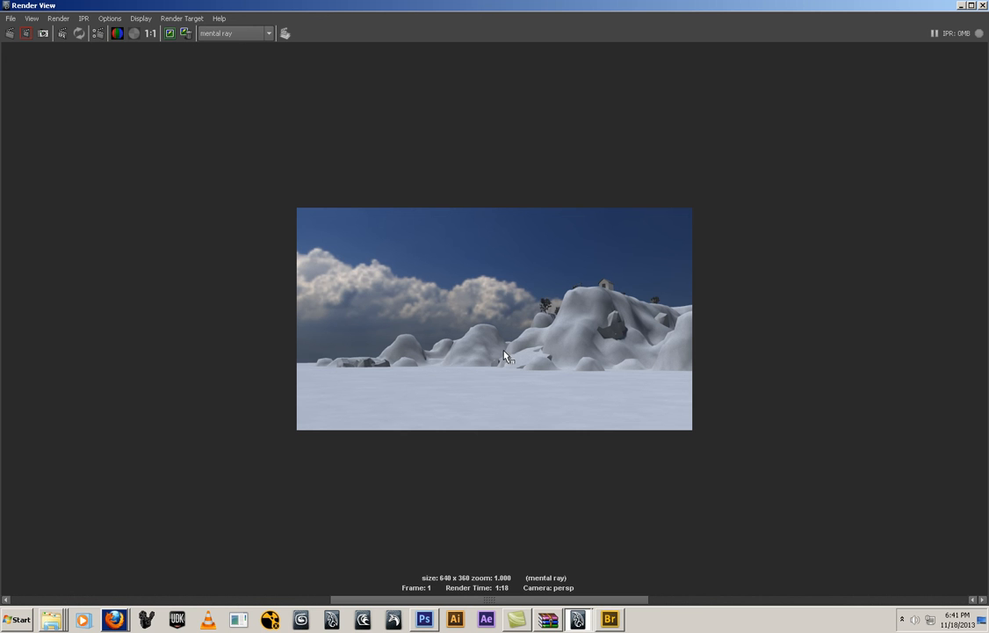
click(962, 6)
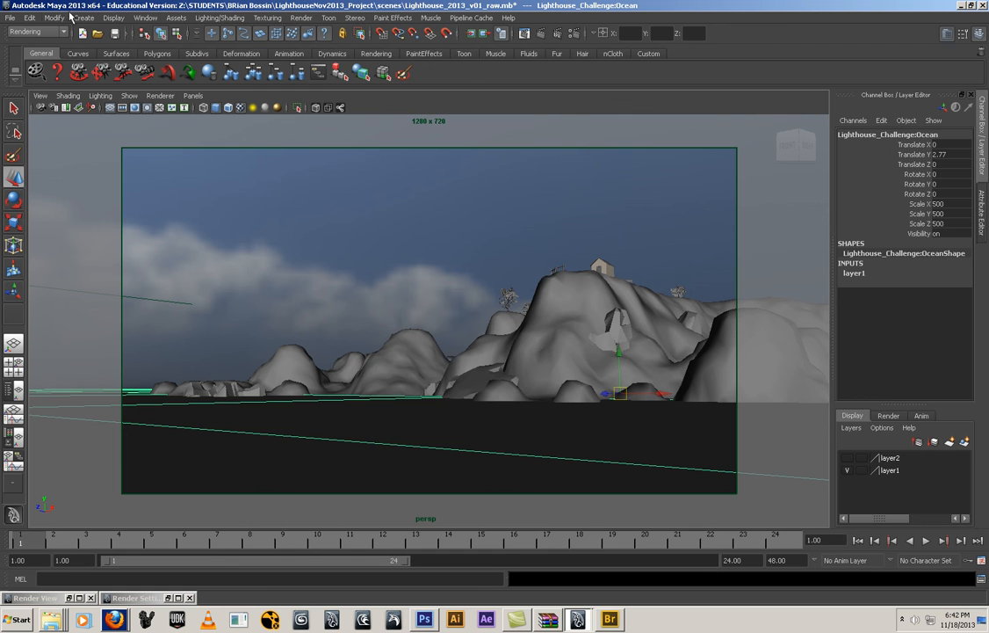
click(143, 19)
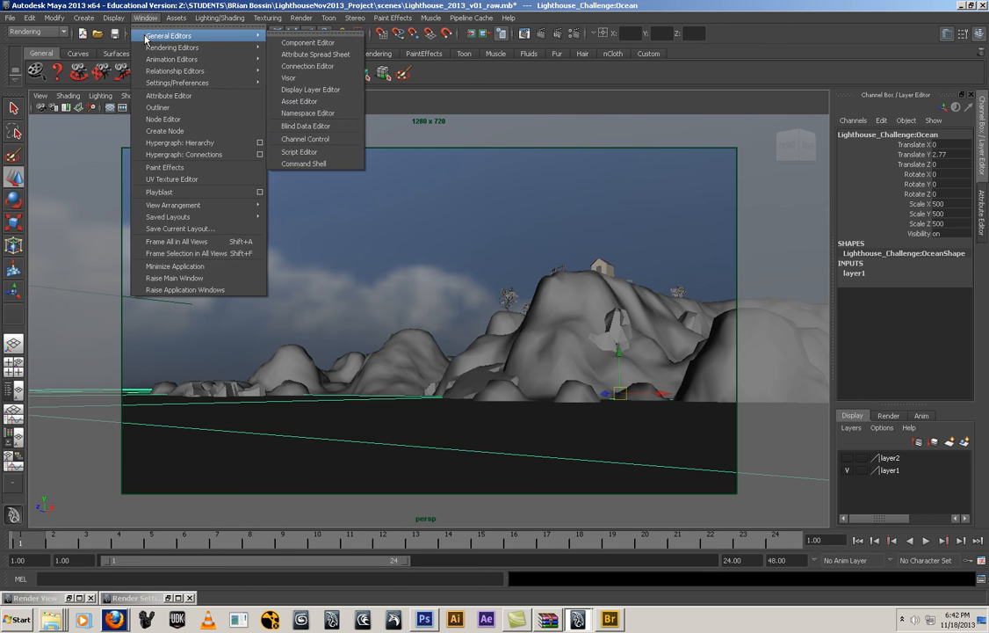
click(902, 619)
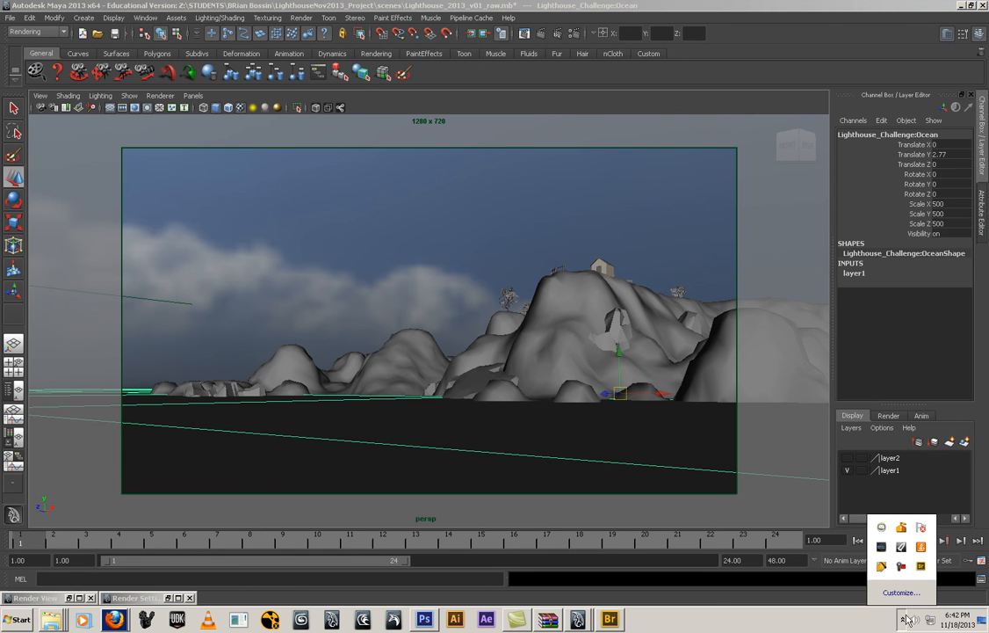
right_click(916, 531)
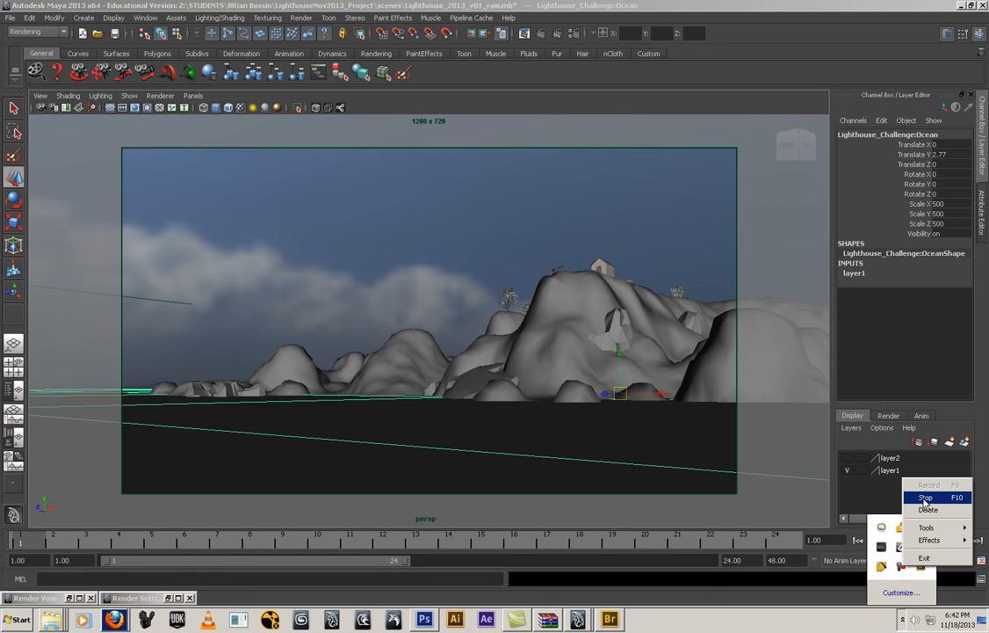